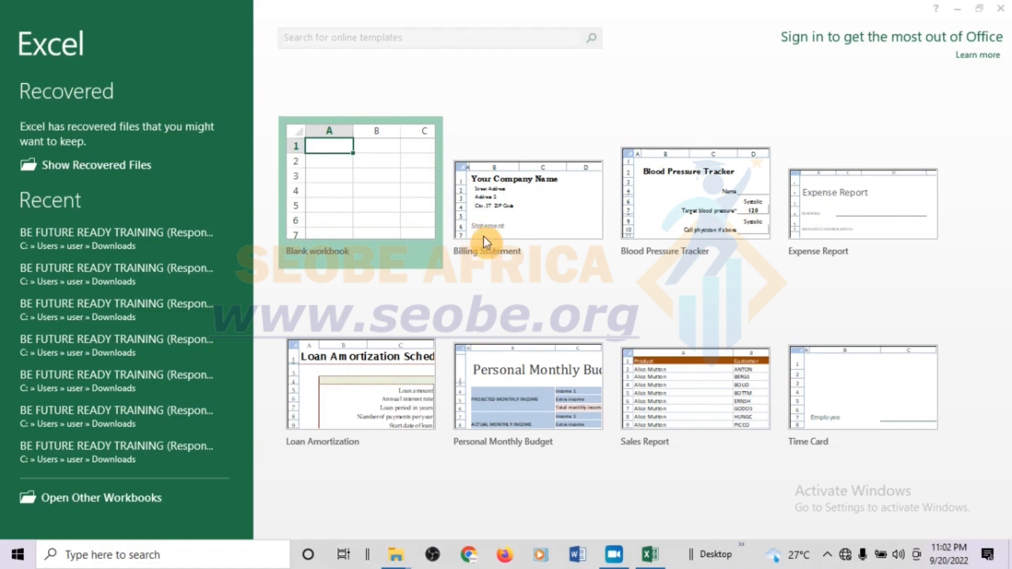
Open and close the Billing Statement template, and create a new blank workbook.
left_click(567, 206)
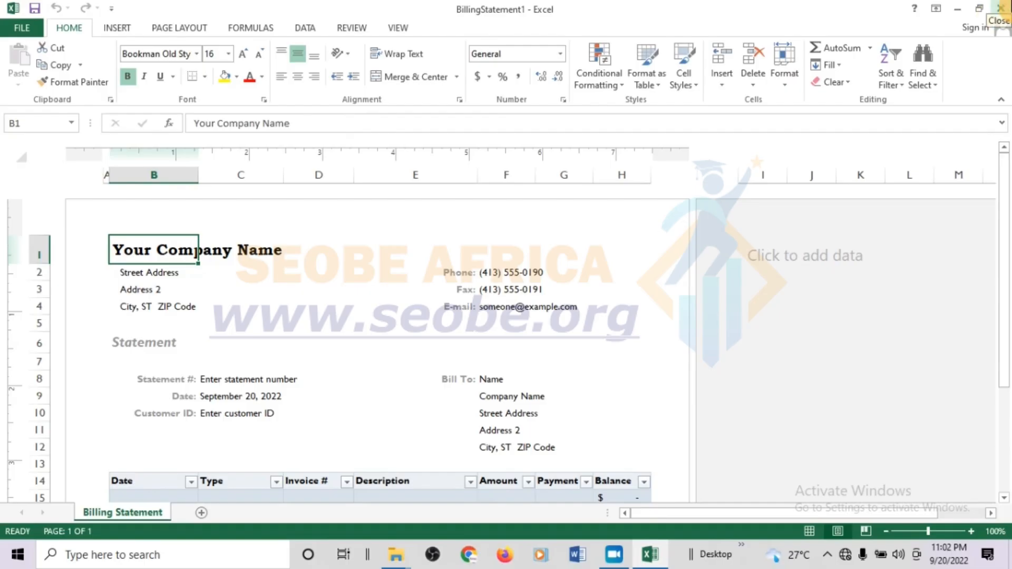
left_click(1001, 8)
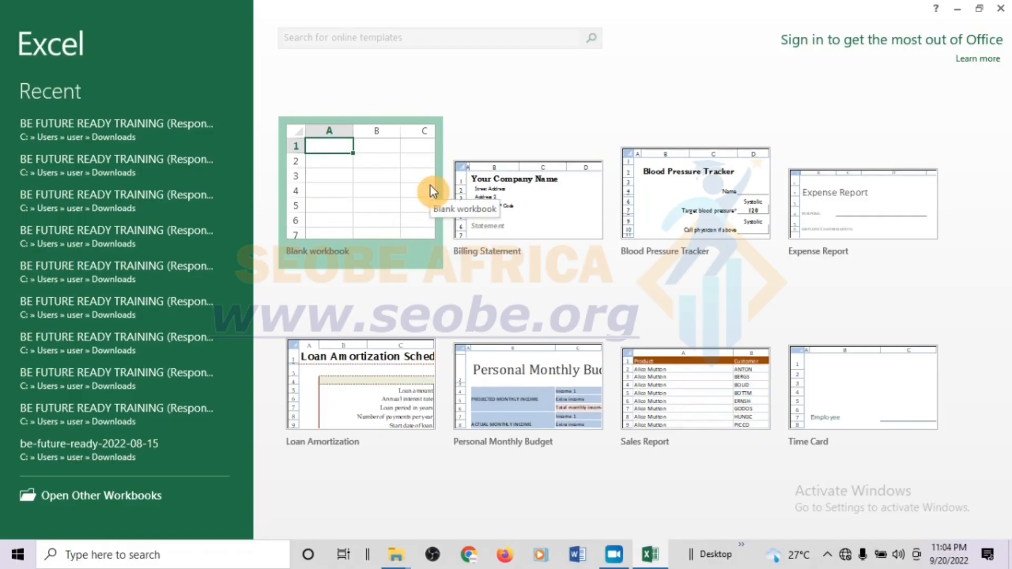
left_click(369, 174)
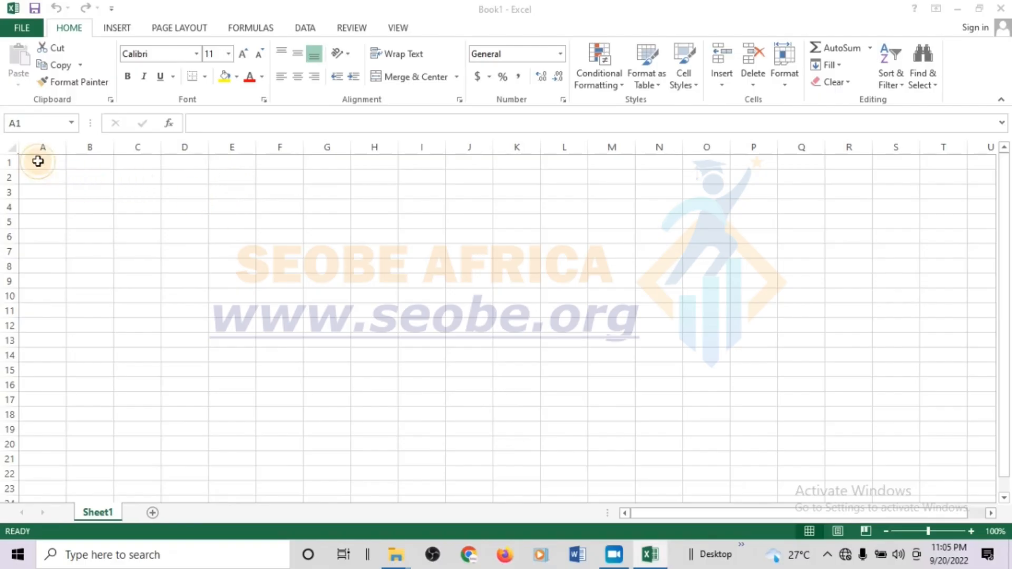
Examine the worksheet grid by selecting individual cells in columns B to H within rows 1 to 6.
left_click(102, 163)
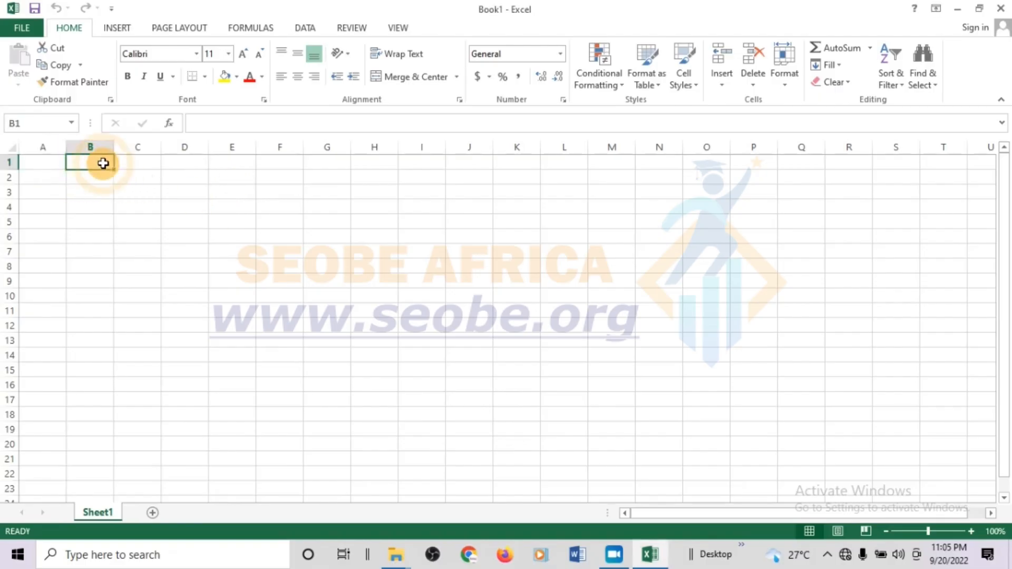
left_click(132, 163)
left_click(135, 180)
left_click(180, 180)
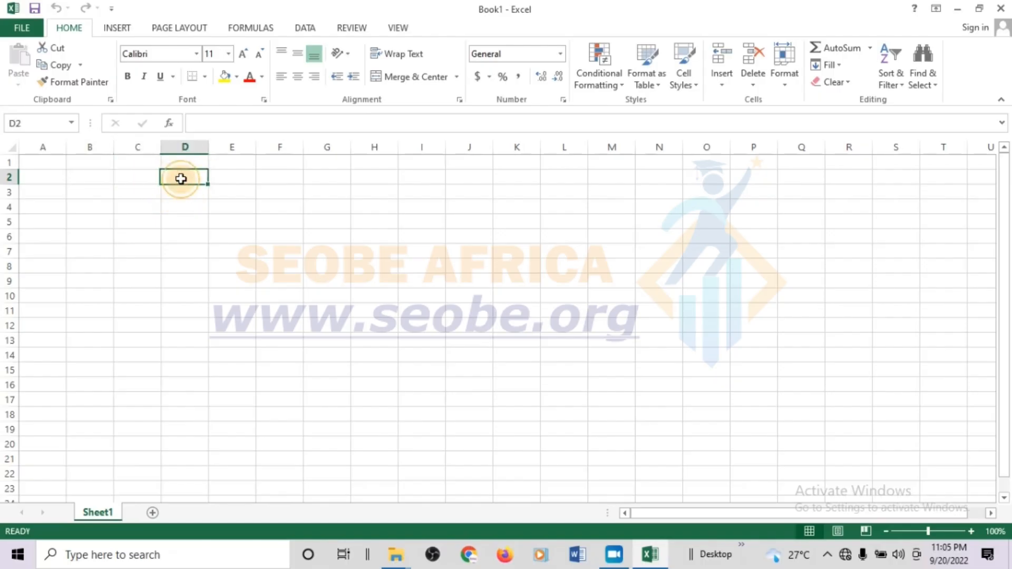
left_click(221, 176)
left_click(276, 176)
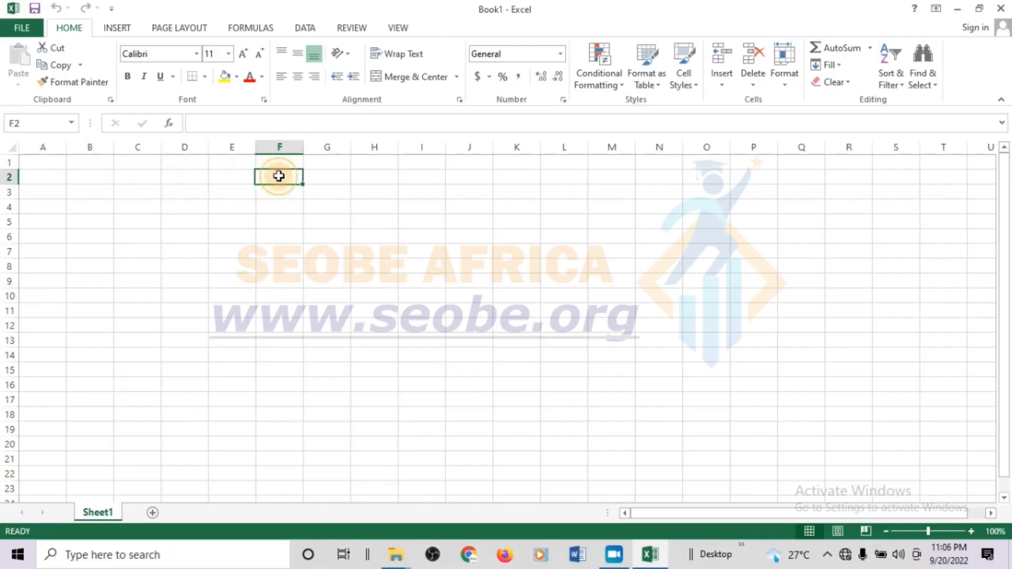
left_click(326, 178)
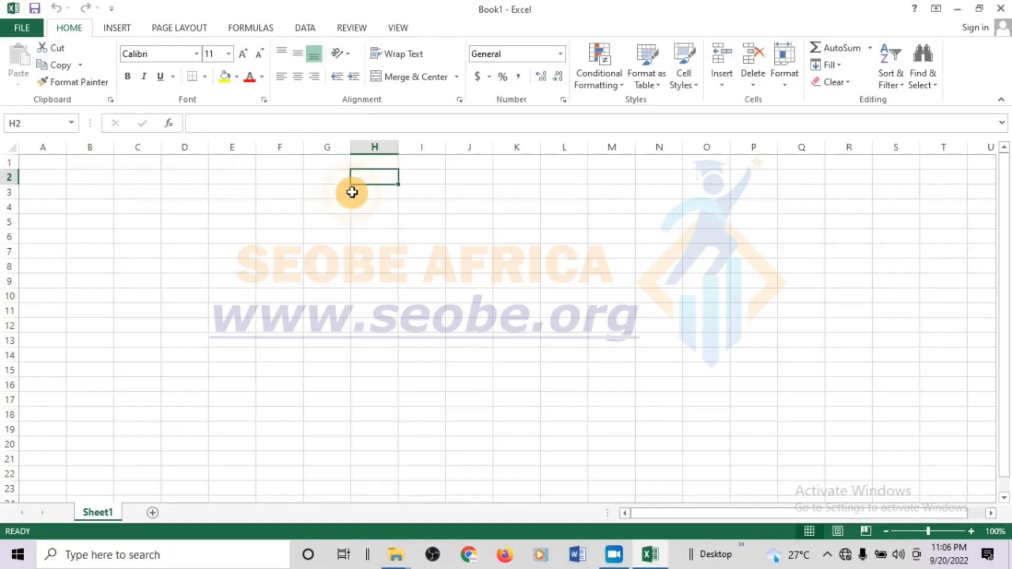
left_click(332, 194)
left_click(324, 207)
left_click(284, 237)
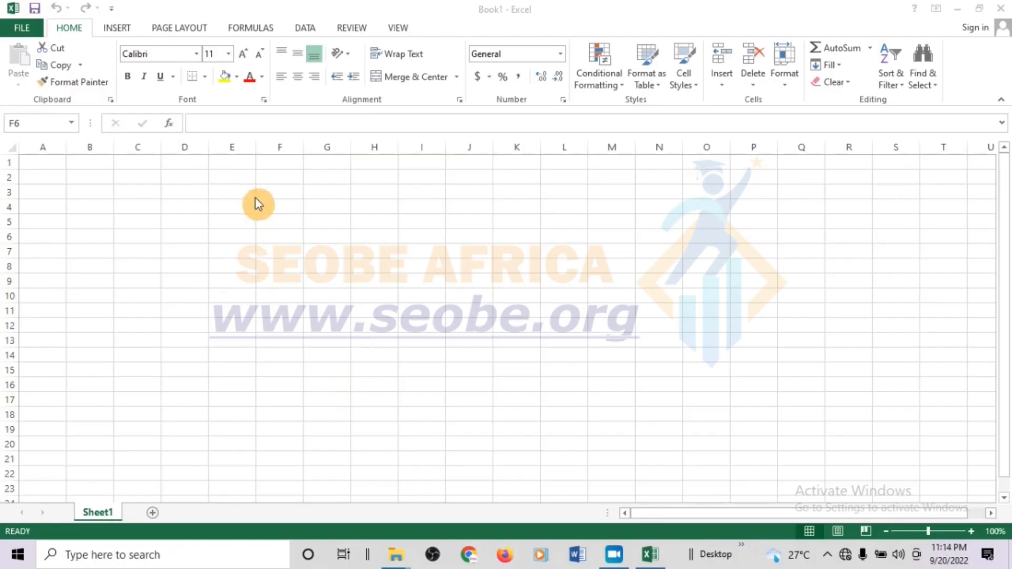
Examine the title bar and the formula bar for cells F6 and B2.
left_click(460, 6)
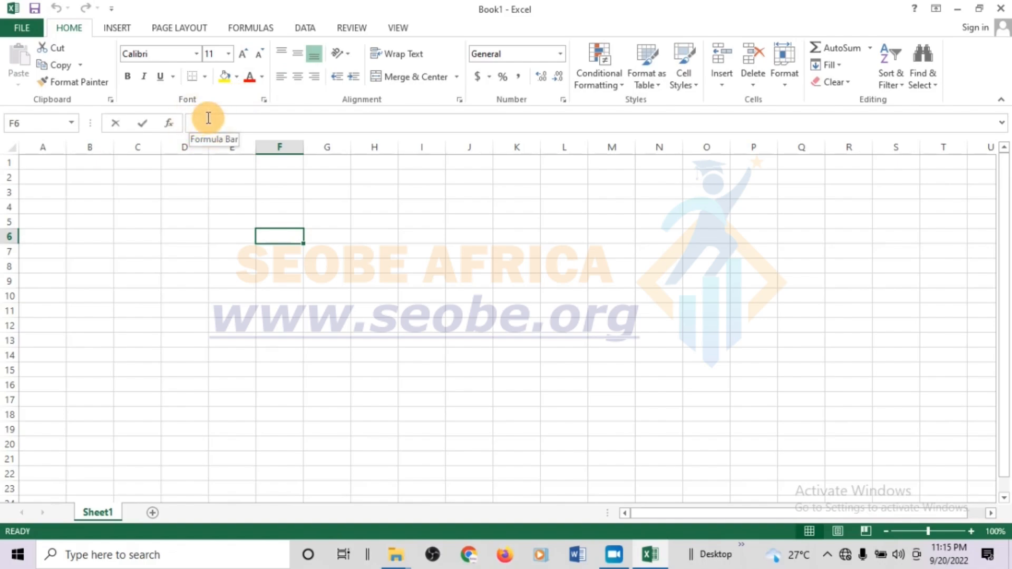
left_click(210, 119)
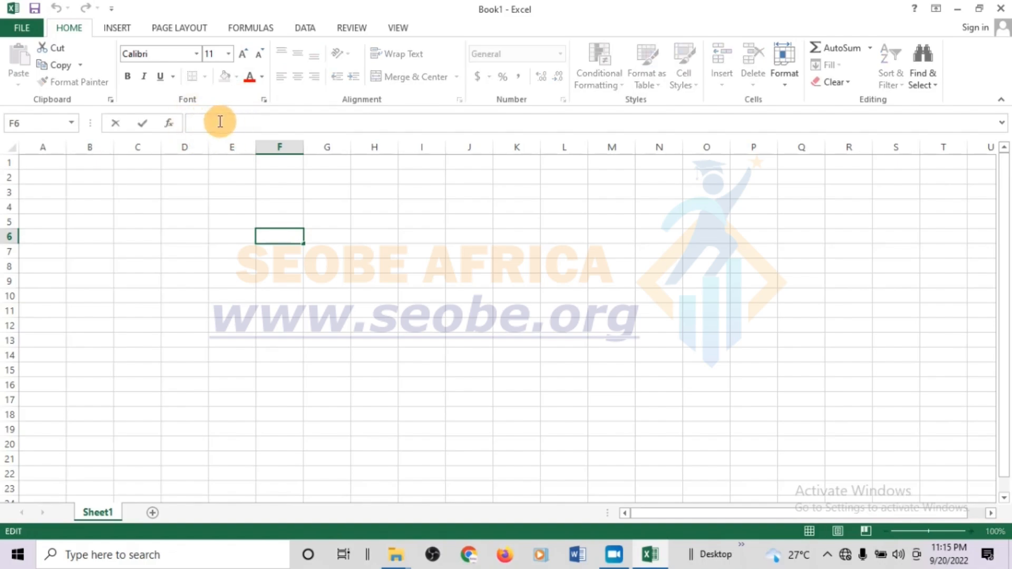
left_click(97, 176)
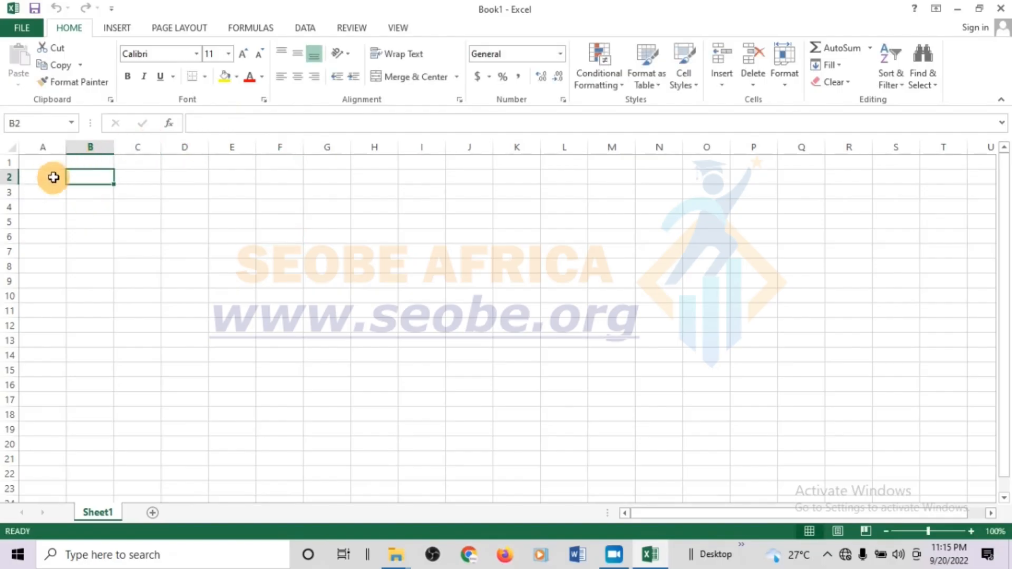
left_click(222, 124)
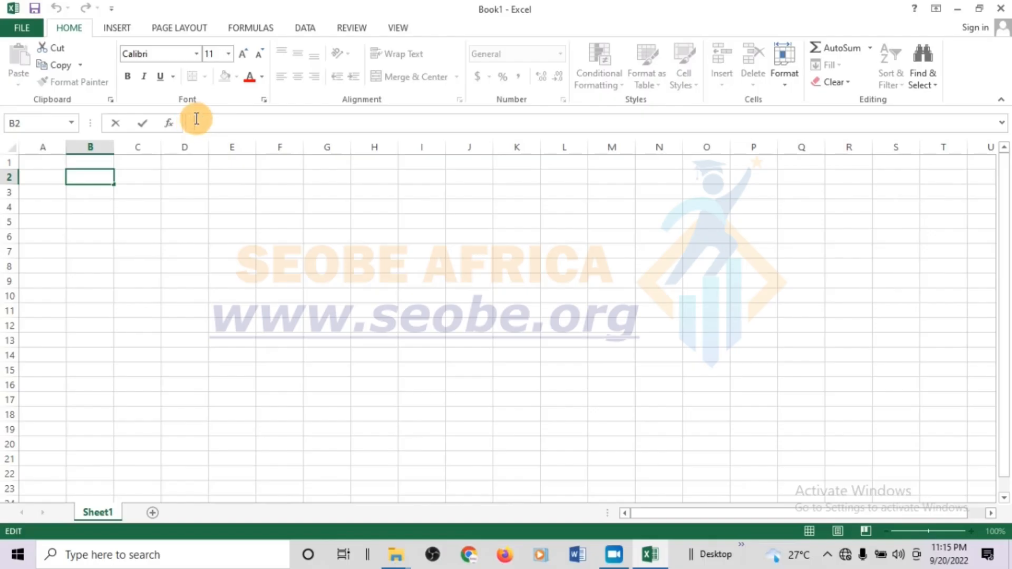
left_click(137, 176)
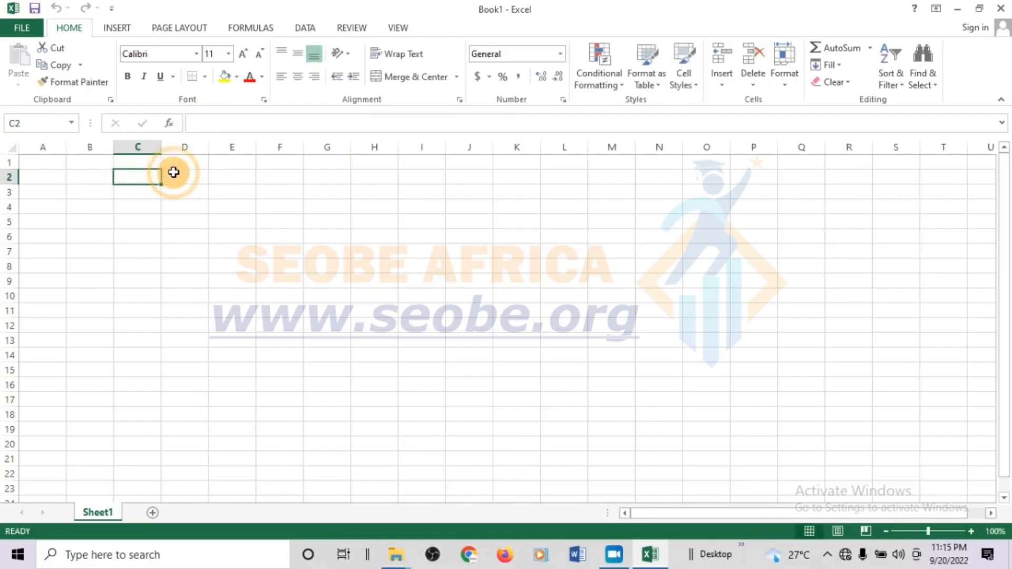
Examine cell selection by selecting single cells, the range A1:A2 and the entire worksheet, ending on cell A4.
left_click(127, 222)
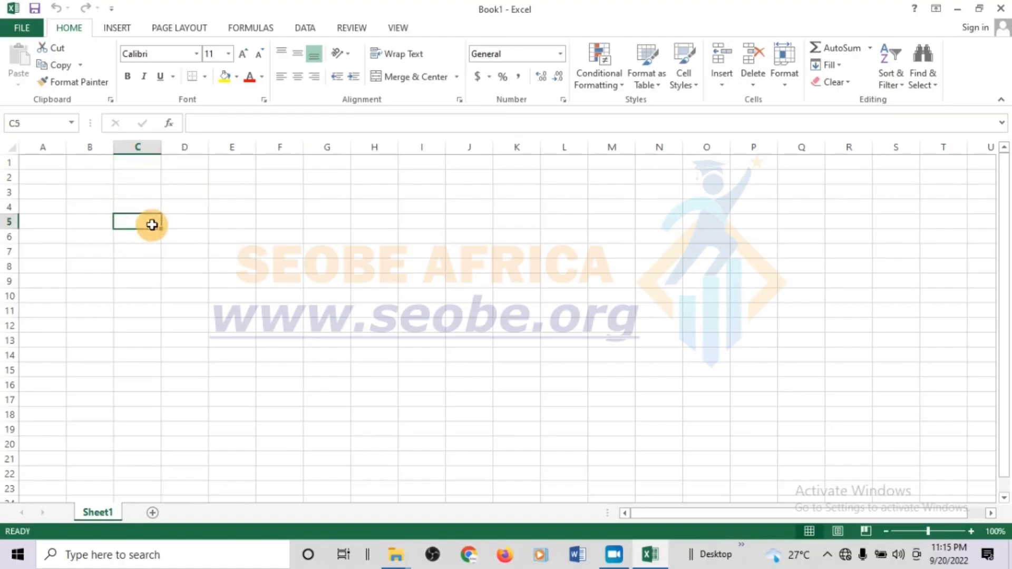
left_click(41, 195)
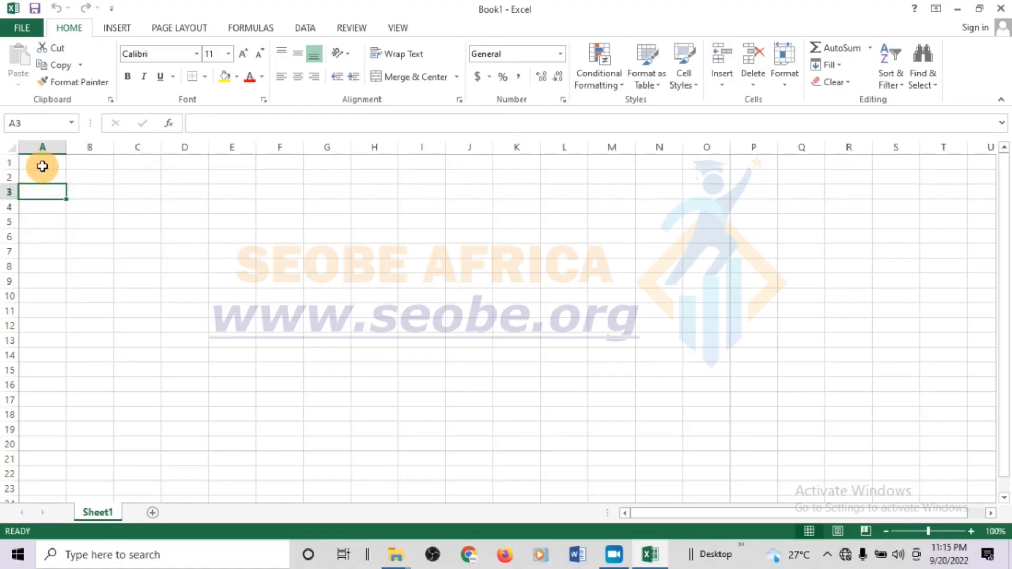
left_click_drag(41, 165, 45, 175)
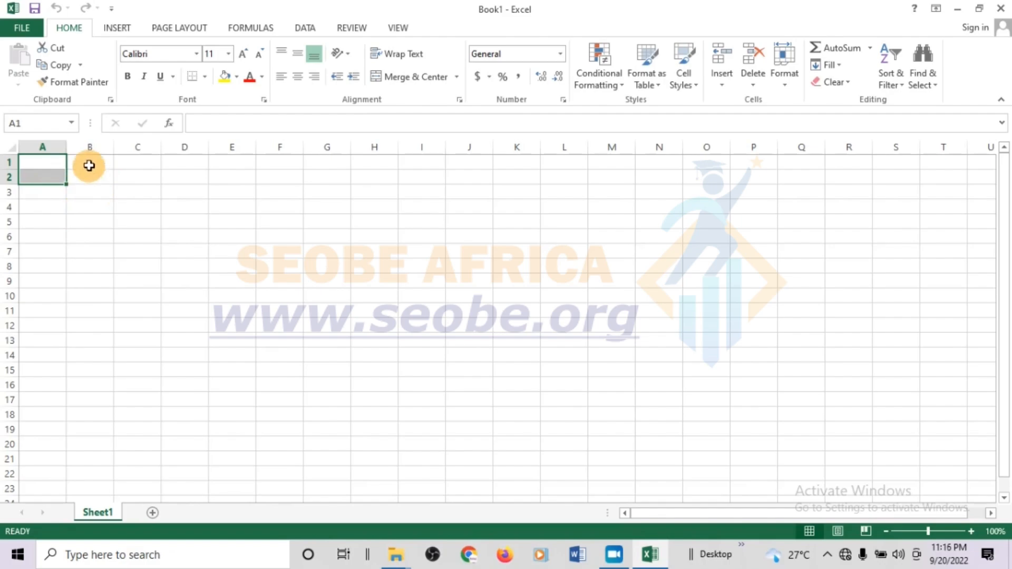
left_click(75, 177)
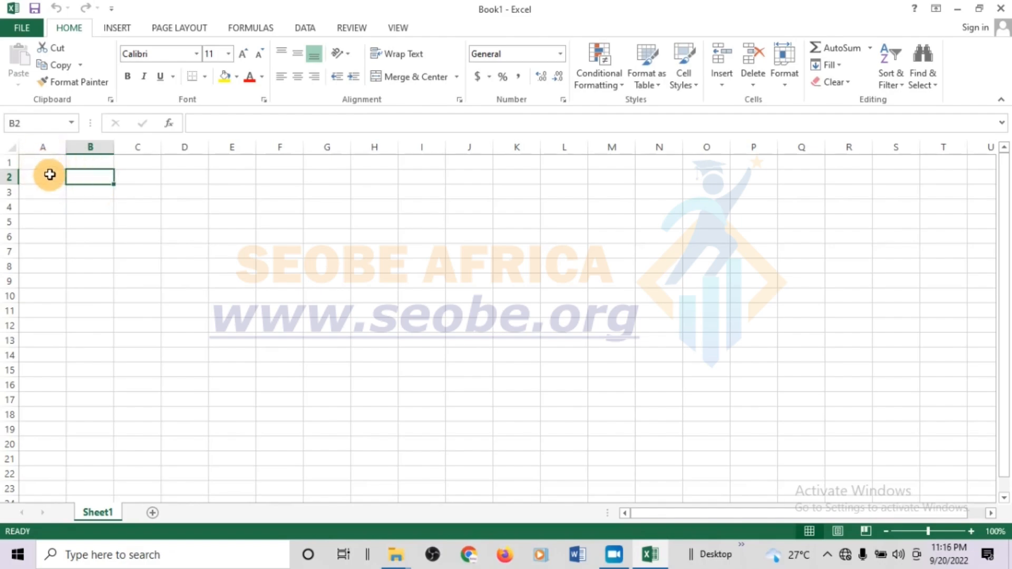
key("ctrl+a")
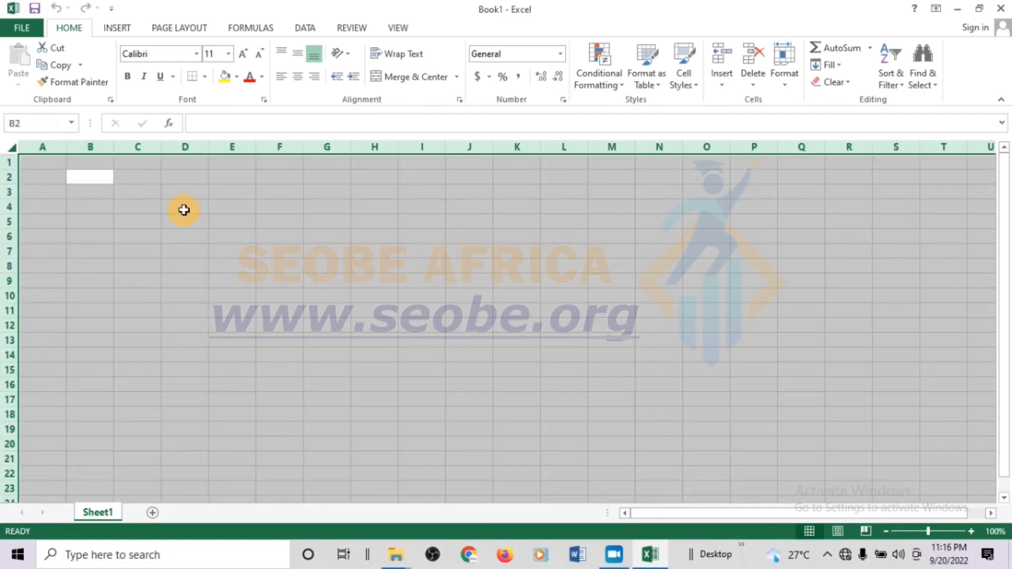
left_click(59, 201)
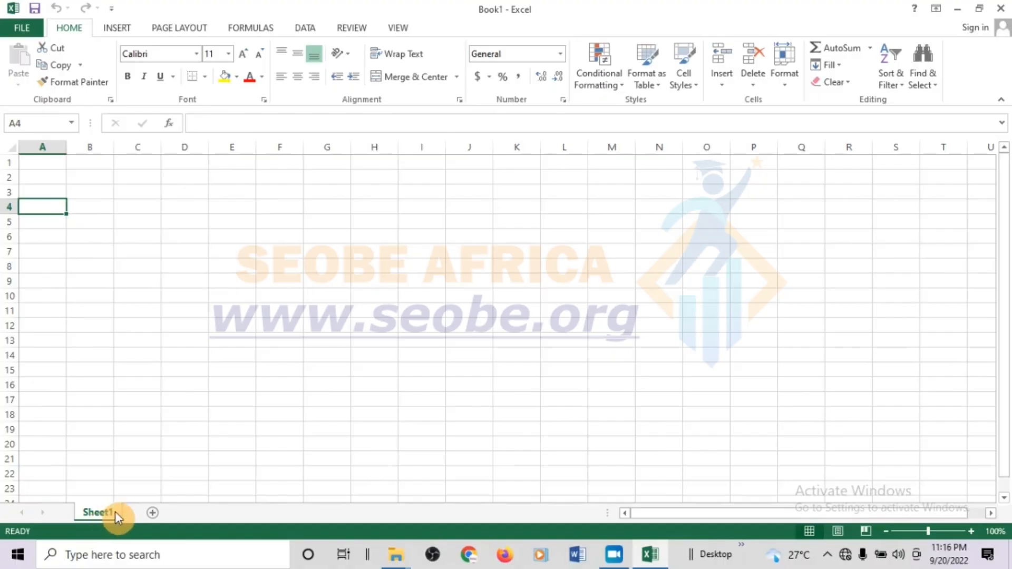
Add a second worksheet and switch back and forth between the two sheets, ending on Sheet1.
left_click(153, 514)
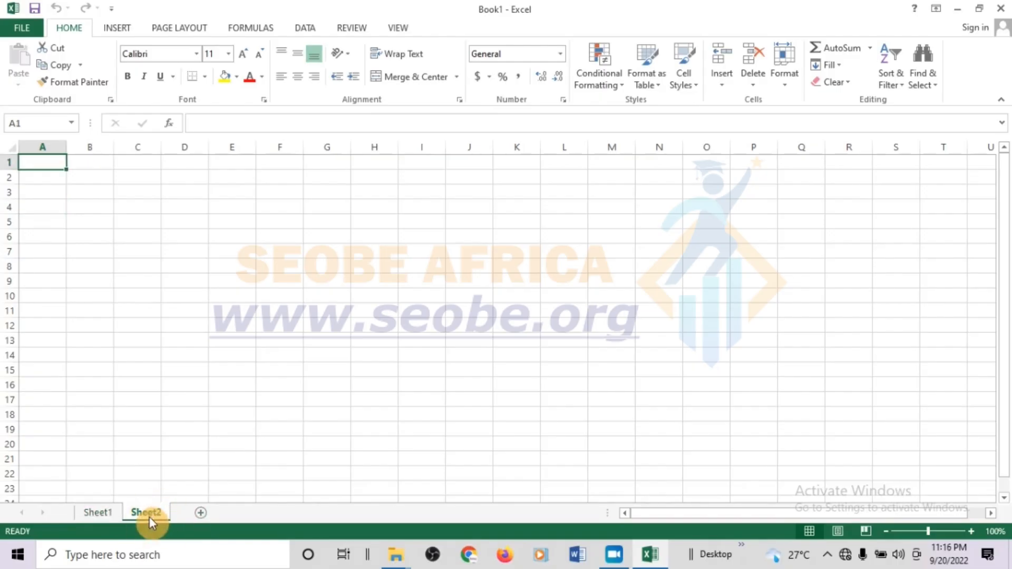
left_click(103, 514)
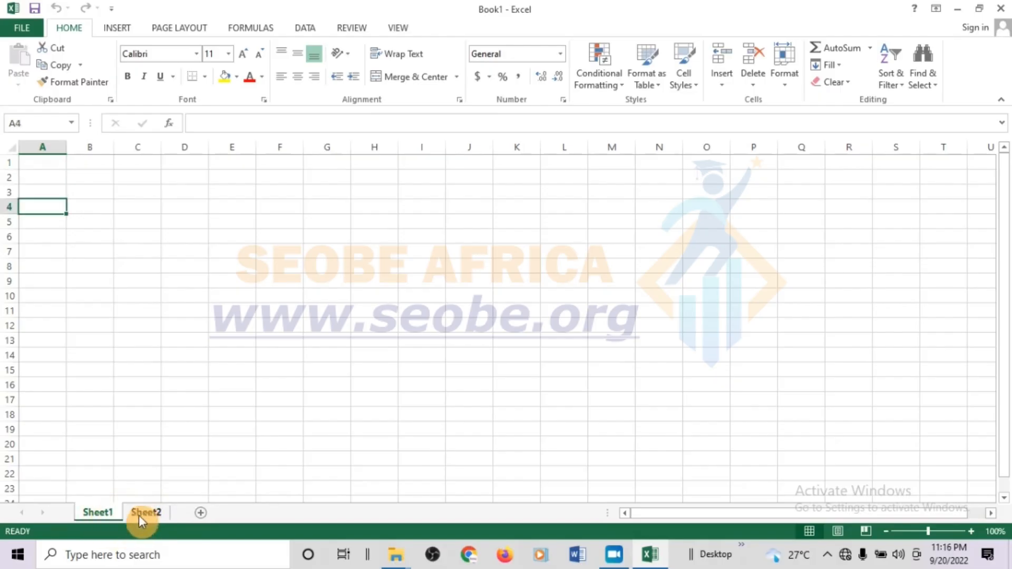
left_click(144, 513)
left_click(100, 514)
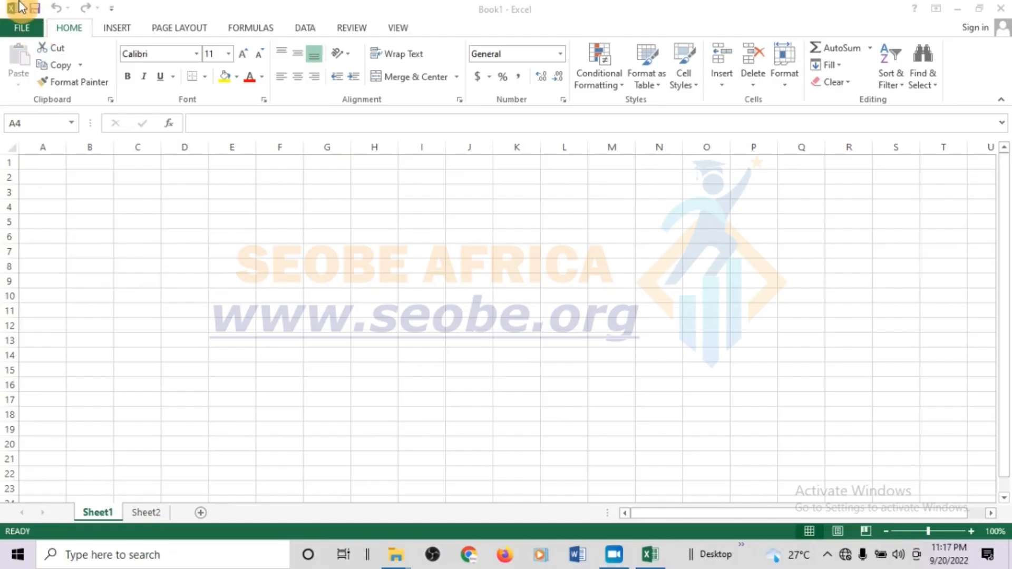
View the workbook's Info page and file commands, and return to the worksheet.
left_click(17, 28)
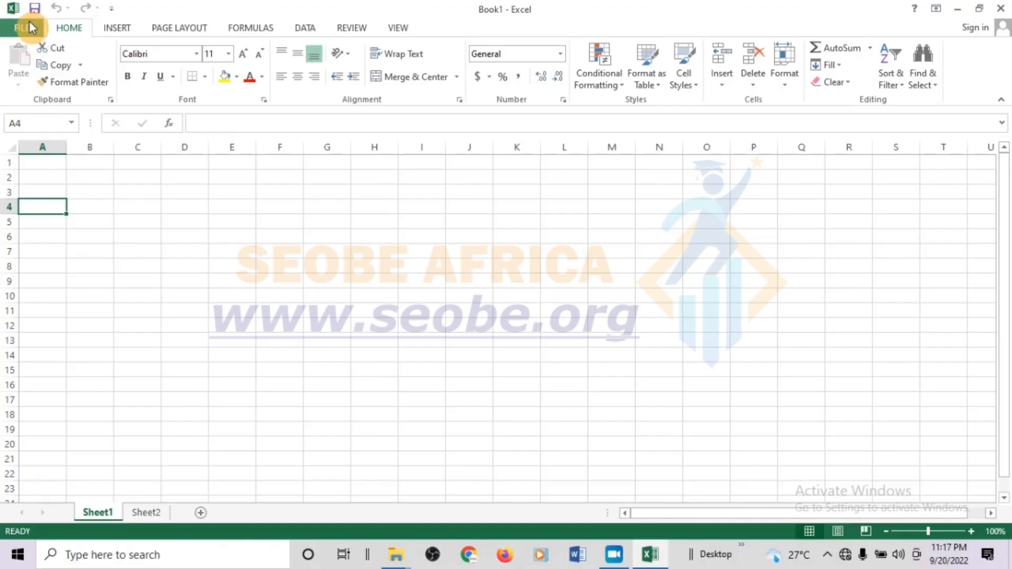
left_click(30, 27)
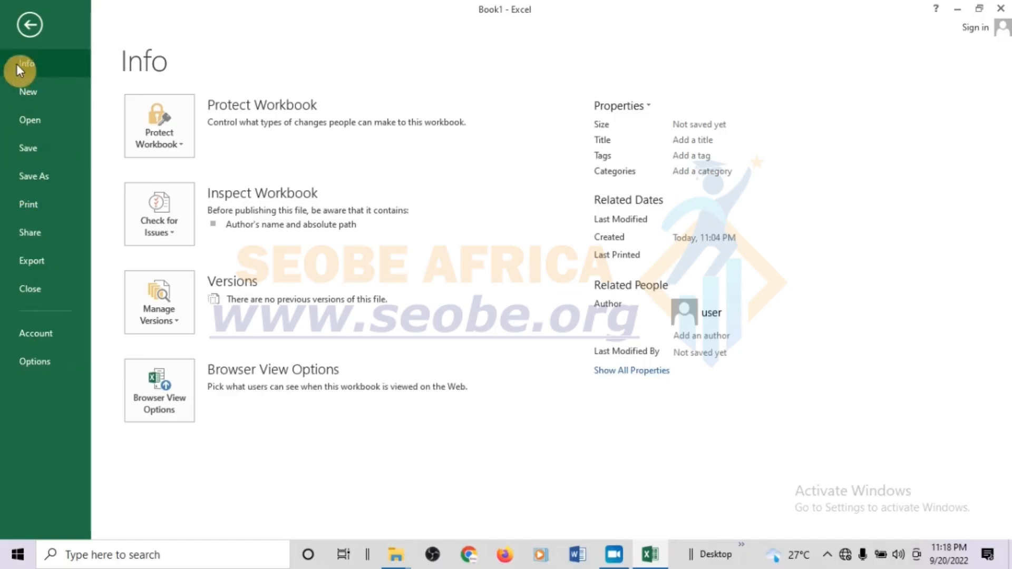
left_click(25, 24)
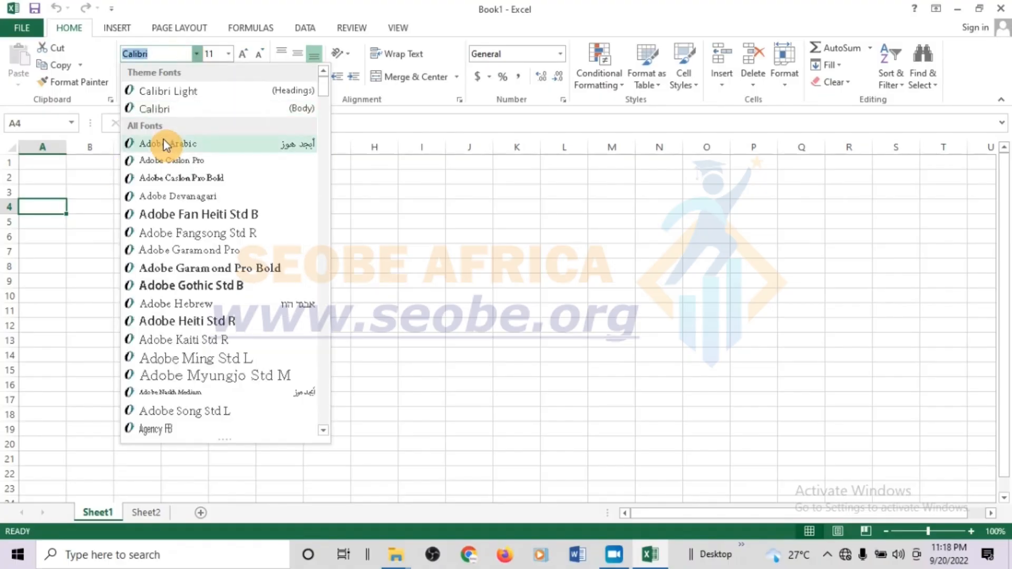
Enter the text "Raleproject" in cell A2 of Sheet1.
left_click(58, 167)
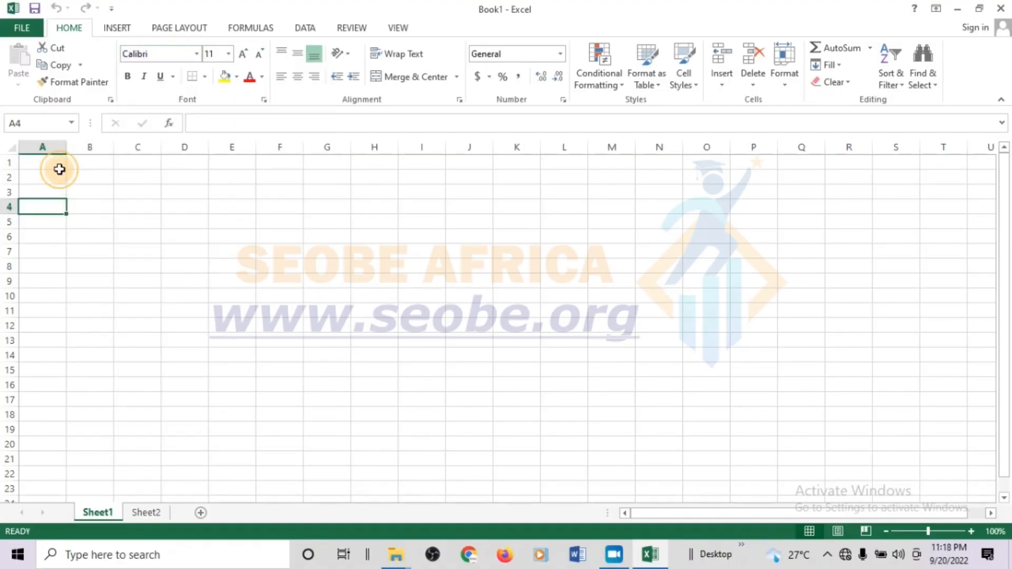
left_click(47, 176)
type("R")
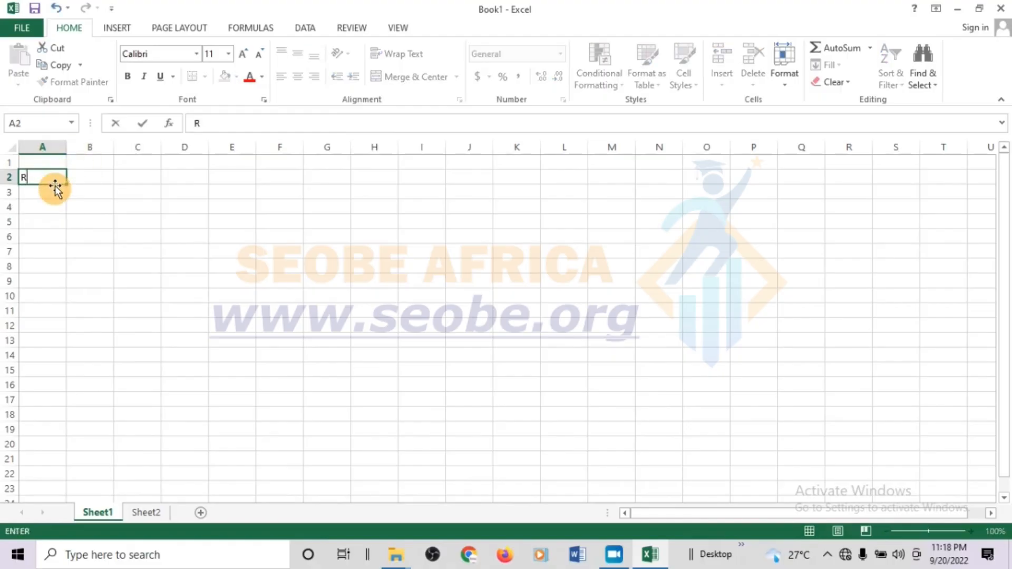
type("aleprojecc")
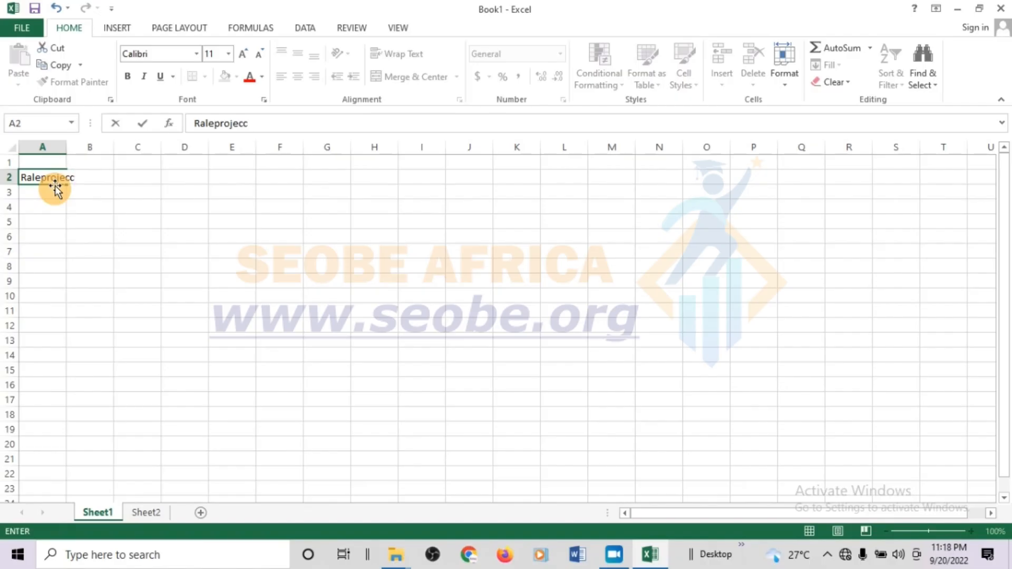
key("BackSpace")
type("t")
left_click(123, 206)
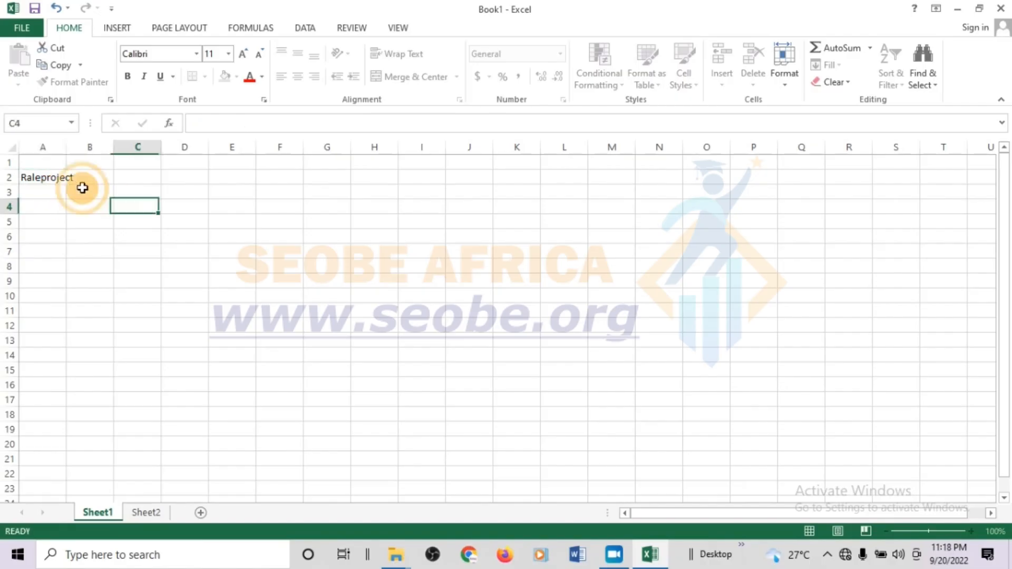
Set the font of the text in cell A2 to Adobe Fan Heiti Std B.
left_click(55, 180)
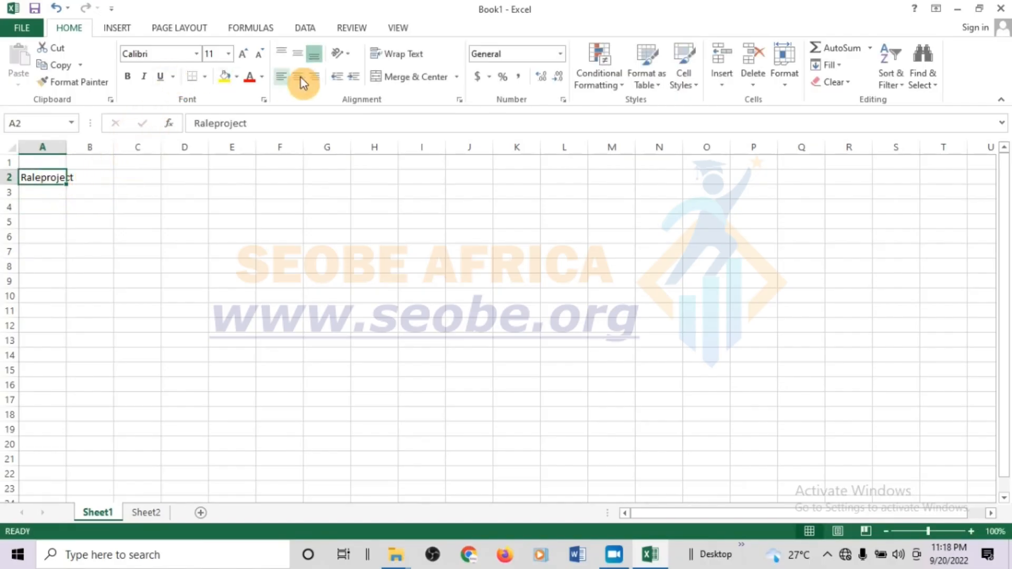
left_click(196, 53)
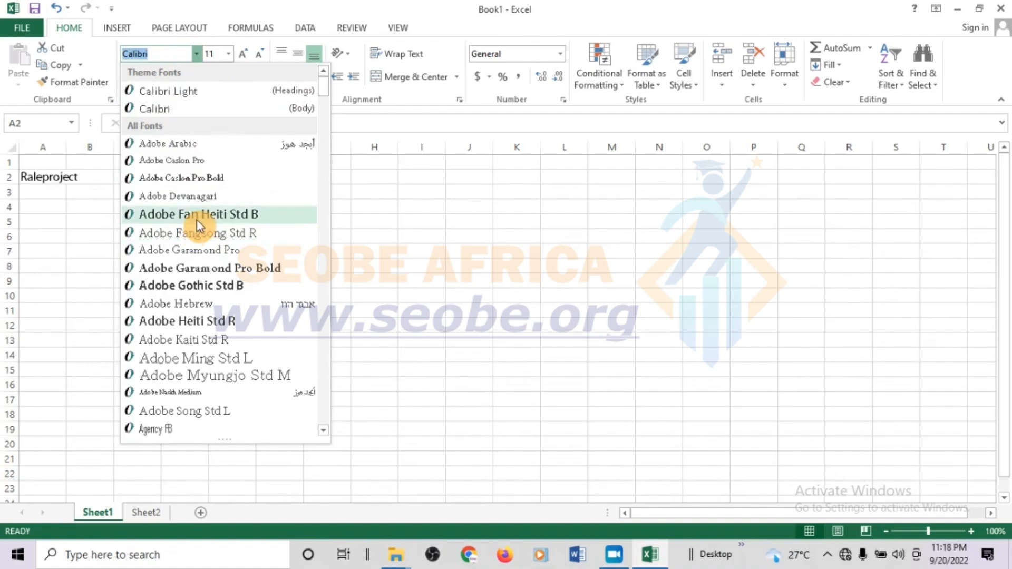
left_click(194, 216)
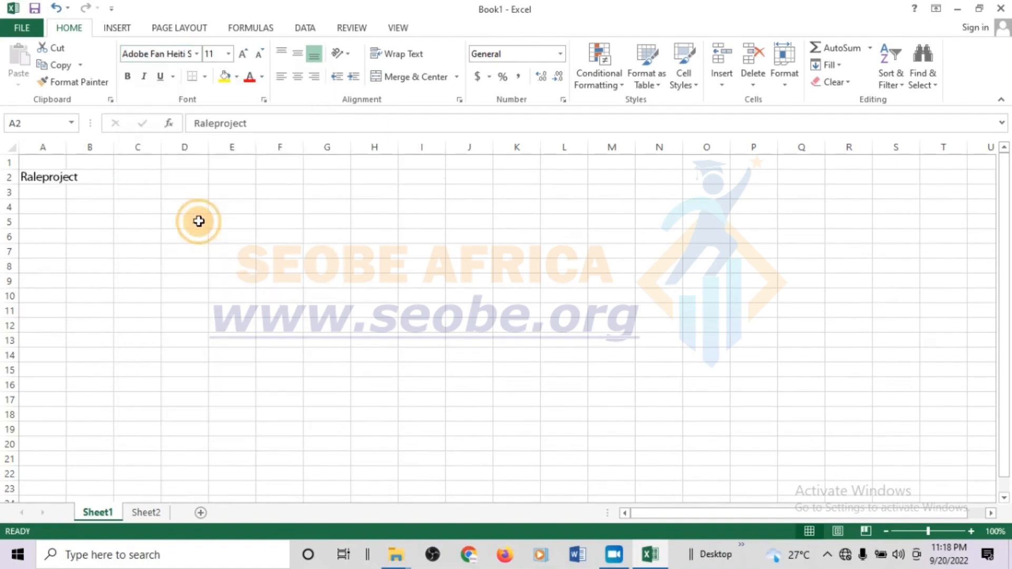
Set the font size of cell A2 to 14 and increase it by two increments to 18.
left_click(229, 54)
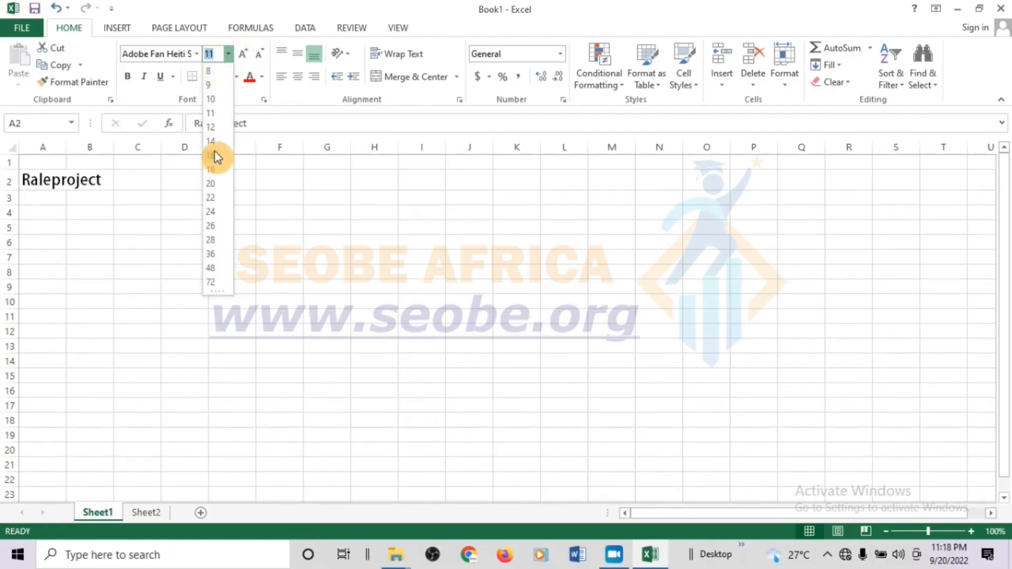
left_click(216, 141)
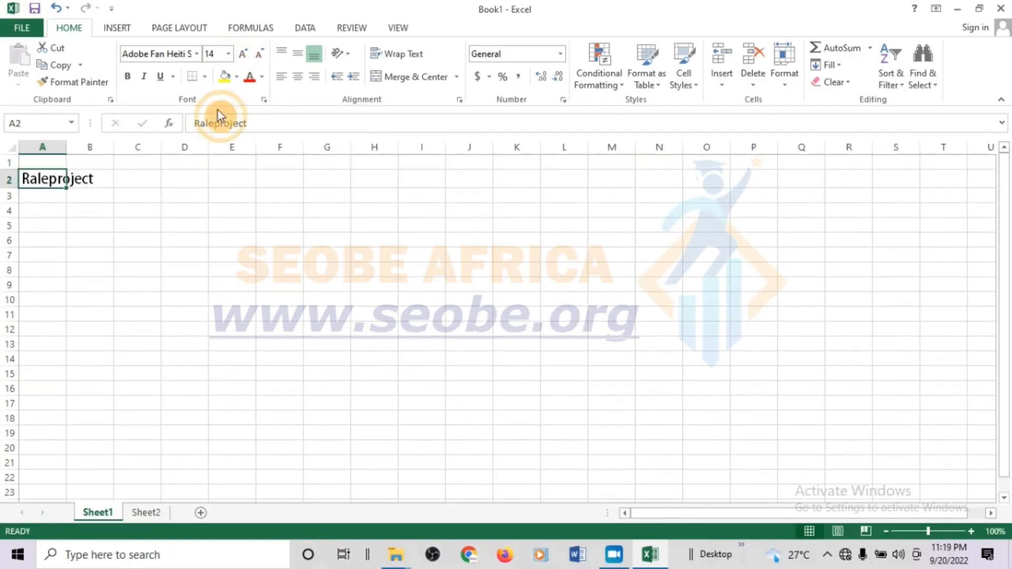
left_click(244, 56)
left_click(244, 56)
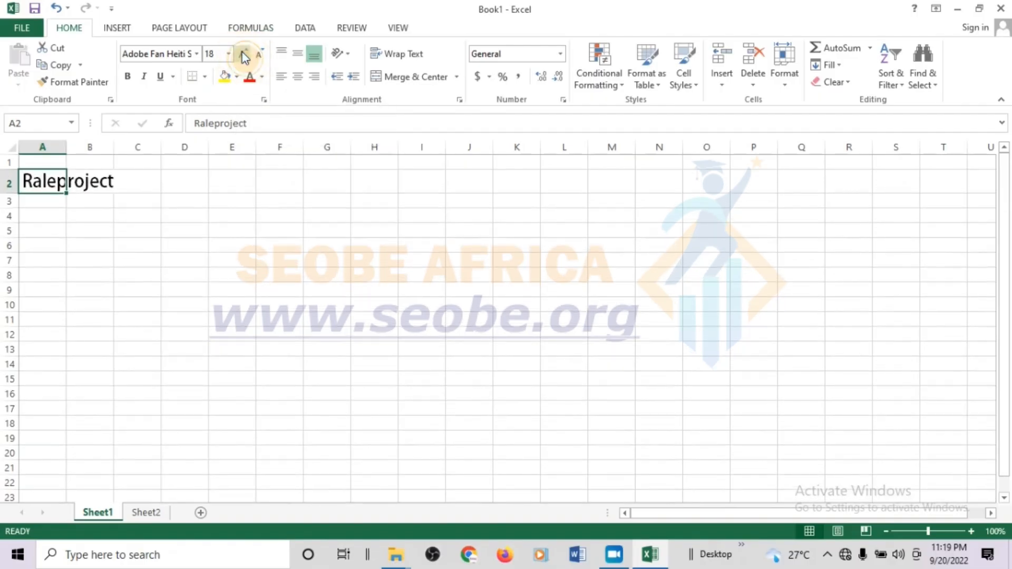
Increase the font size of the text in cell A2 by four increments to 26.
left_click(244, 55)
left_click(244, 55)
left_click(244, 57)
left_click(243, 58)
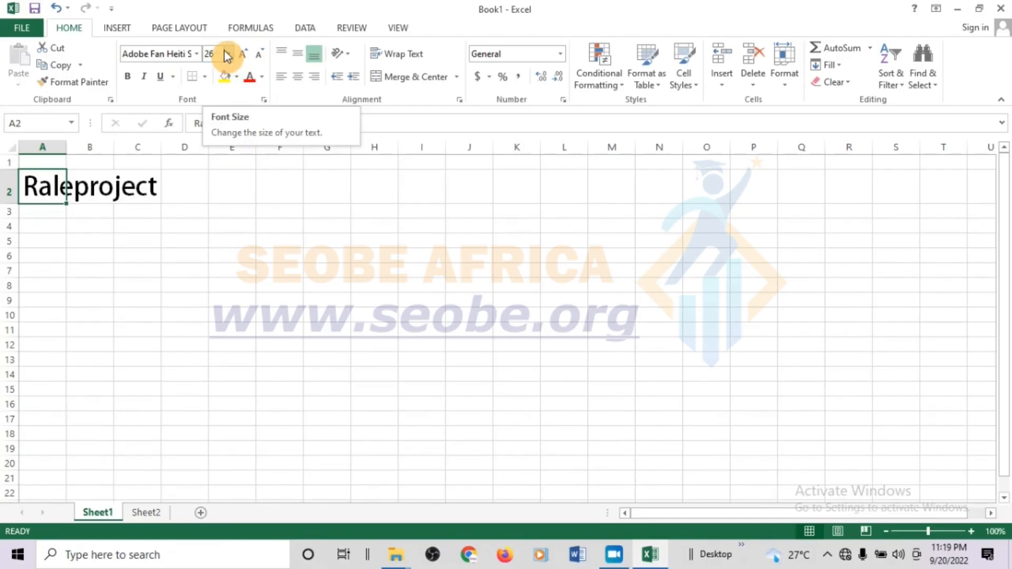
left_click(228, 55)
left_click(229, 53)
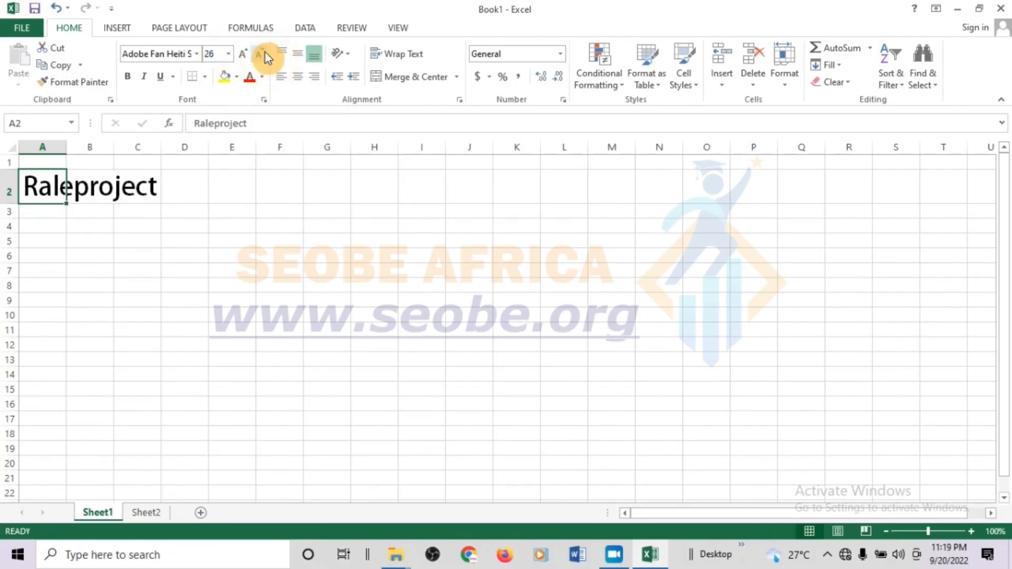
Decrease the font size of the text in cell A2 in increments until it is 14.
left_click(264, 53)
left_click(264, 53)
left_click(263, 52)
left_click(263, 52)
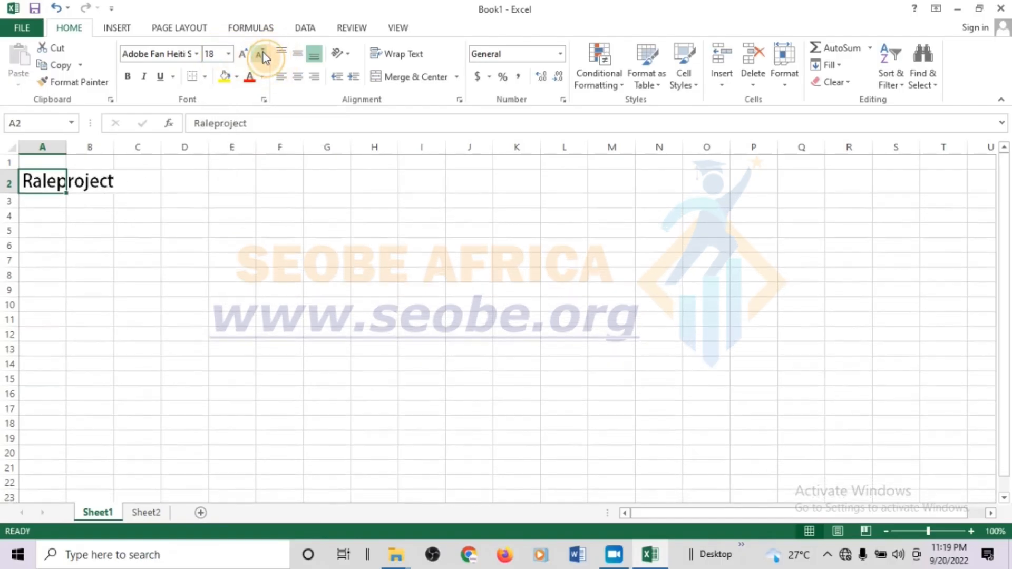
left_click(264, 52)
left_click(264, 52)
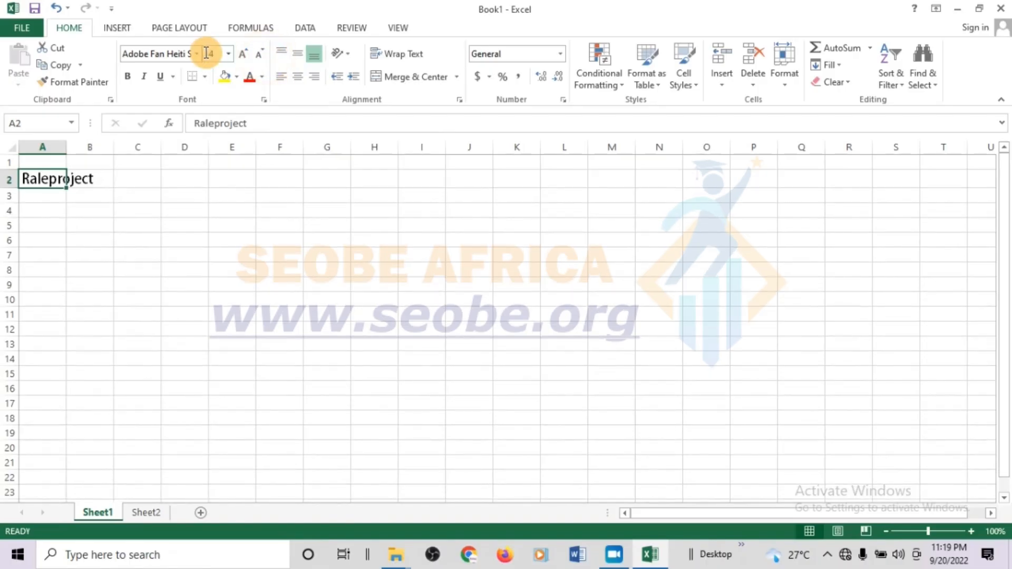
left_click(242, 53)
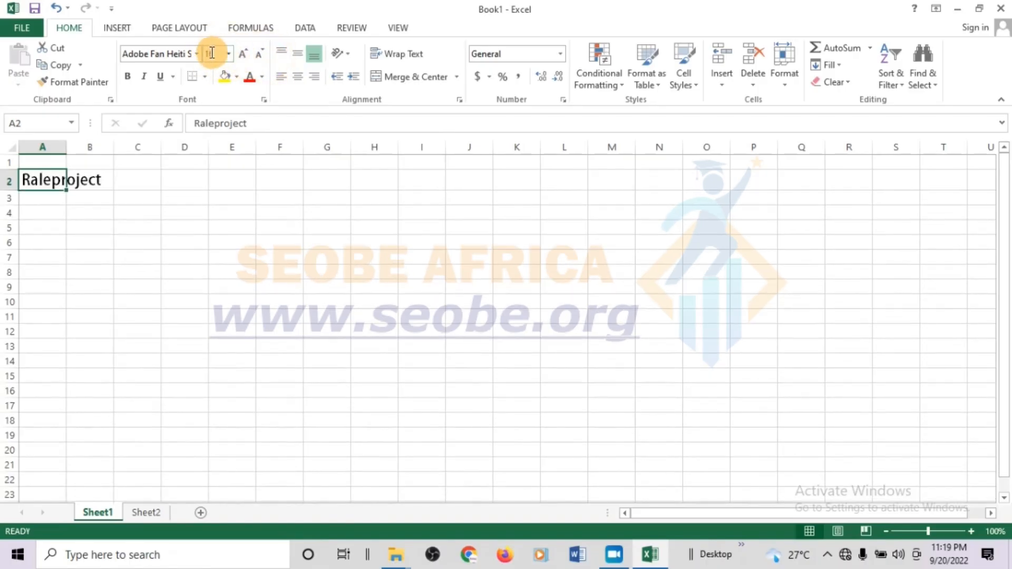
left_click(259, 52)
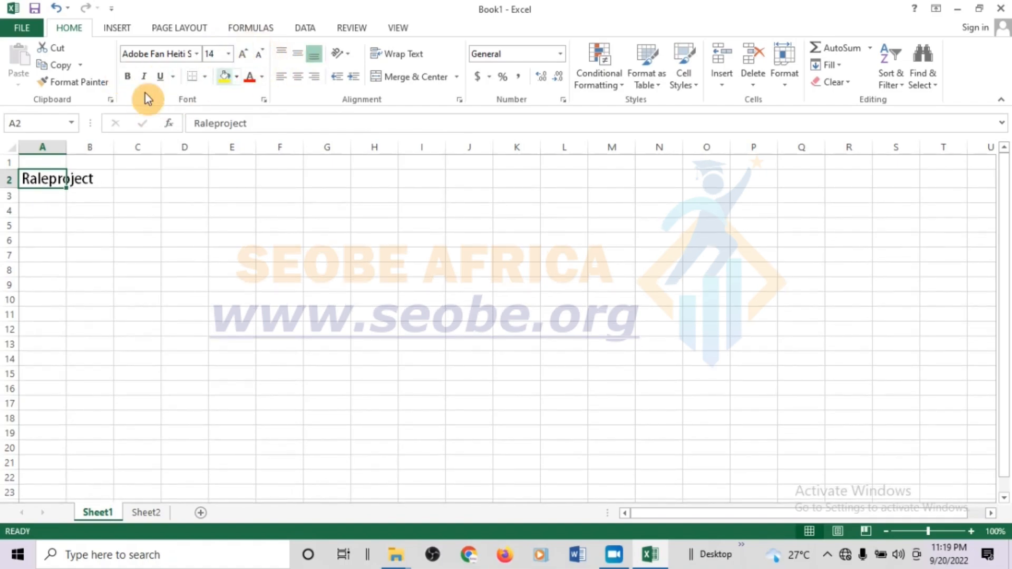
Format the text in cell A2 as italic and underlined, without bold.
left_click(126, 79)
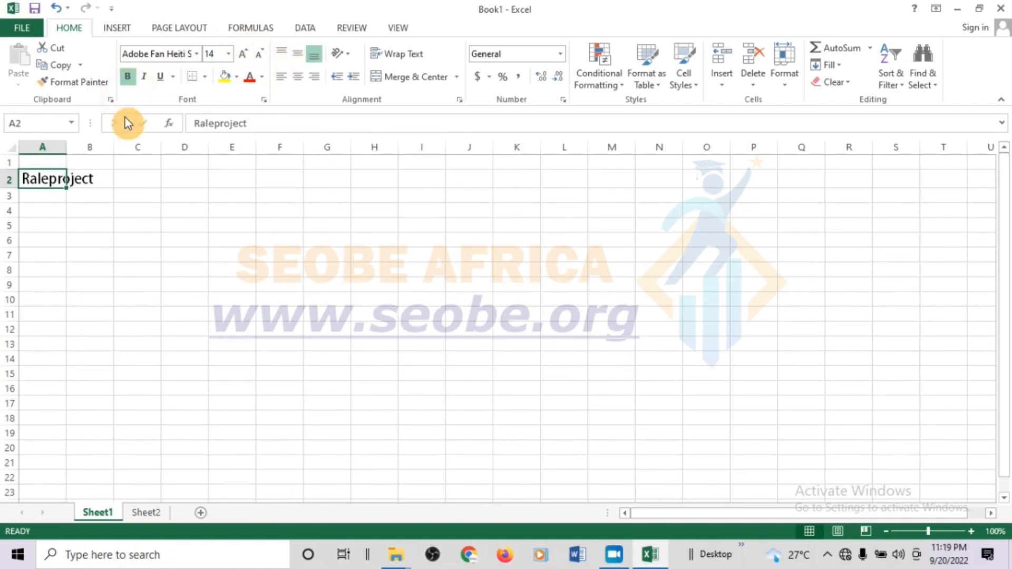
left_click(150, 78)
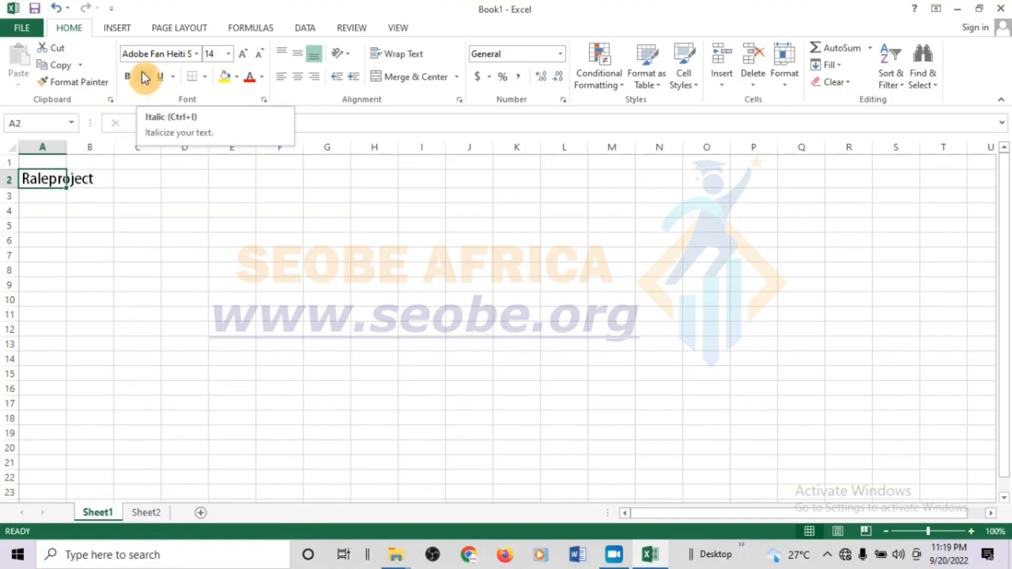
left_click(145, 79)
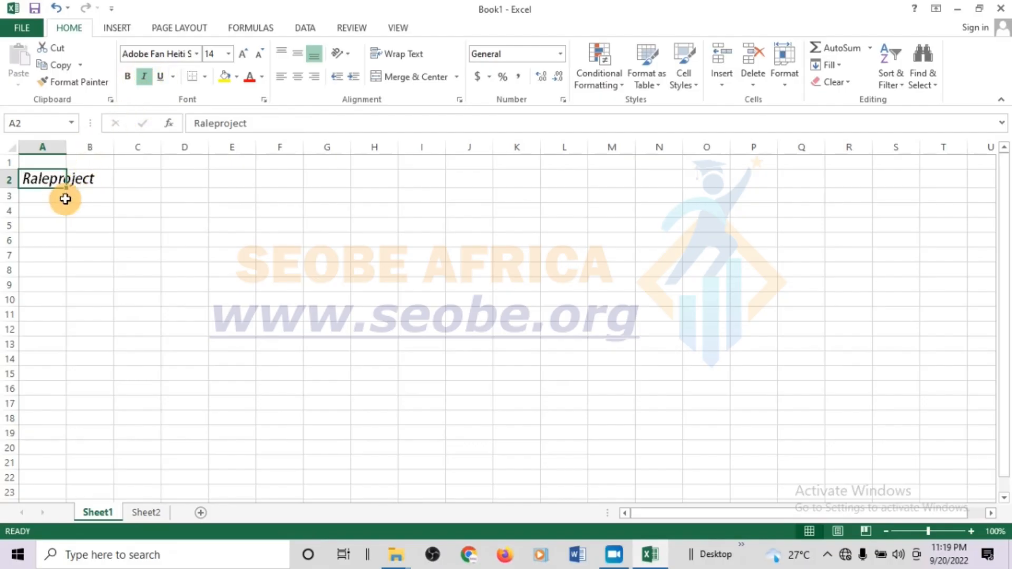
left_click(145, 77)
left_click(145, 77)
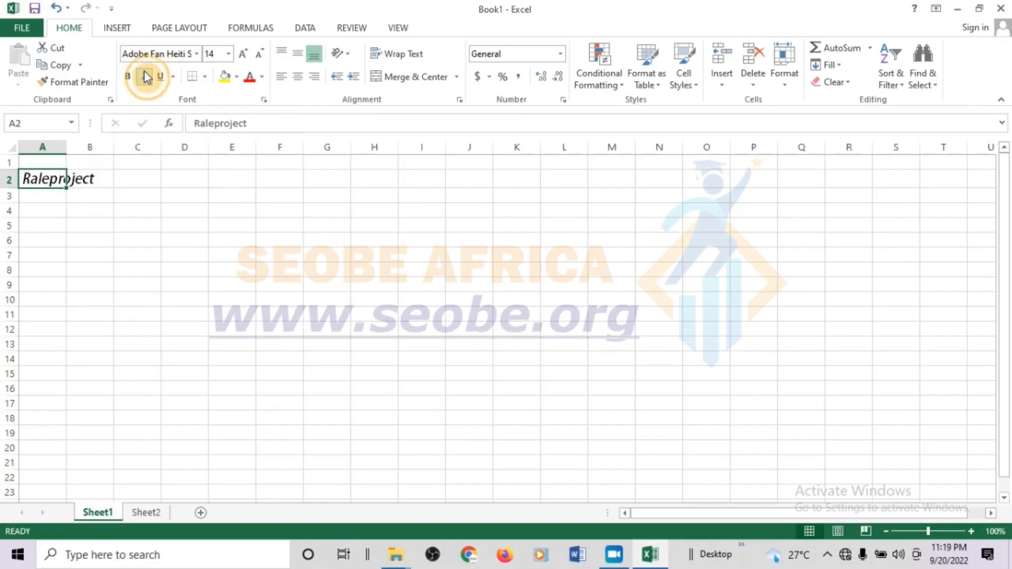
left_click(159, 77)
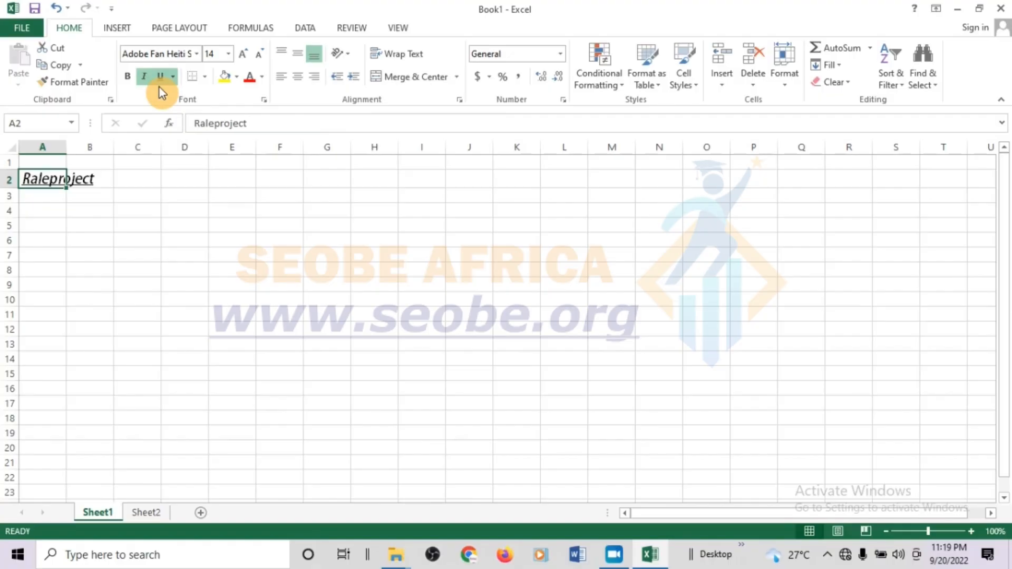
left_click(205, 77)
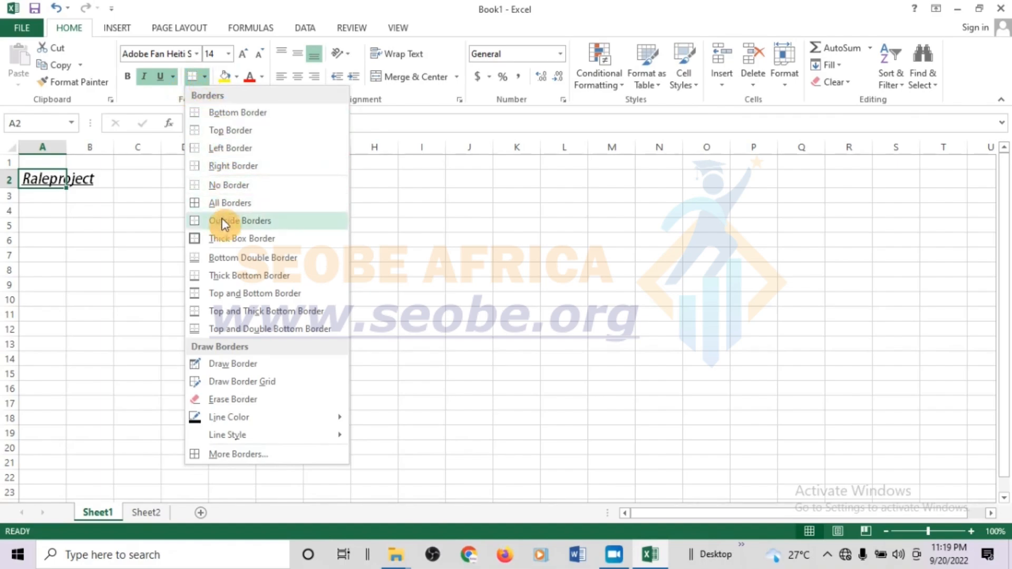
left_click(226, 257)
left_click(89, 226)
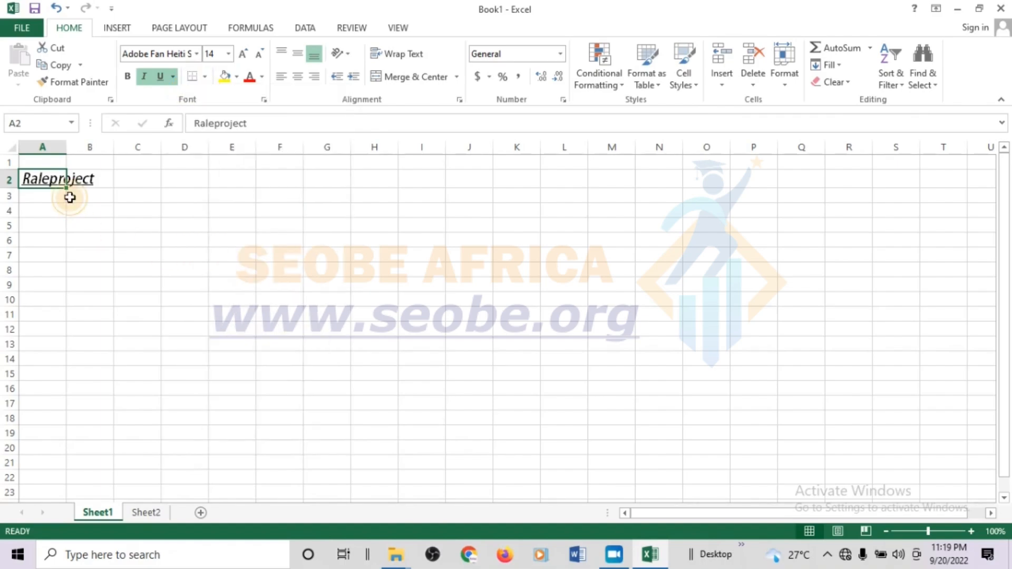
left_click(32, 158)
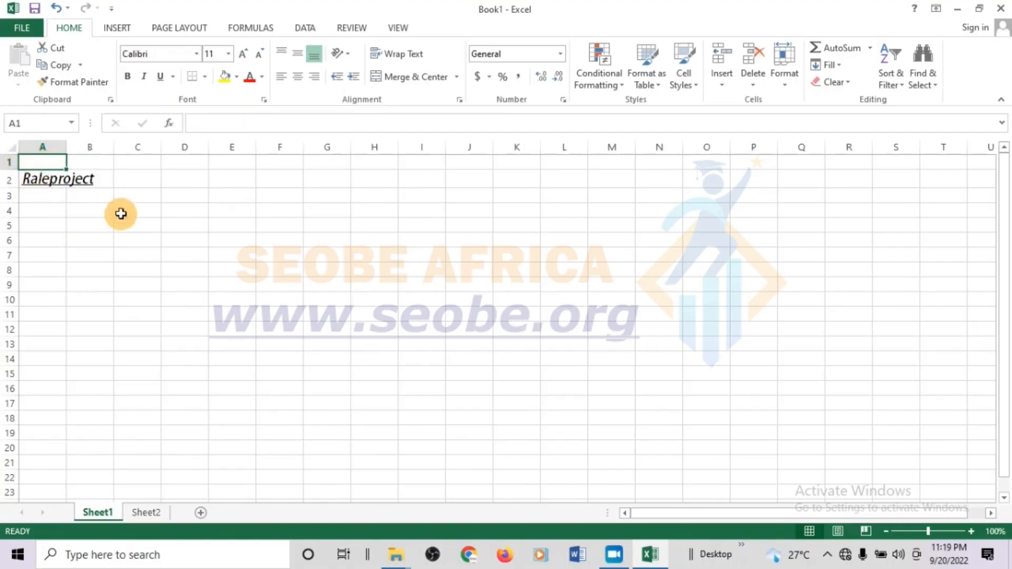
left_click(120, 221)
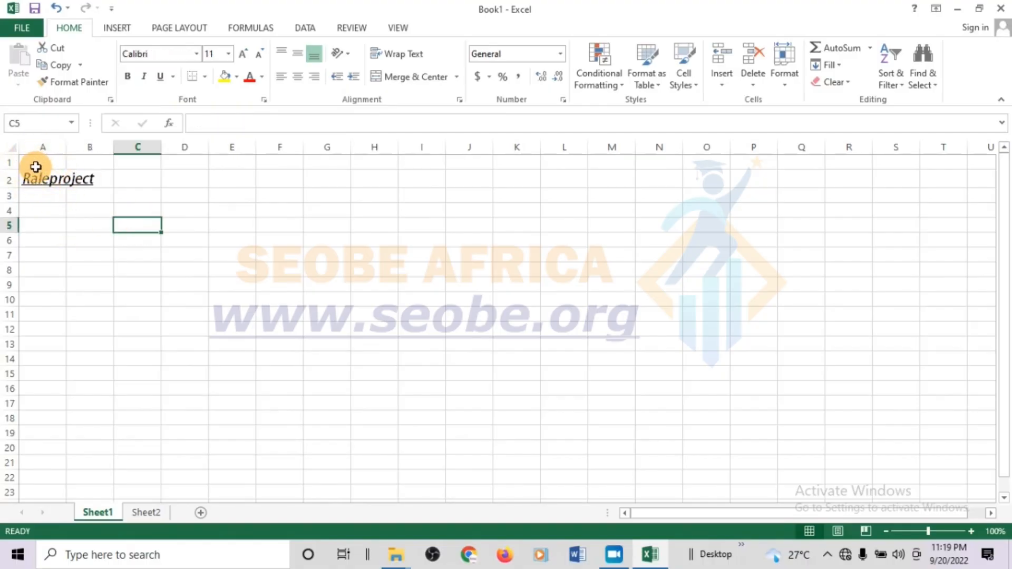
left_click_drag(40, 167, 413, 420)
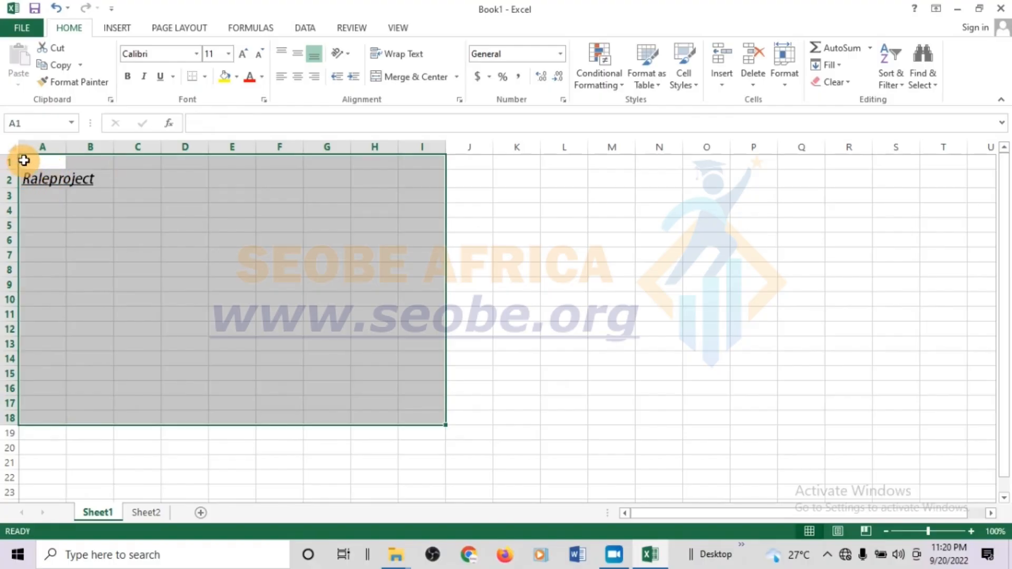
left_click(45, 196)
Apply All Borders to the range A1:H17 and deselect the range.
left_click_drag(35, 167, 356, 405)
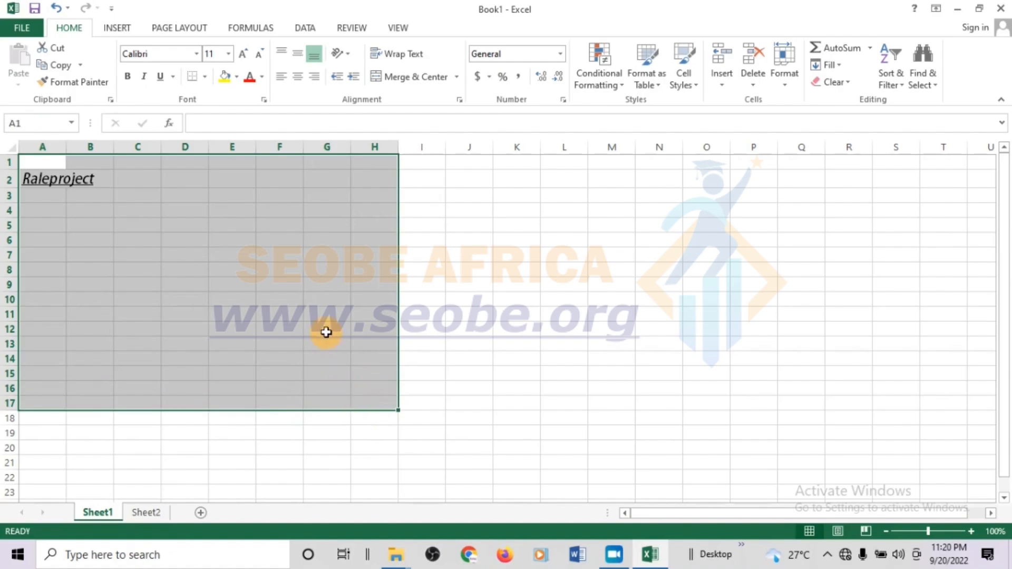
left_click(205, 77)
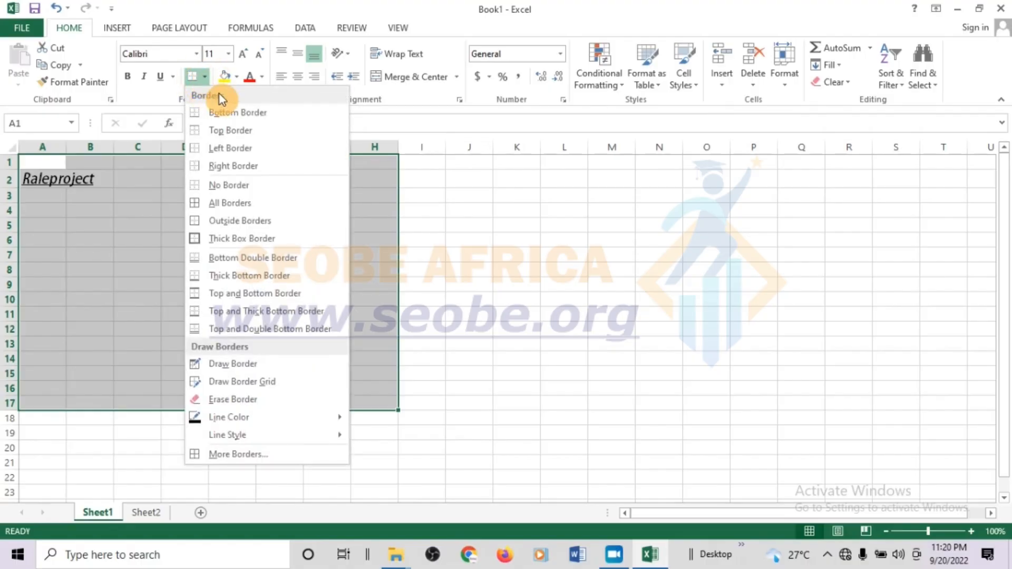
left_click(229, 207)
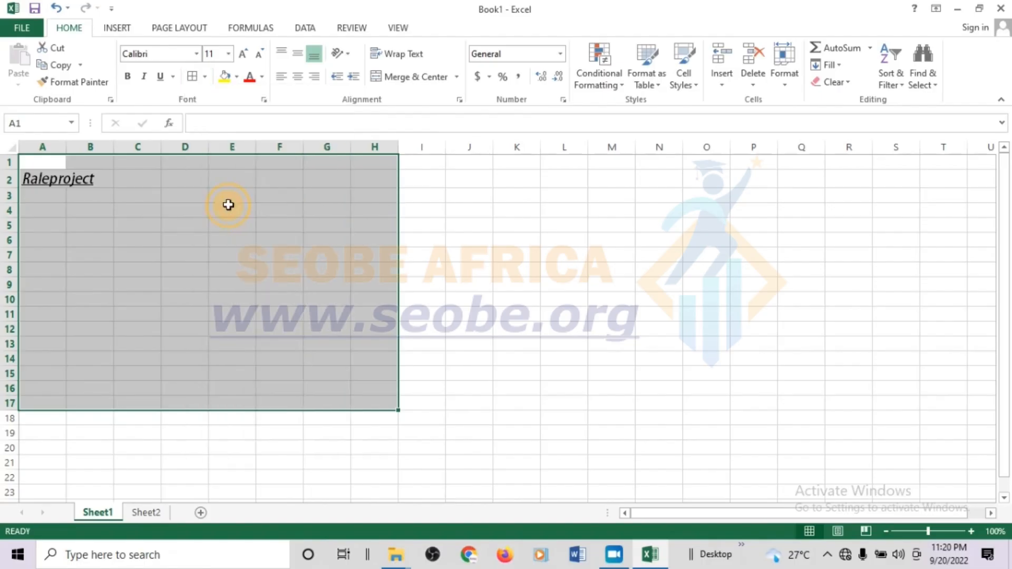
left_click(187, 243)
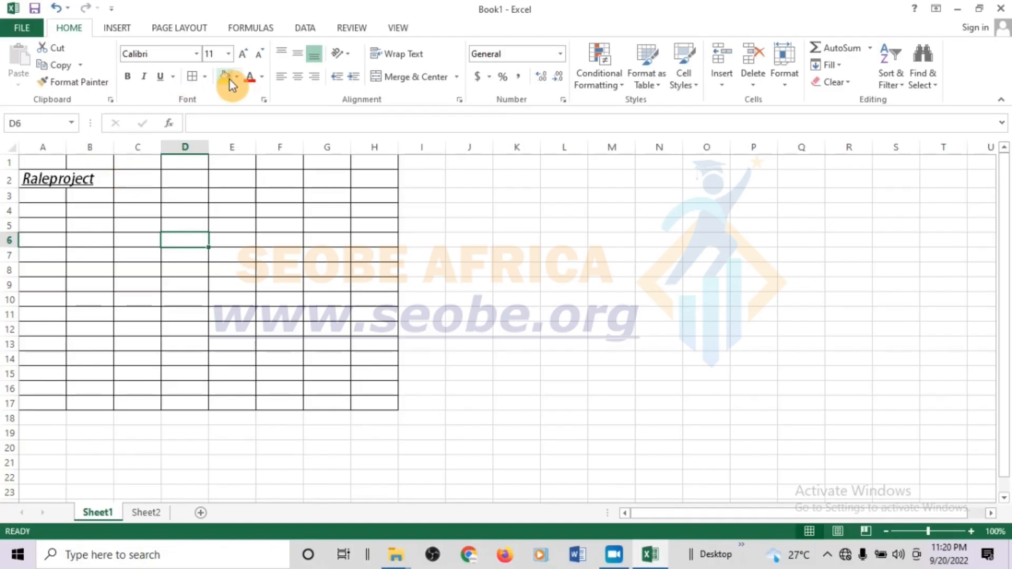
Set the font color of the text in cell A2 to the standard red.
left_click(93, 179)
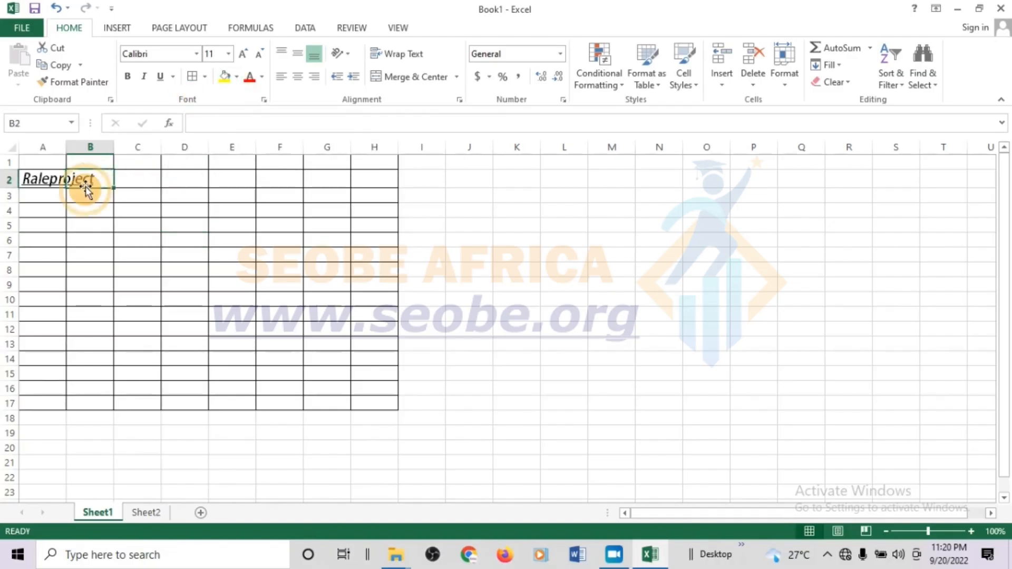
left_click(41, 182)
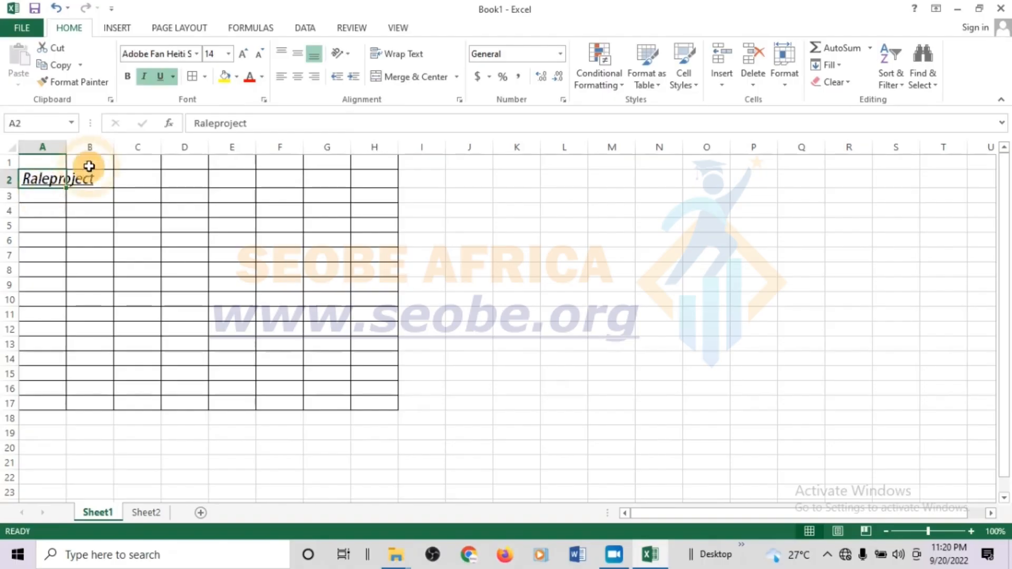
left_click(236, 77)
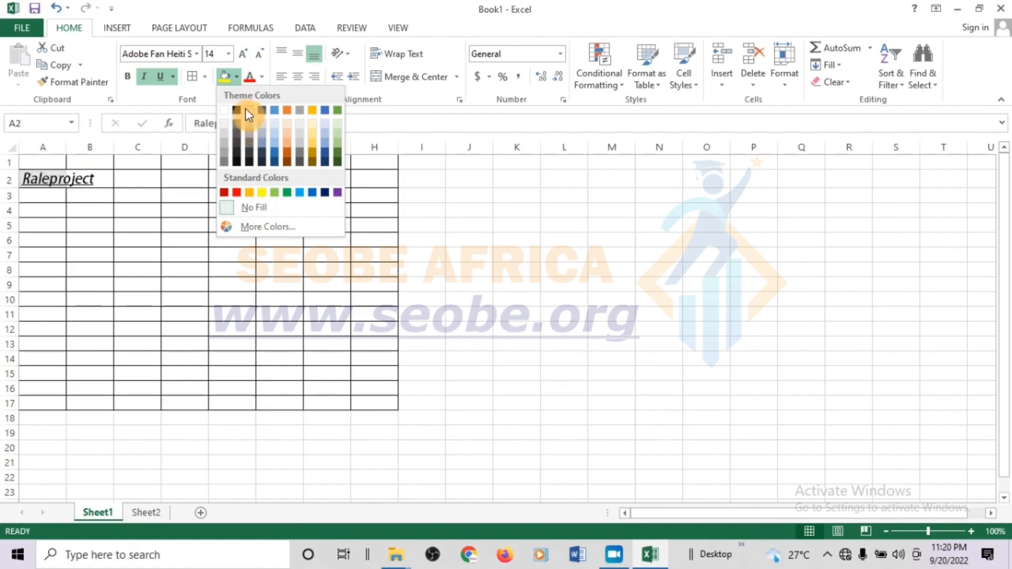
left_click(263, 77)
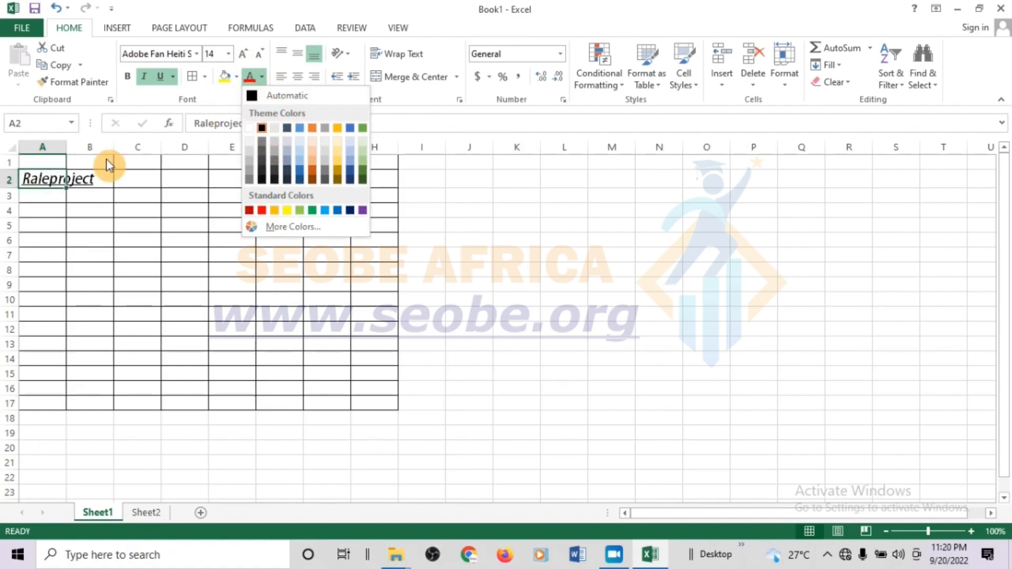
left_click(49, 178)
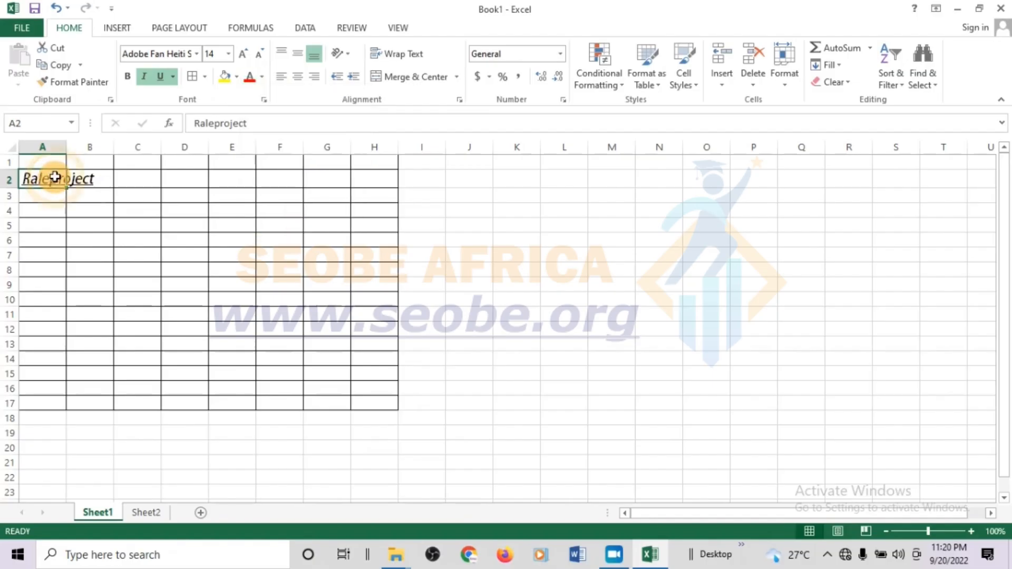
left_click(262, 77)
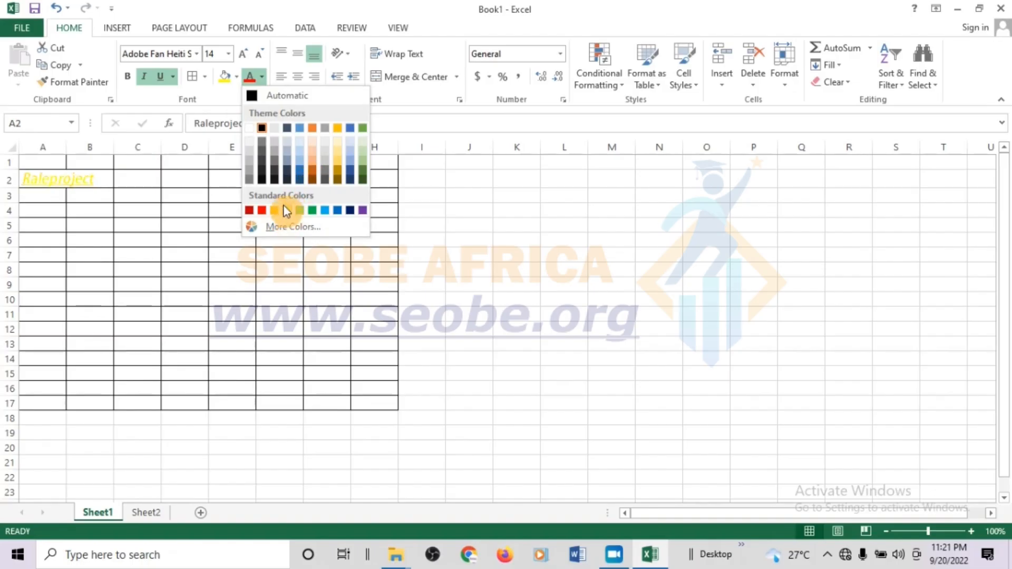
left_click(258, 211)
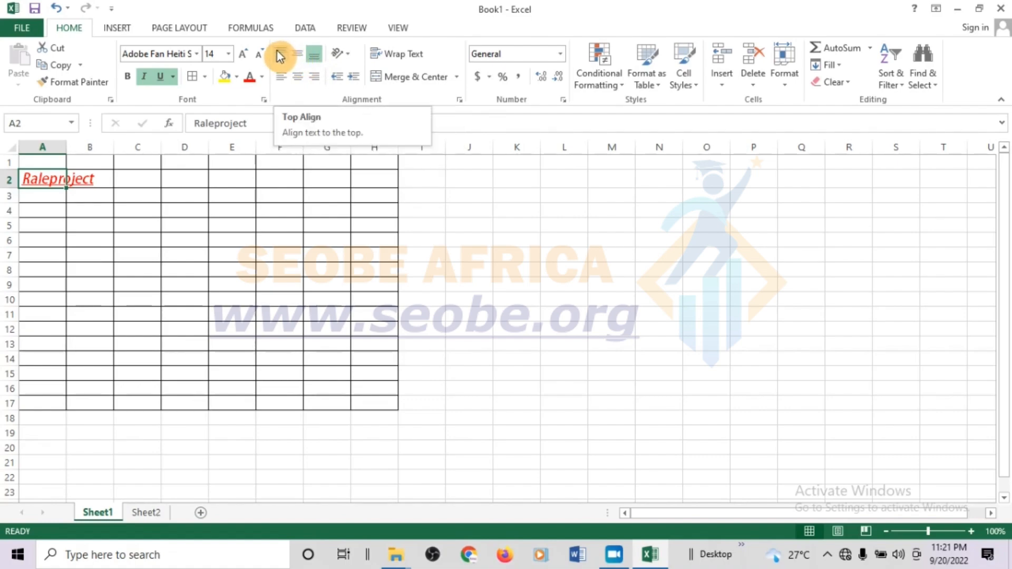
Apply Merge & Center to cell A2 to center its text.
left_click(300, 77)
left_click(283, 78)
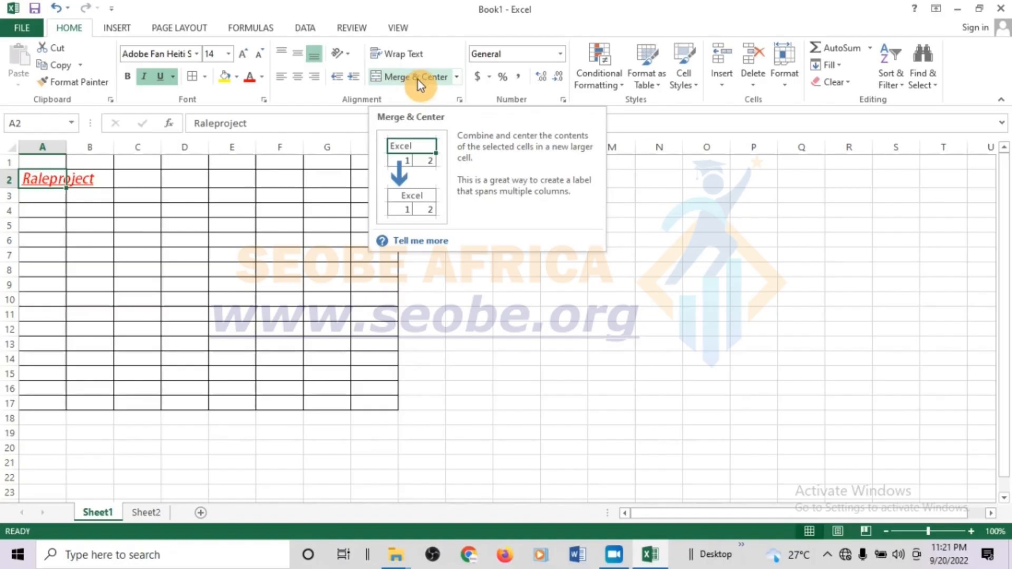
left_click(456, 77)
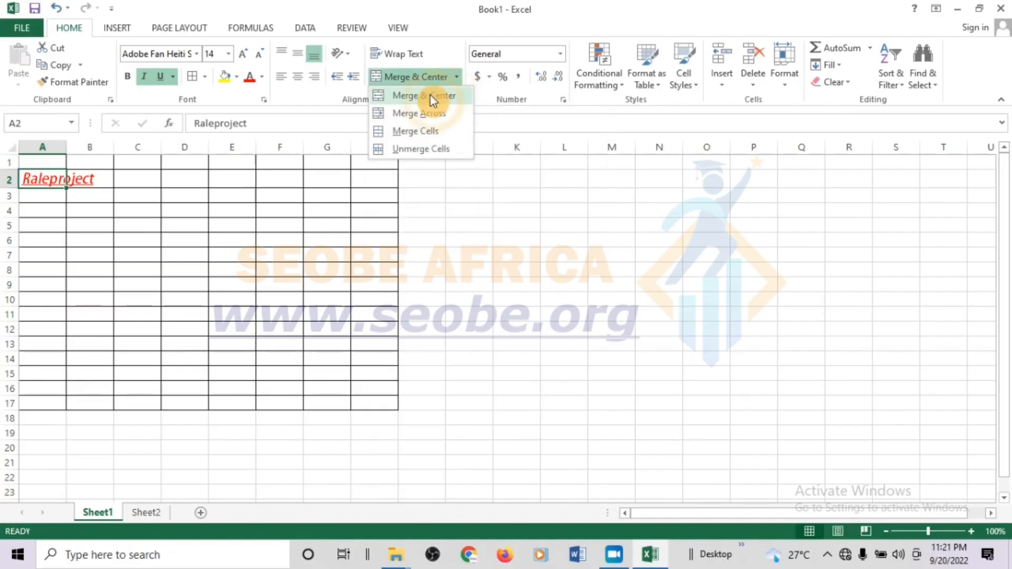
left_click(425, 96)
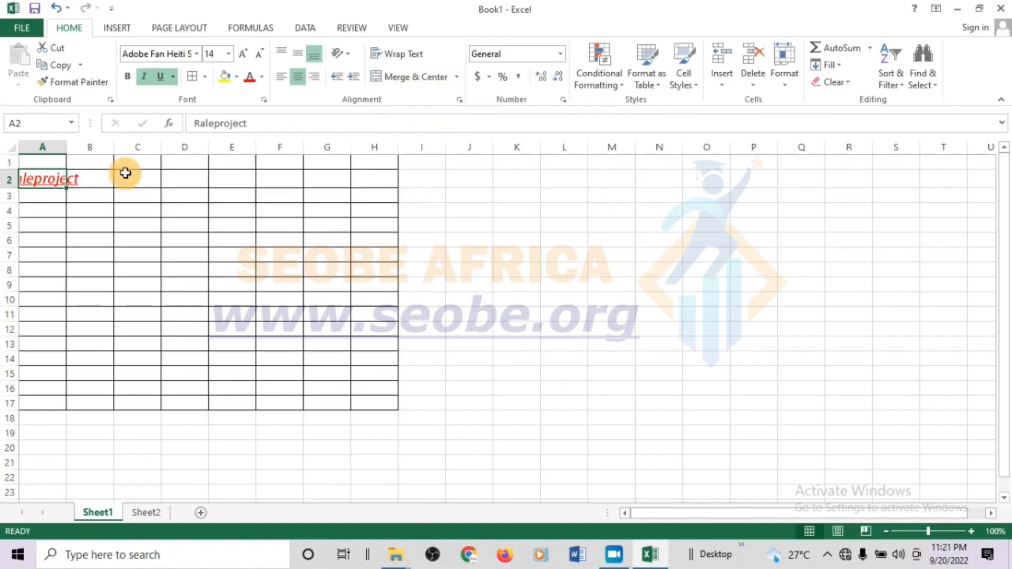
Inspect cells B2 and A2, opening each for editing, to check which cell holds the overflowing text.
left_click(100, 181)
left_click(53, 225)
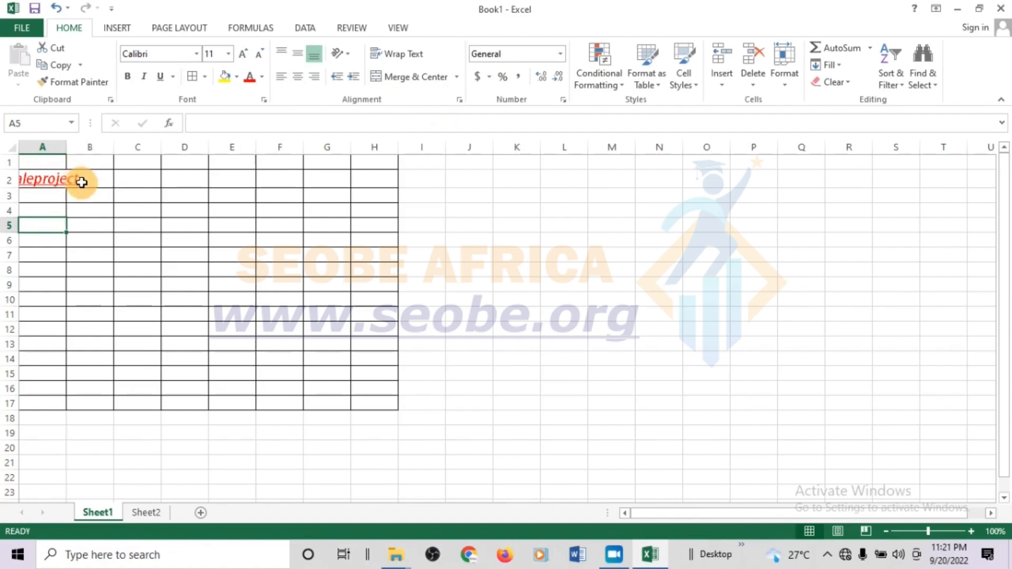
left_click(87, 182)
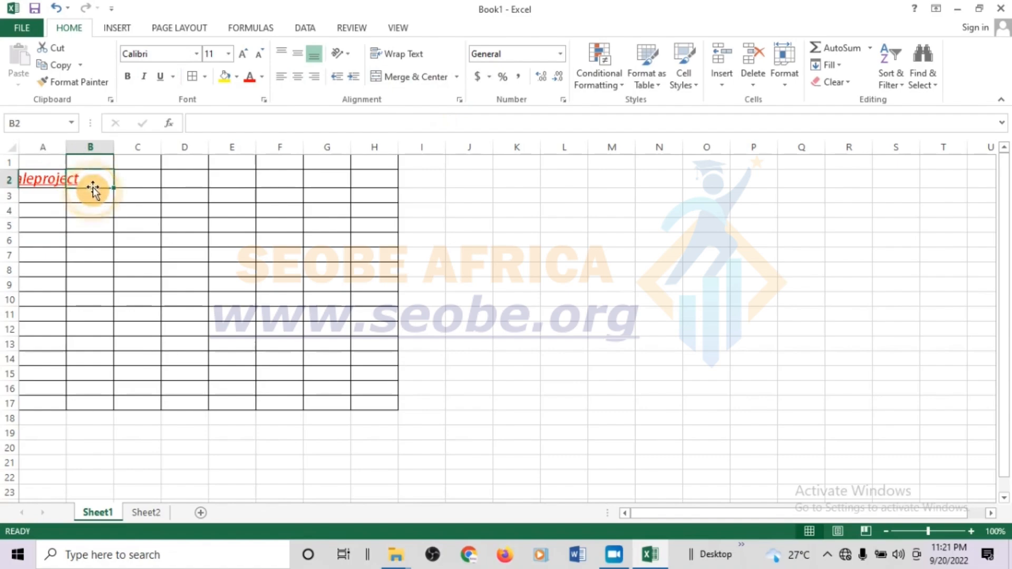
left_click(38, 180)
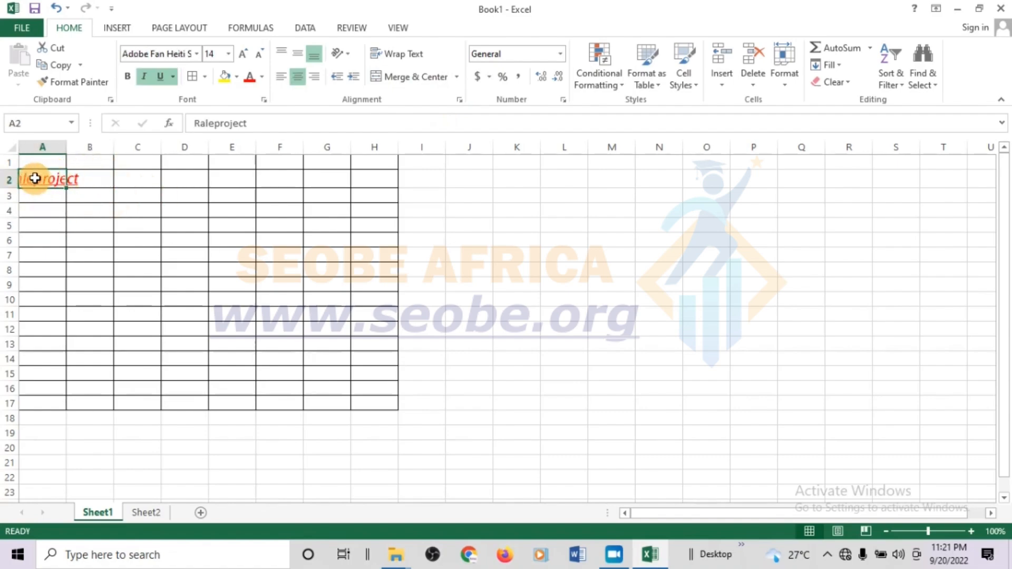
left_click(86, 178)
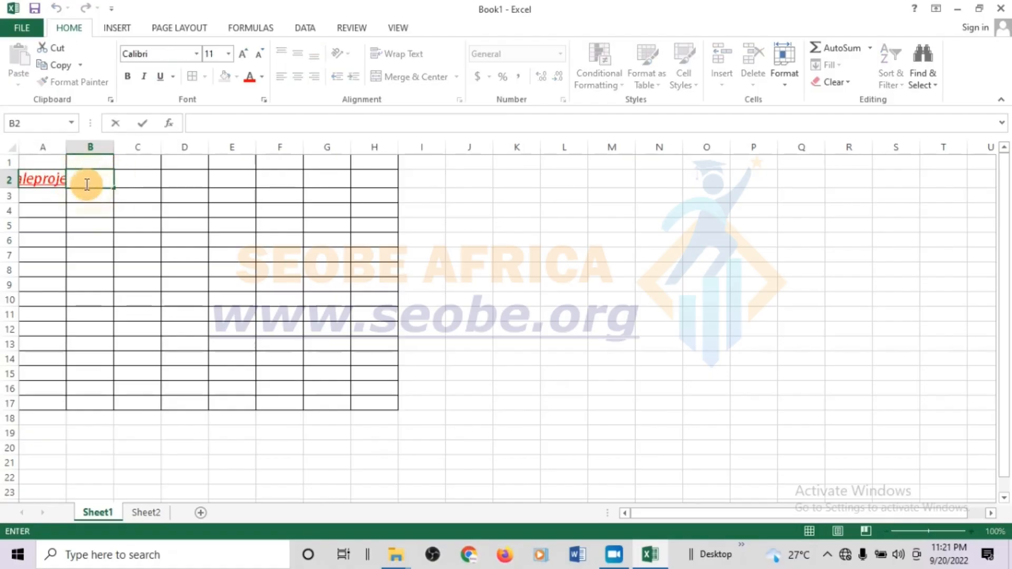
left_click(48, 181)
double_click(50, 181)
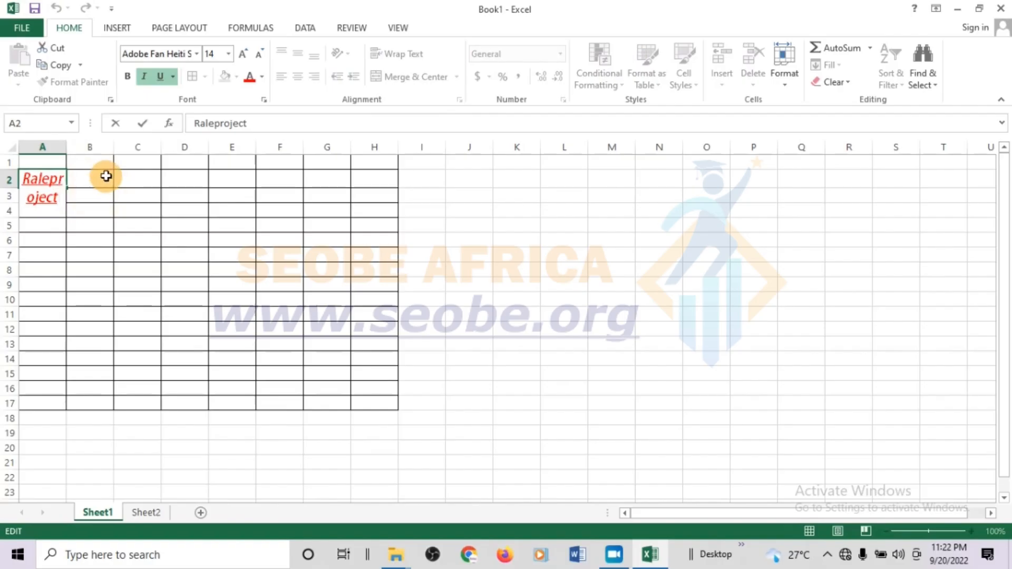
left_click(232, 225)
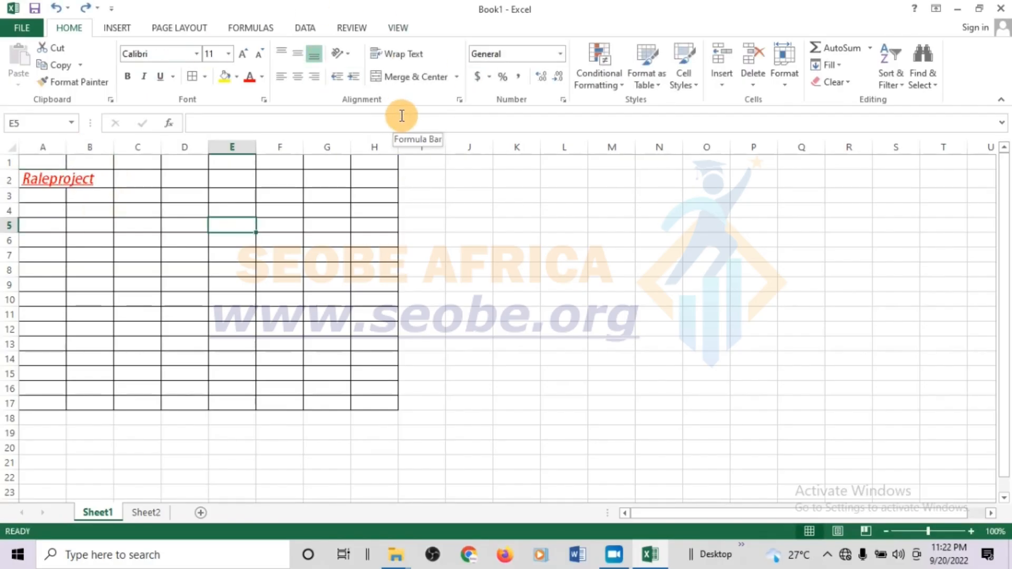
left_click(931, 79)
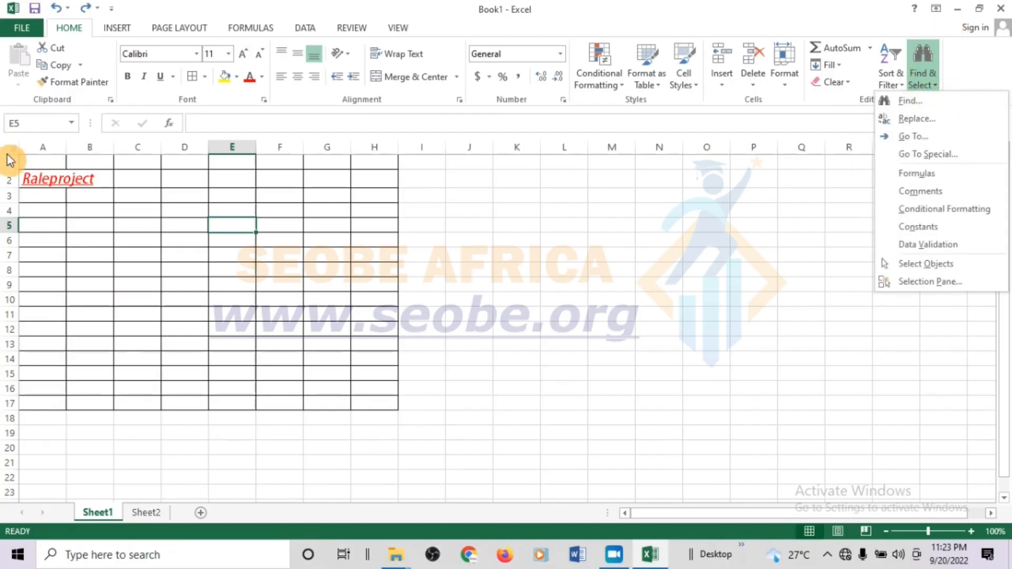
left_click(92, 173)
double_click(98, 177)
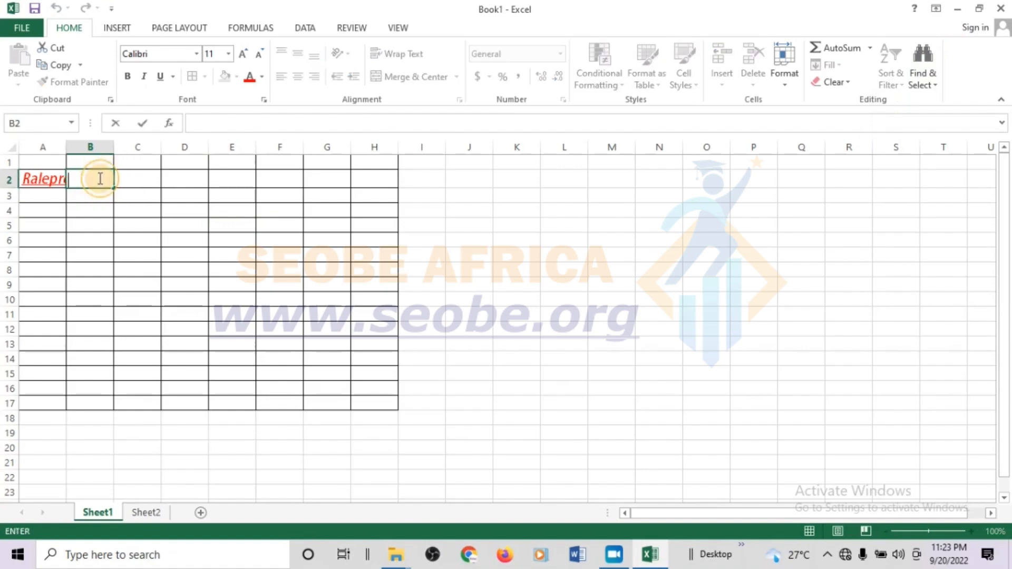
Append the word Nigeria to the text in cell A2 so it reads "Raleproject Nigeria".
left_click(37, 177)
double_click(59, 178)
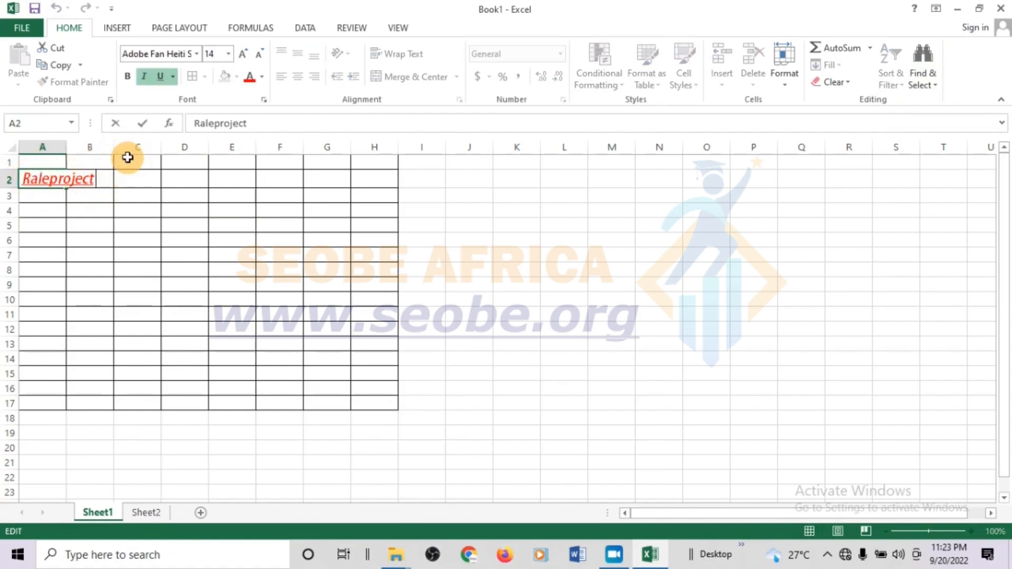
type("nIGE")
key("BackSpace")
key("BackSpace")
key("BackSpace")
key("BackSpace")
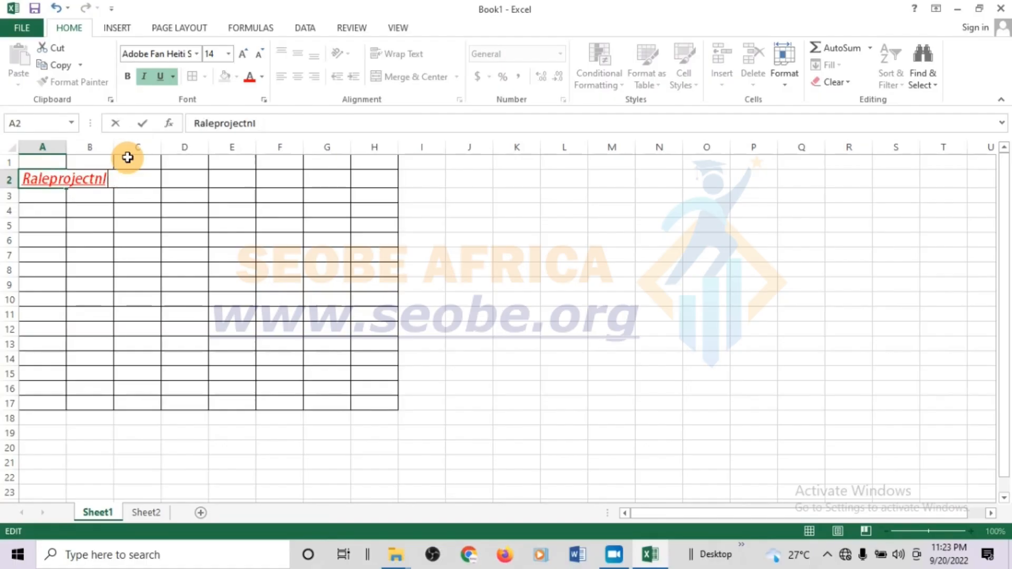
type("Nigeri")
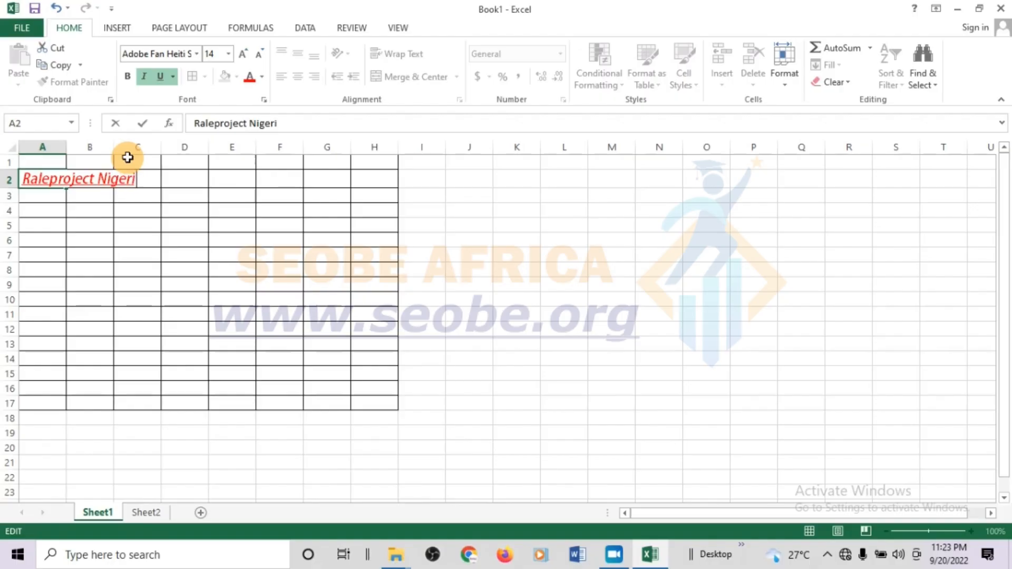
type("a")
left_click(134, 212)
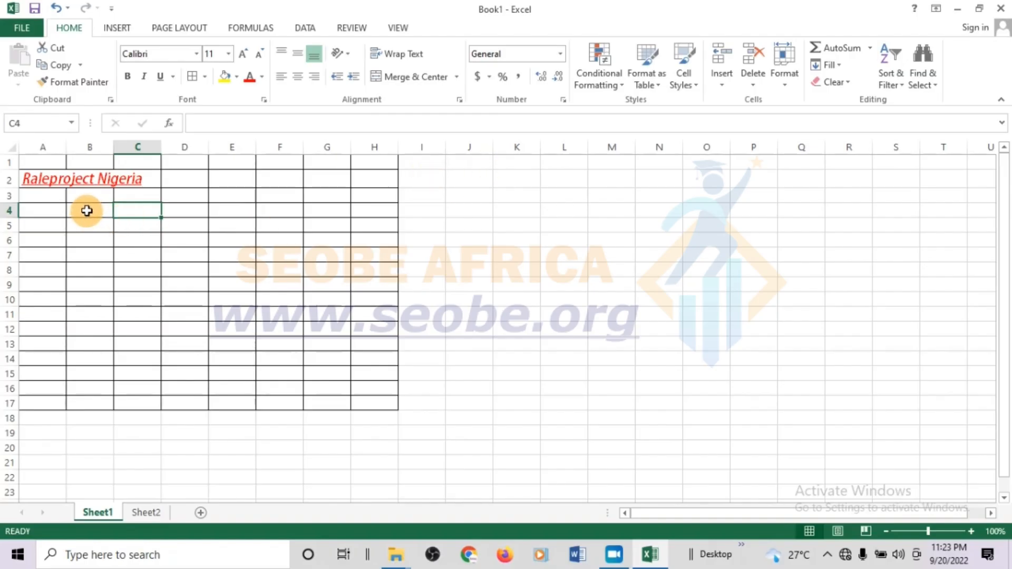
Search the sheet for the word "Nigeria" with Find, then close the search dialog.
left_click(159, 182)
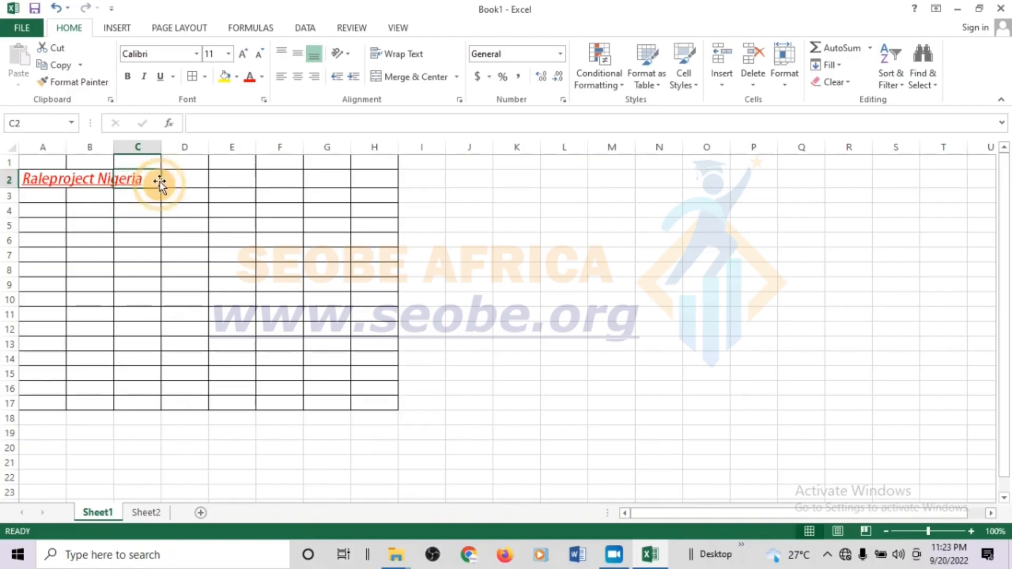
left_click(921, 74)
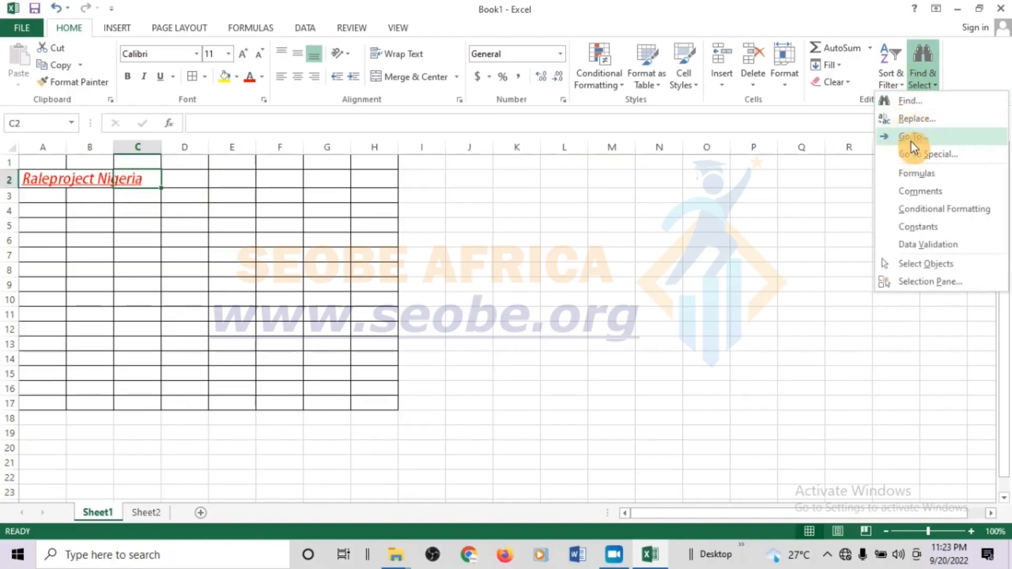
left_click(920, 108)
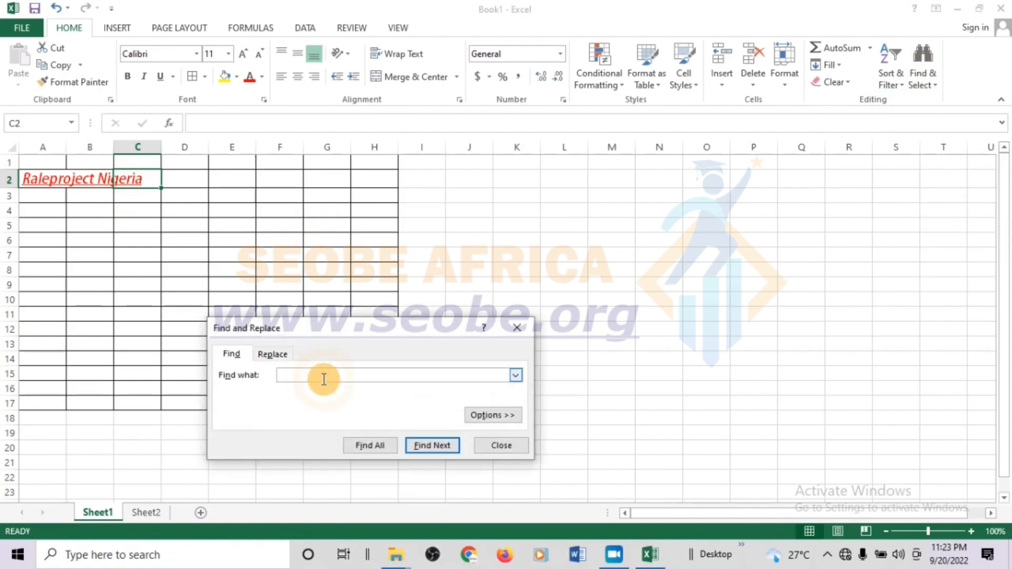
left_click(318, 377)
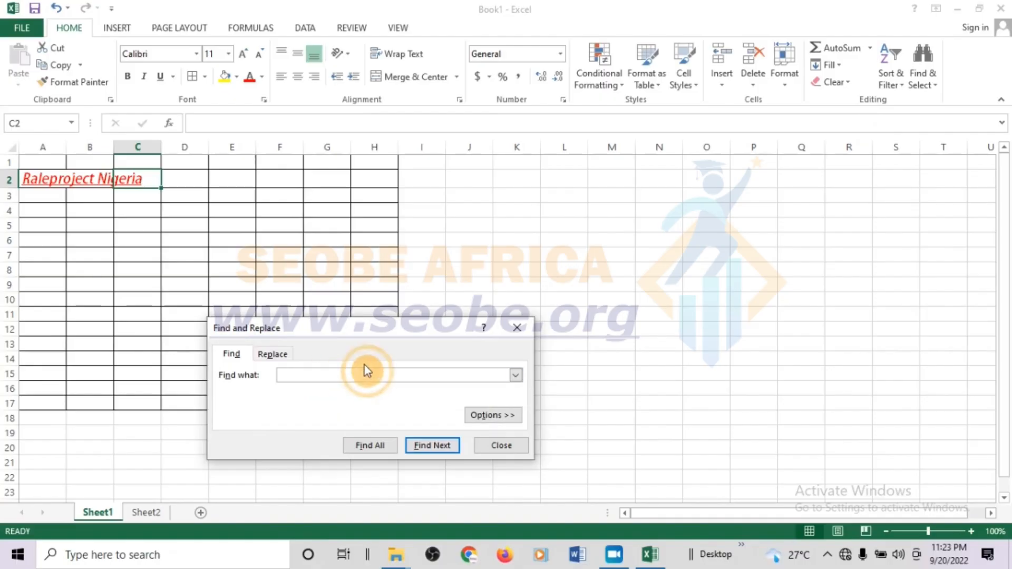
type("a")
key("BackSpace")
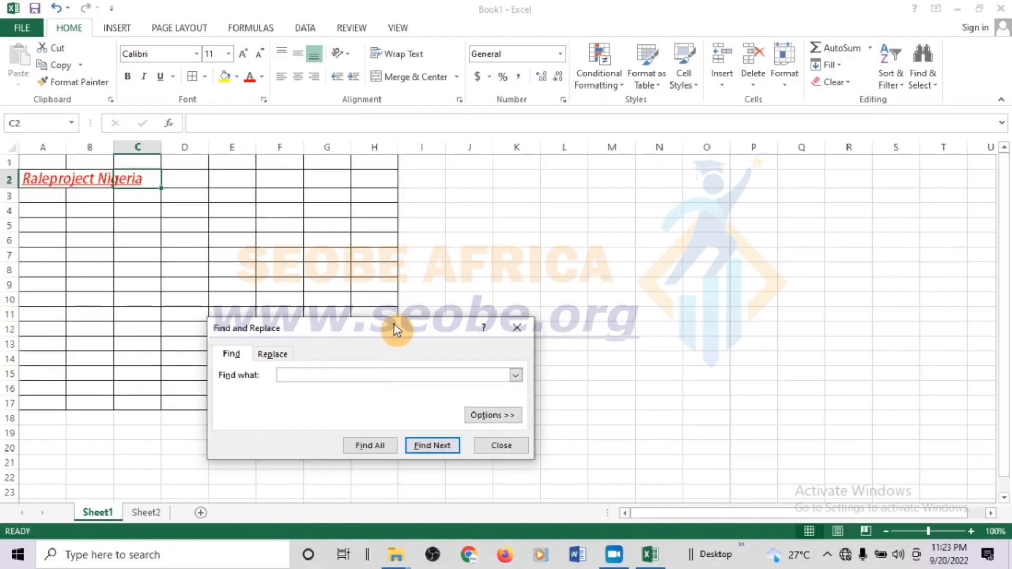
type("Nigeria")
left_click(431, 446)
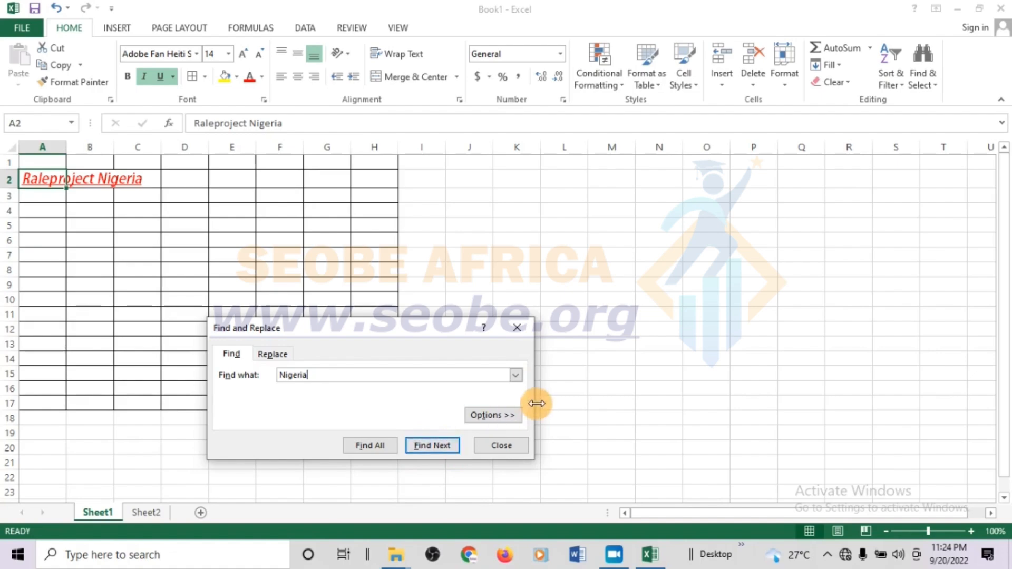
left_click(513, 330)
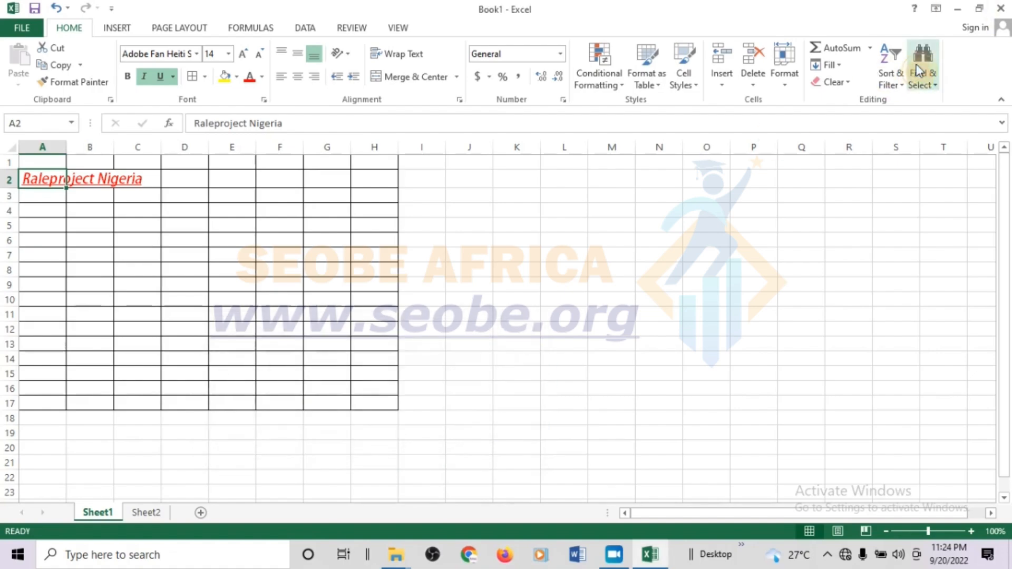
Replace "Nigeria" with "Ghanna" in cell A2 using Find and Replace.
left_click(923, 84)
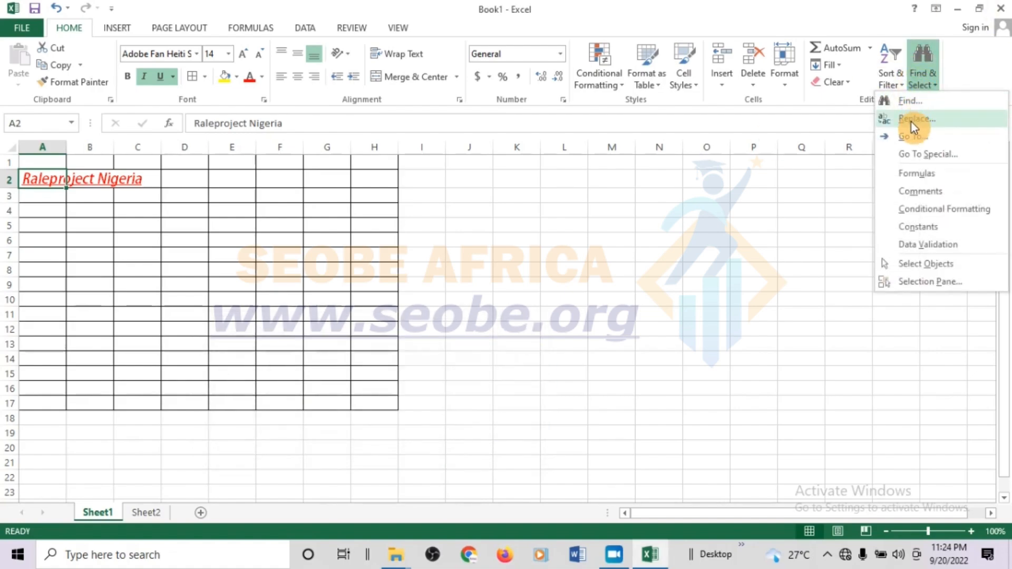
left_click(911, 122)
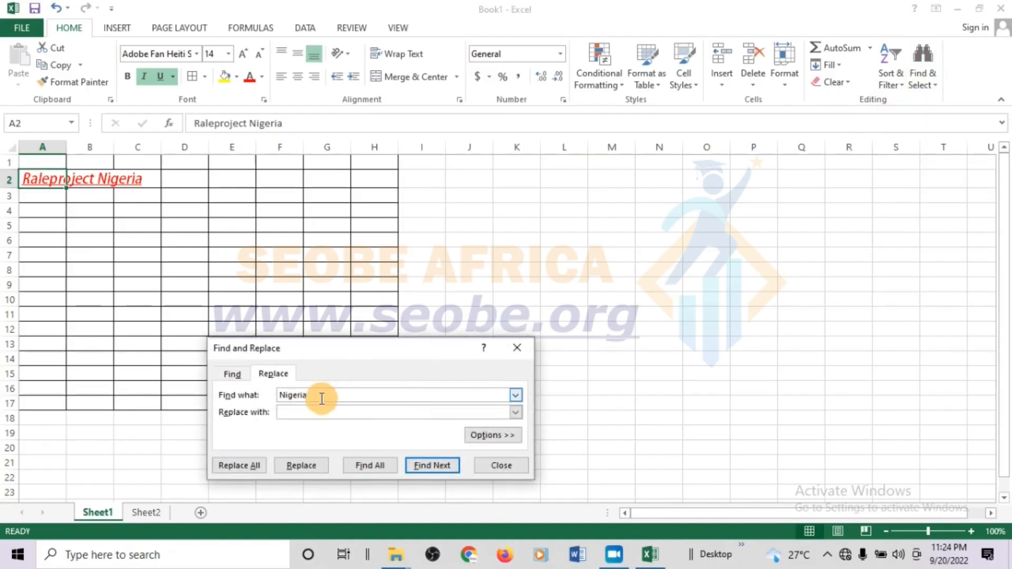
left_click(309, 413)
type("Ghanna")
left_click(427, 466)
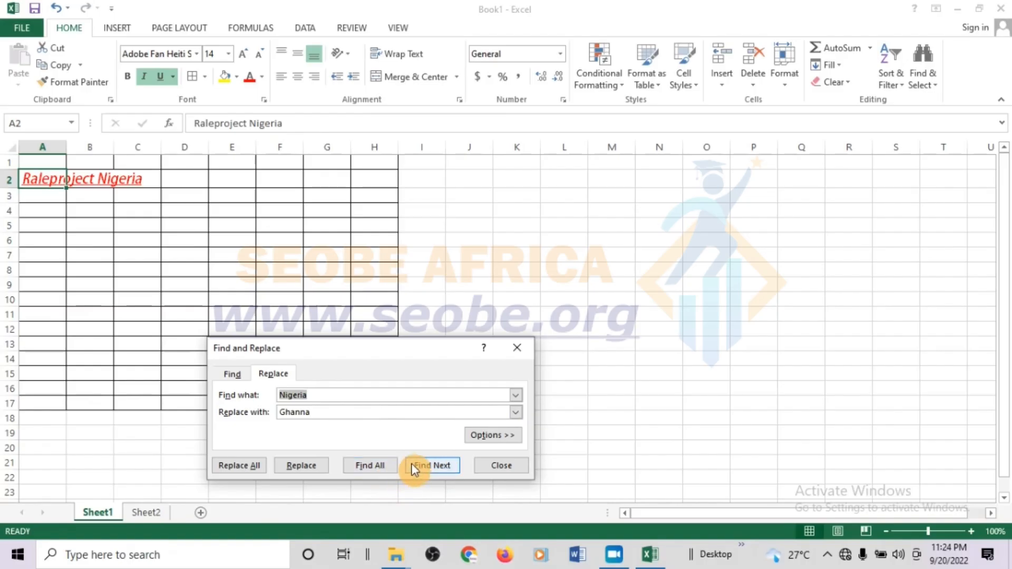
left_click(301, 466)
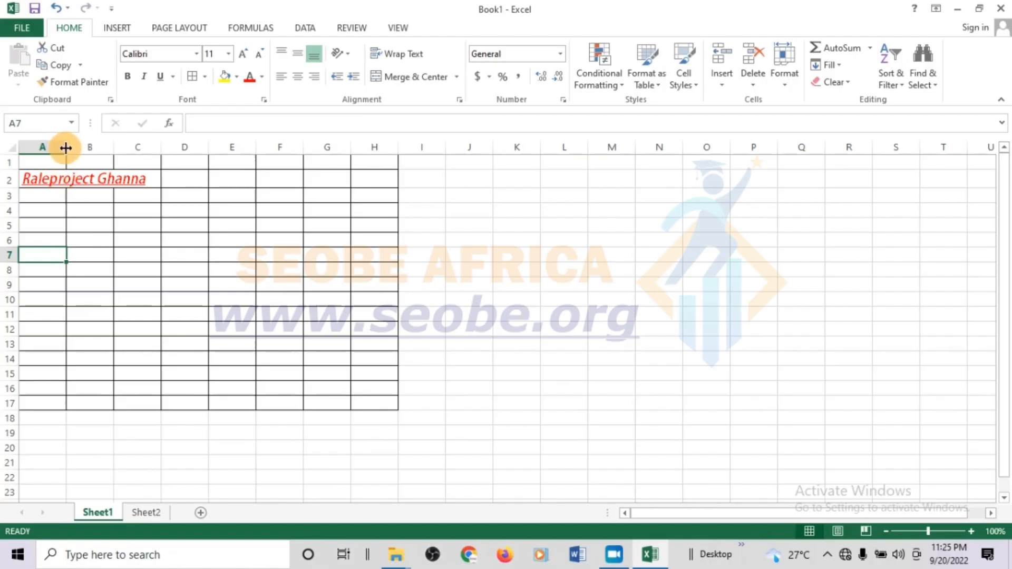
Widen column A so that the full text of cell A2 fits inside the cell.
left_click_drag(69, 152, 150, 143)
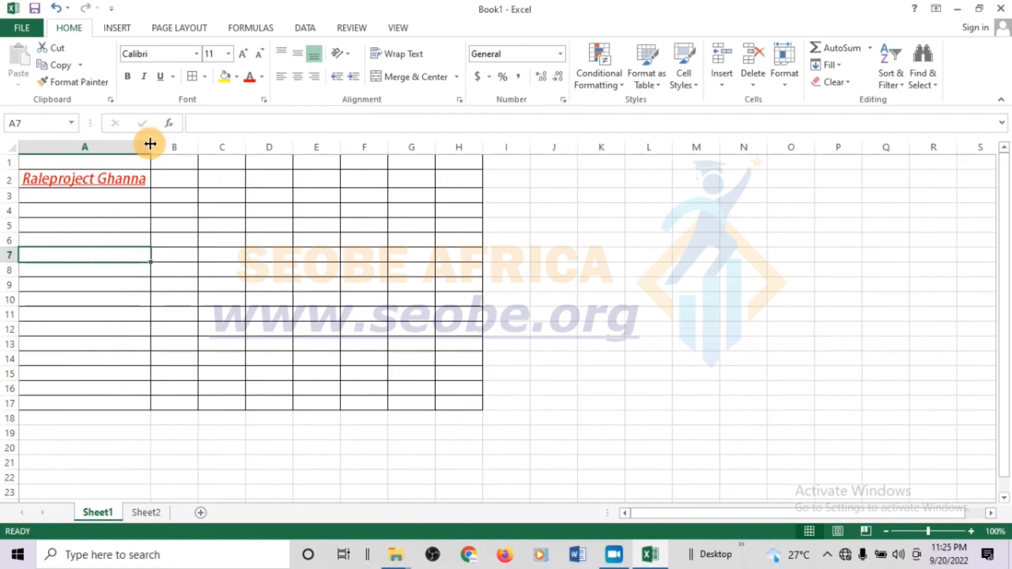
left_click(124, 215)
left_click(104, 346)
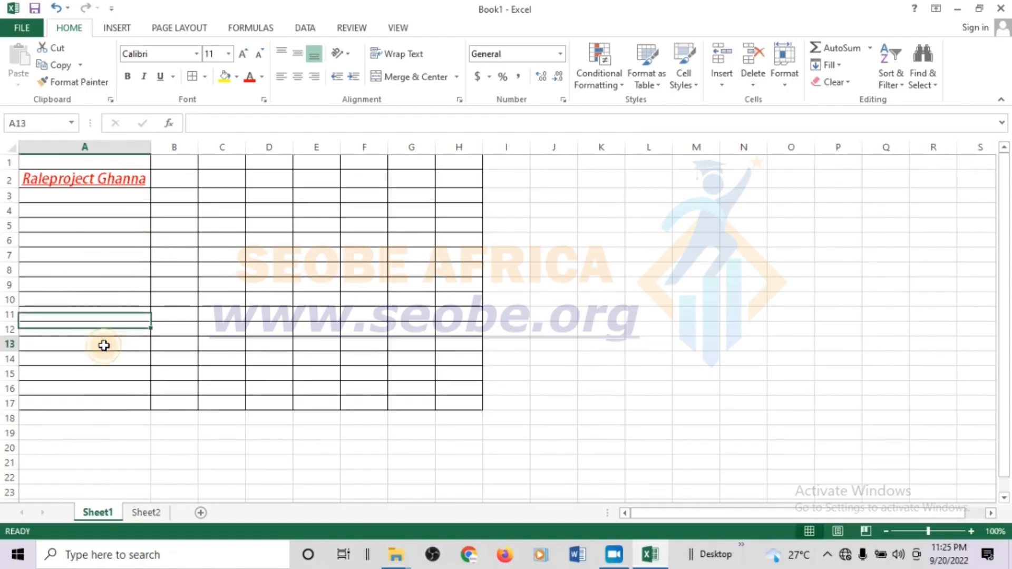
left_click(100, 414)
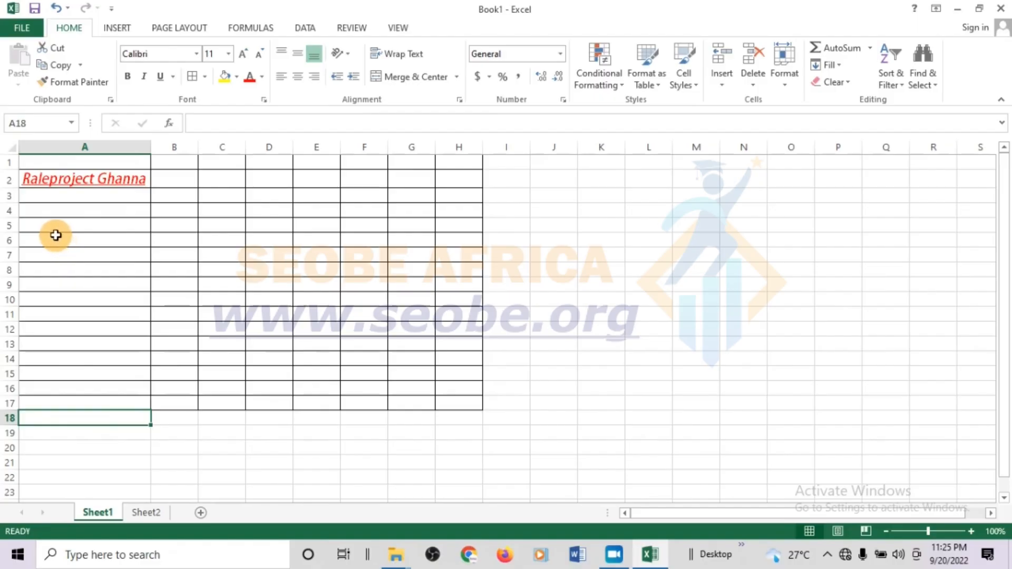
left_click(179, 270)
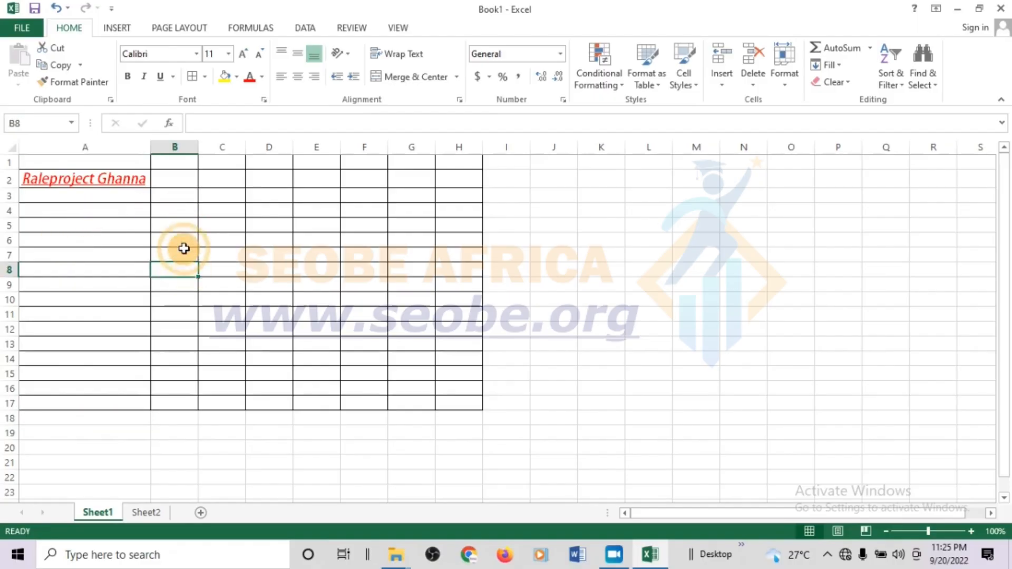
Widen columns B through G of the bordered table to roughly twice their default width.
left_click_drag(199, 147, 691, 153)
left_click(404, 158)
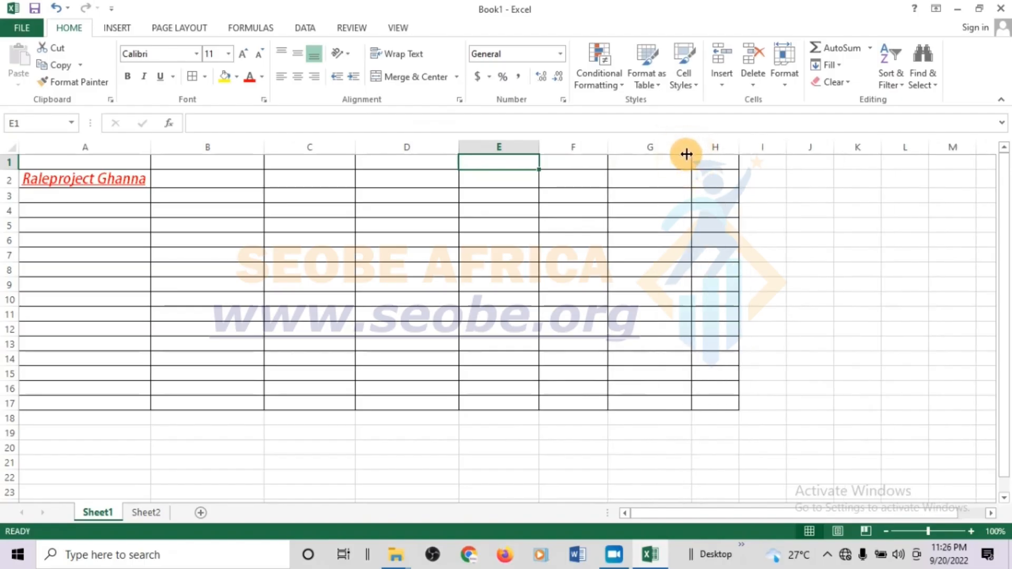
left_click(272, 230)
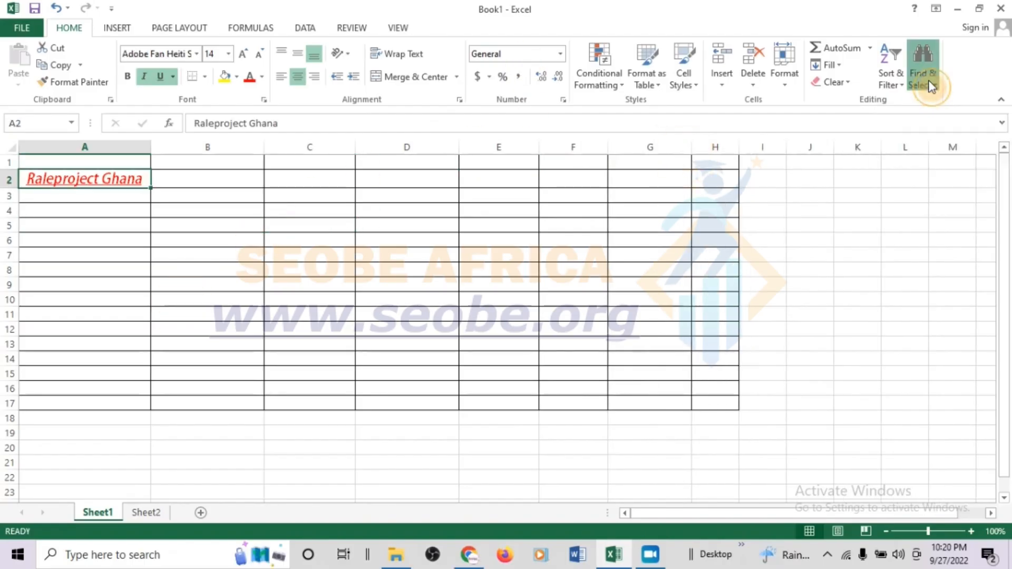
Search the sheet for the word "ghana" with Find.
left_click(924, 81)
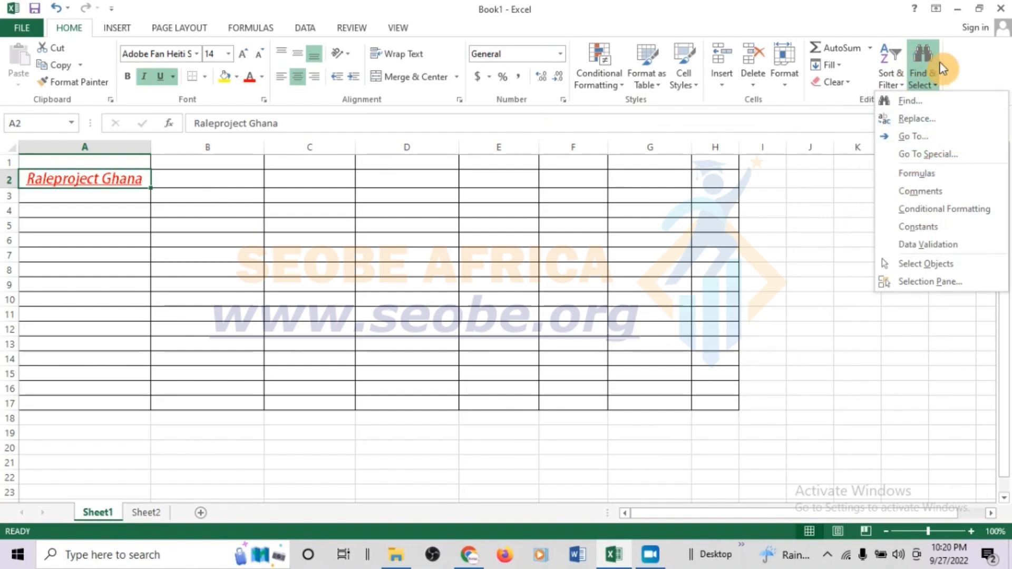
left_click(928, 103)
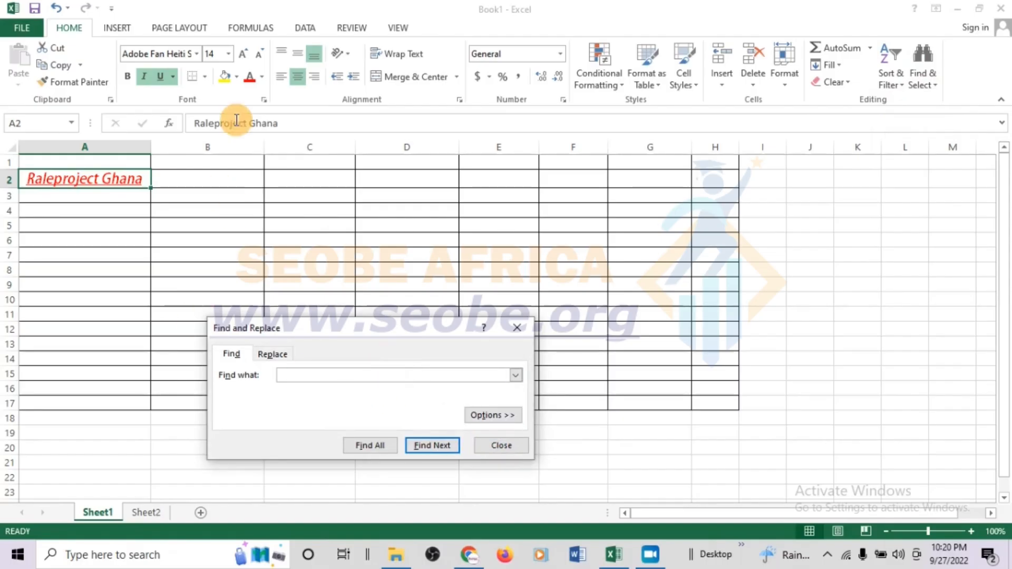
left_click(297, 378)
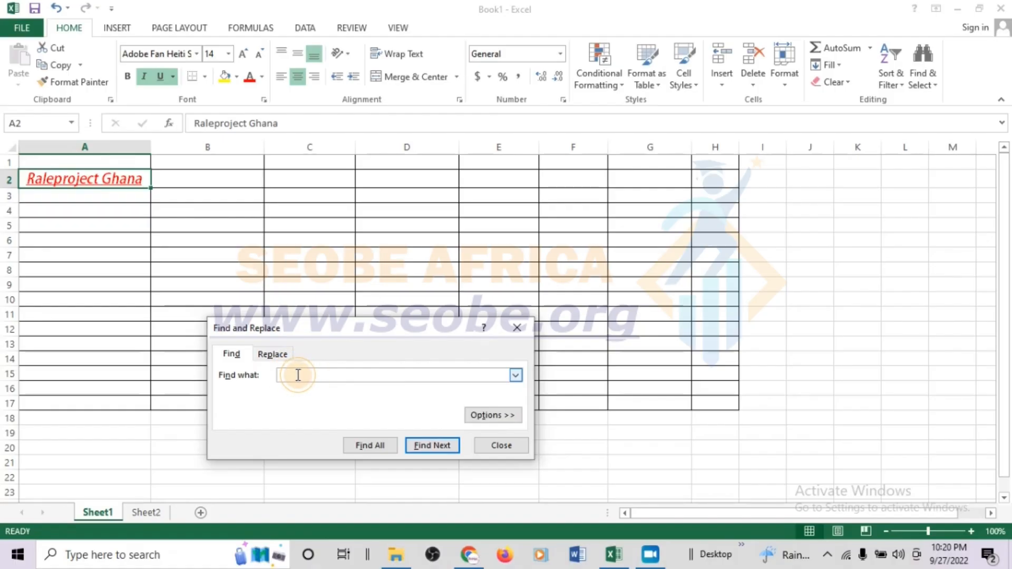
left_click(269, 356)
left_click(232, 354)
type("ghana")
left_click(428, 443)
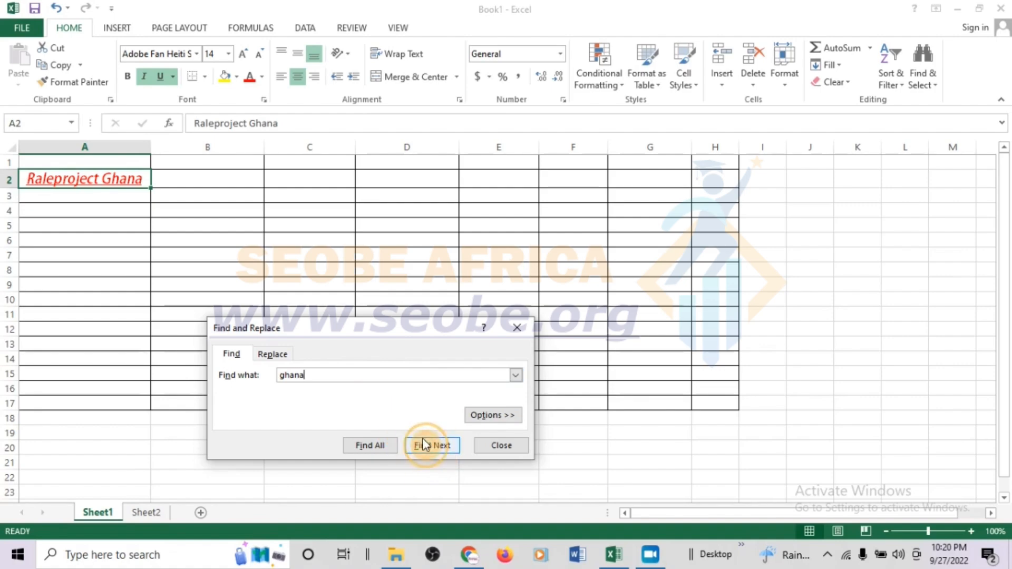
left_click(441, 440)
left_click(425, 442)
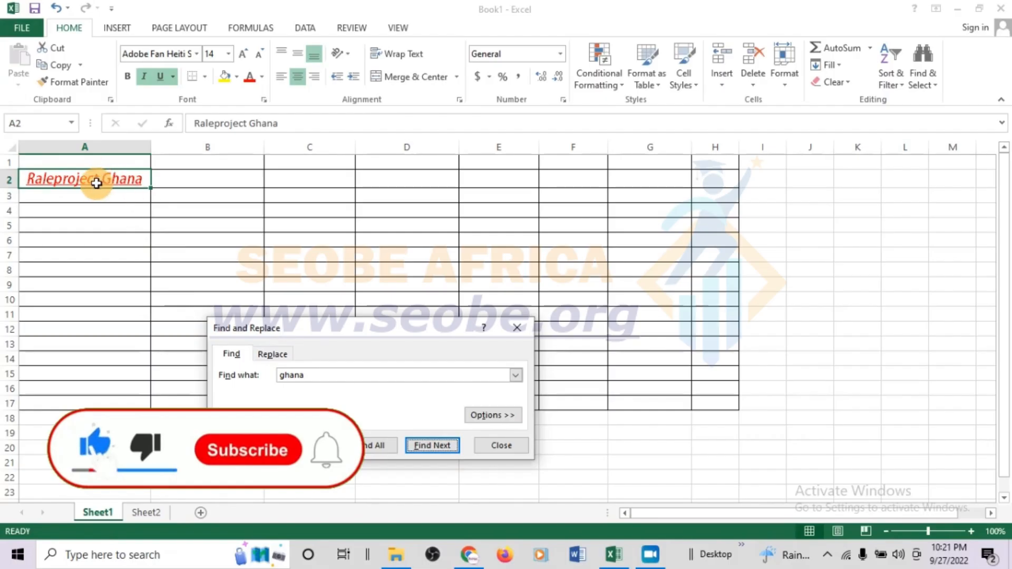
left_click(279, 352)
left_click(297, 392)
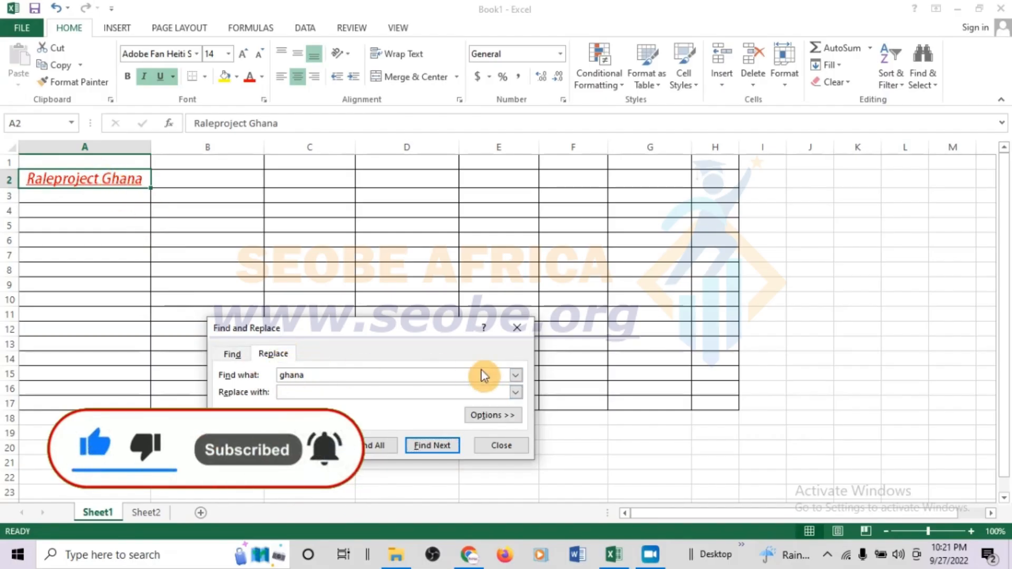
left_click(517, 328)
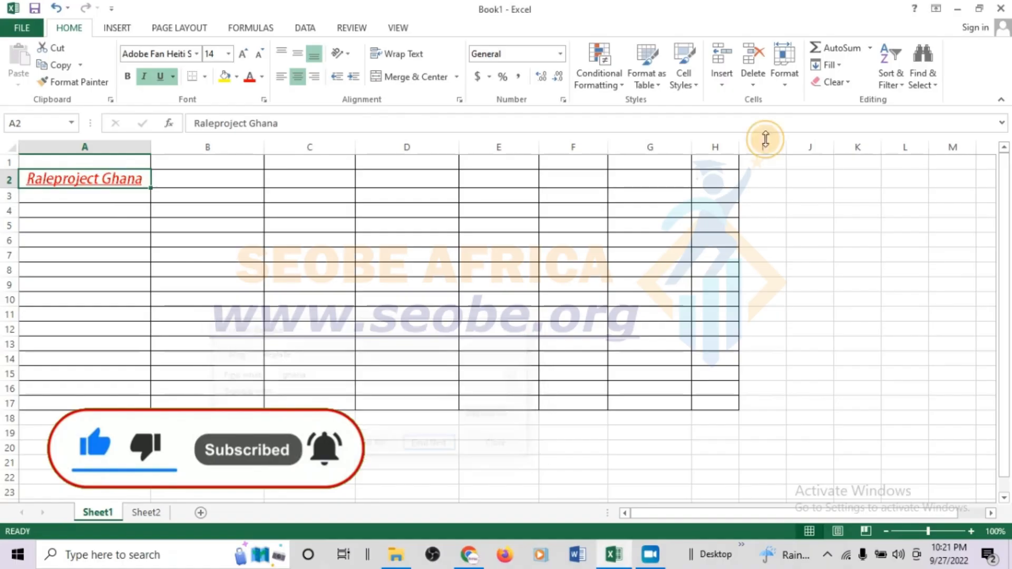
Replace "ghana" with "Nigeria" in cell A2 using Find and Replace.
left_click(923, 56)
left_click(916, 119)
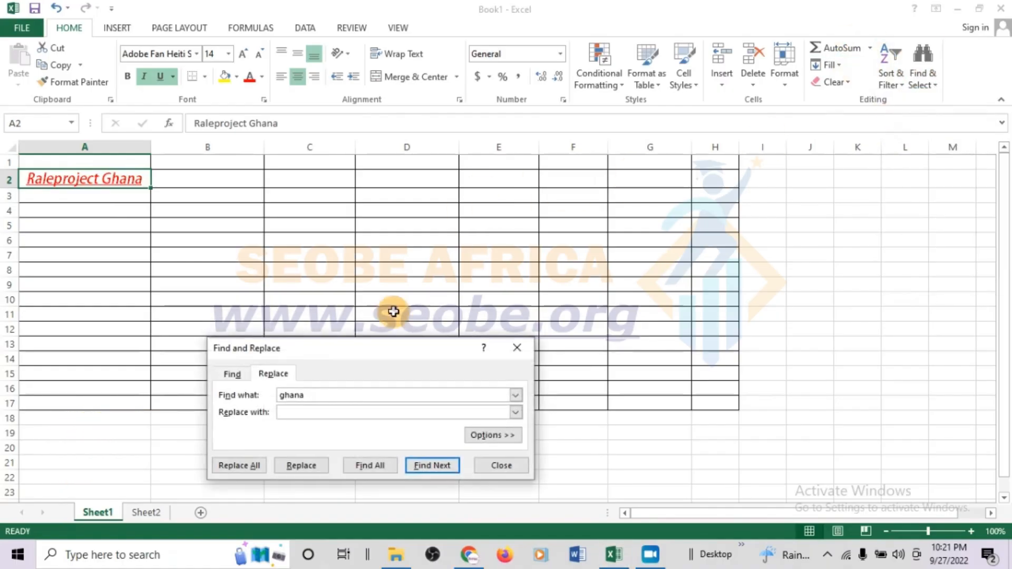
left_click(304, 414)
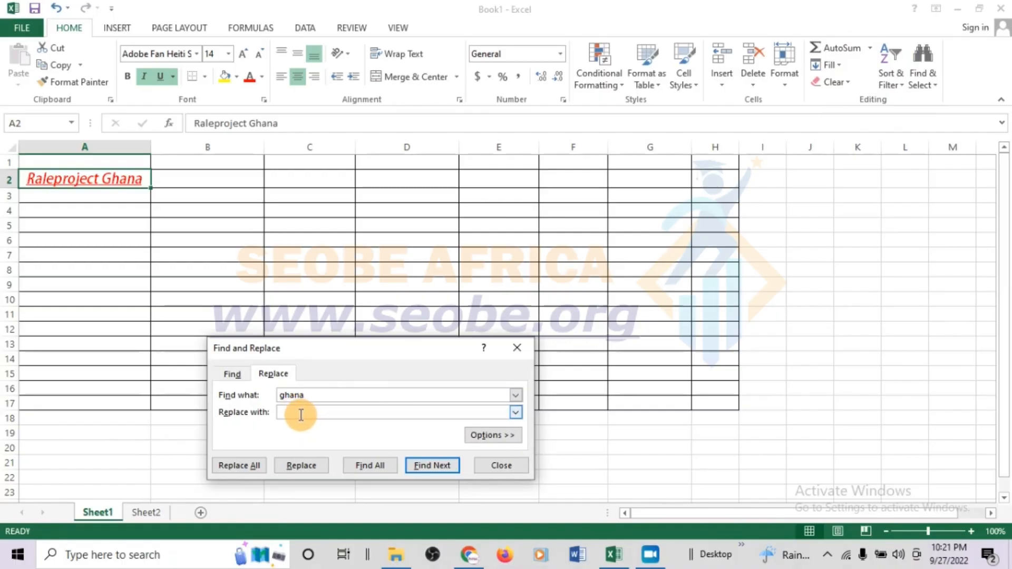
left_click(301, 415)
left_click(300, 411)
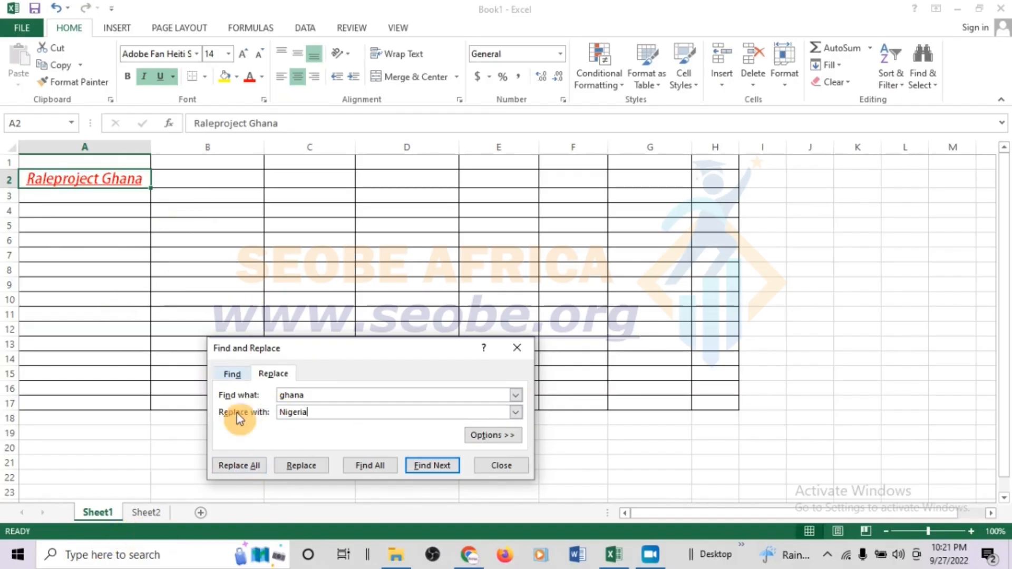
left_click(312, 469)
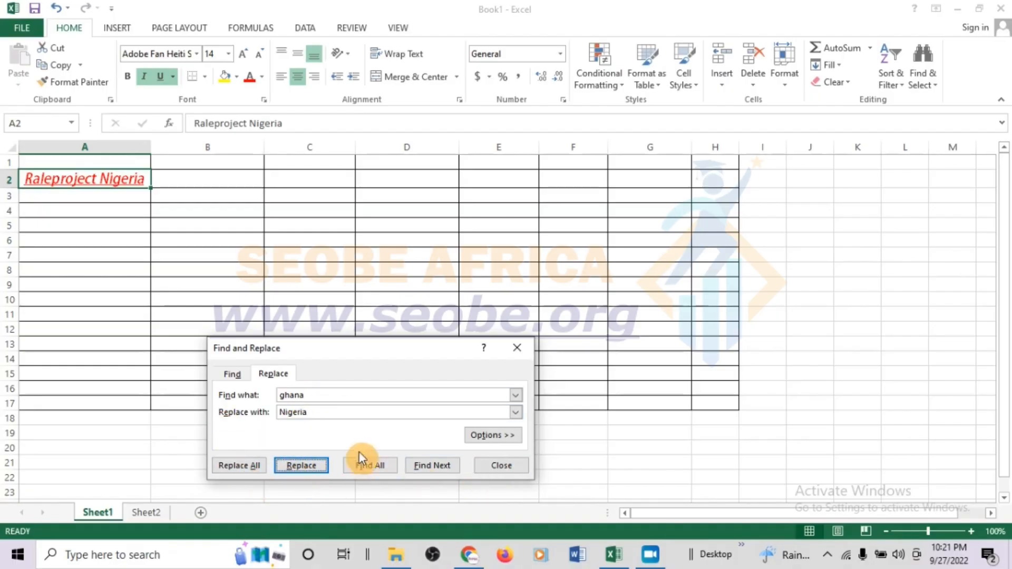
Close Find and Replace and highlight the word "Nigeria" inside cell A2 to review the replacement.
left_click(498, 466)
double_click(100, 180)
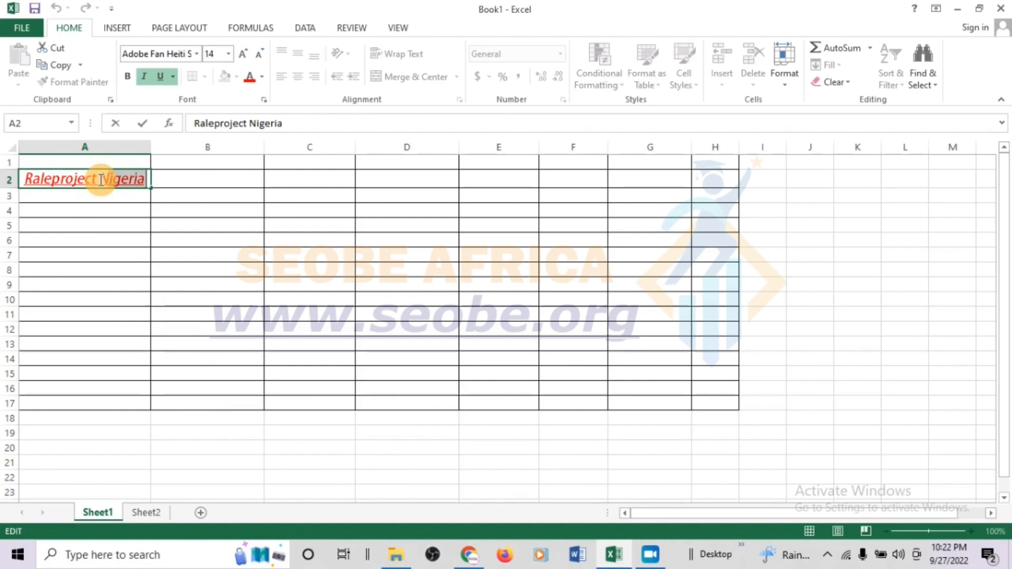
left_click(101, 180)
left_click_drag(99, 179, 157, 175)
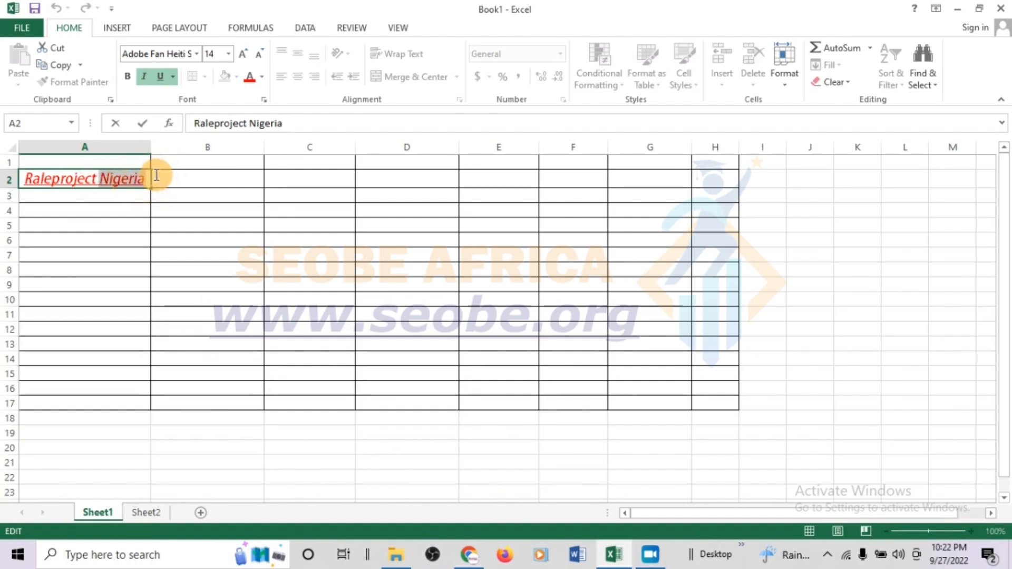
left_click(102, 179)
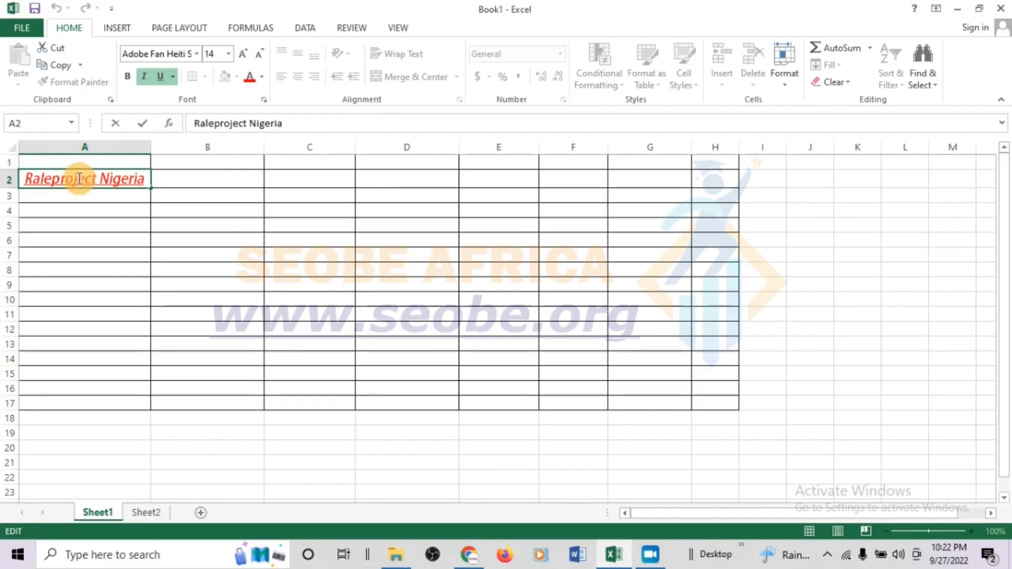
left_click(244, 192)
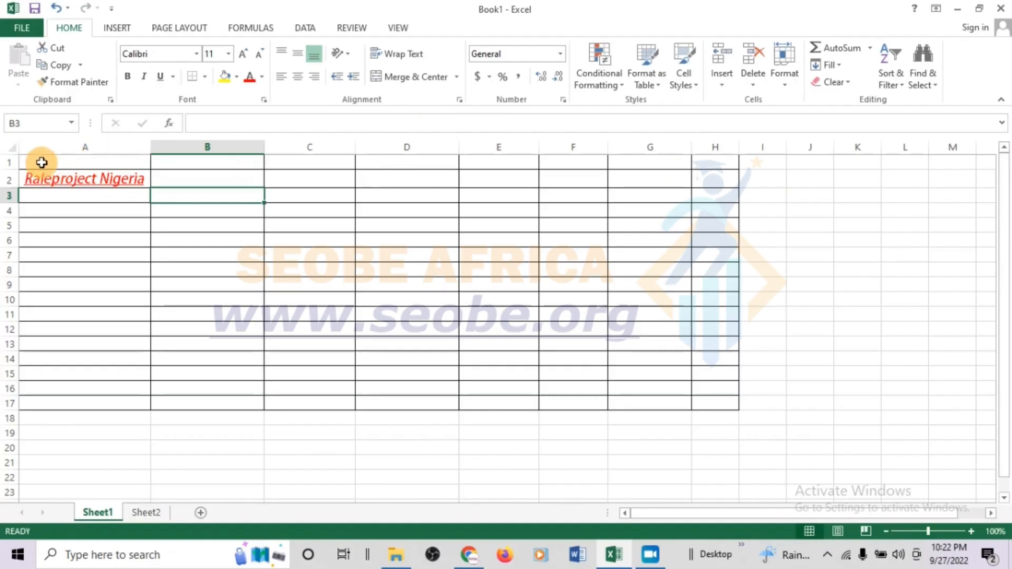
Remove all borders from the range A1:H1 with No Border.
left_click_drag(41, 162, 727, 163)
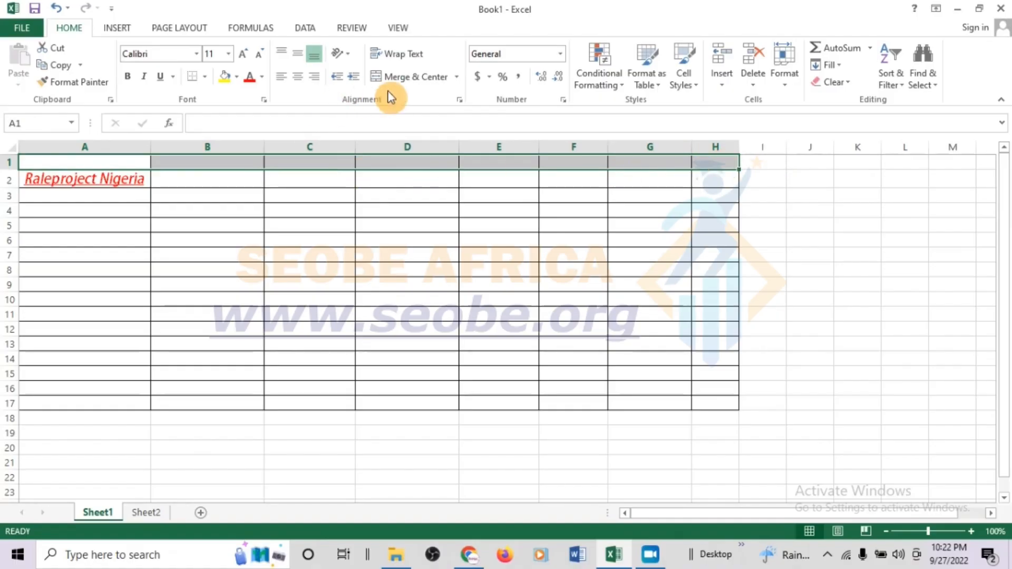
left_click(456, 77)
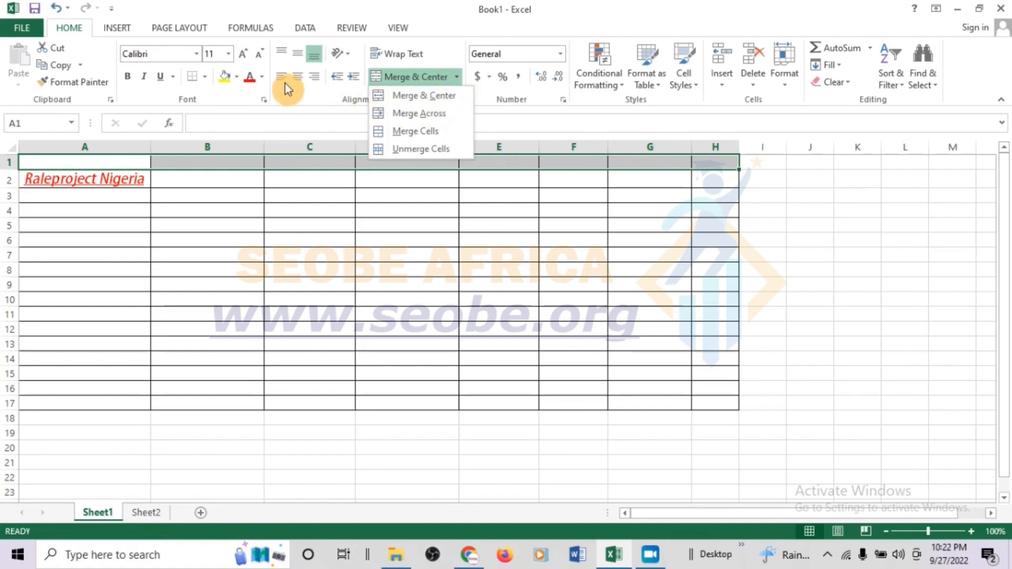
left_click(196, 74)
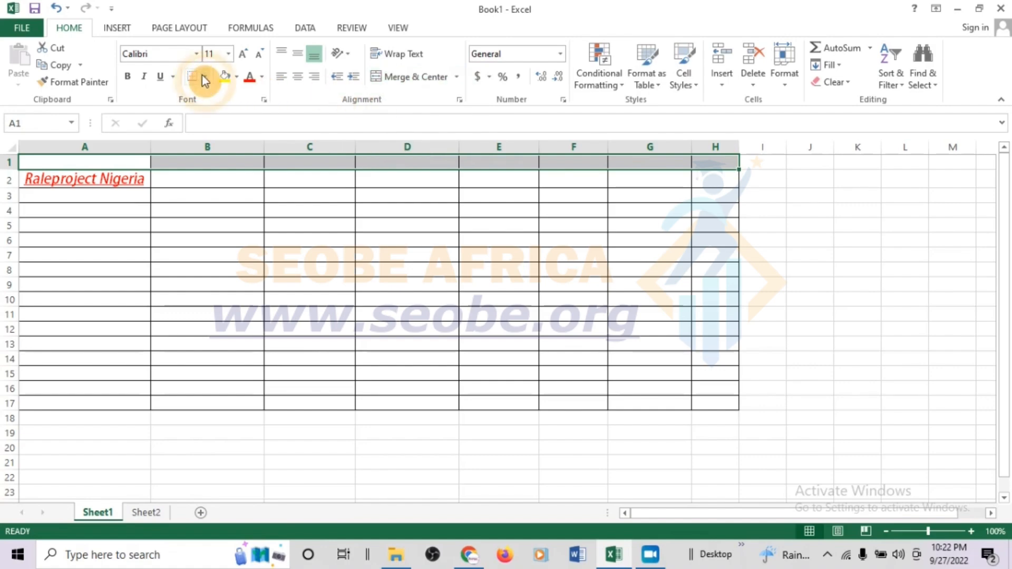
left_click(206, 80)
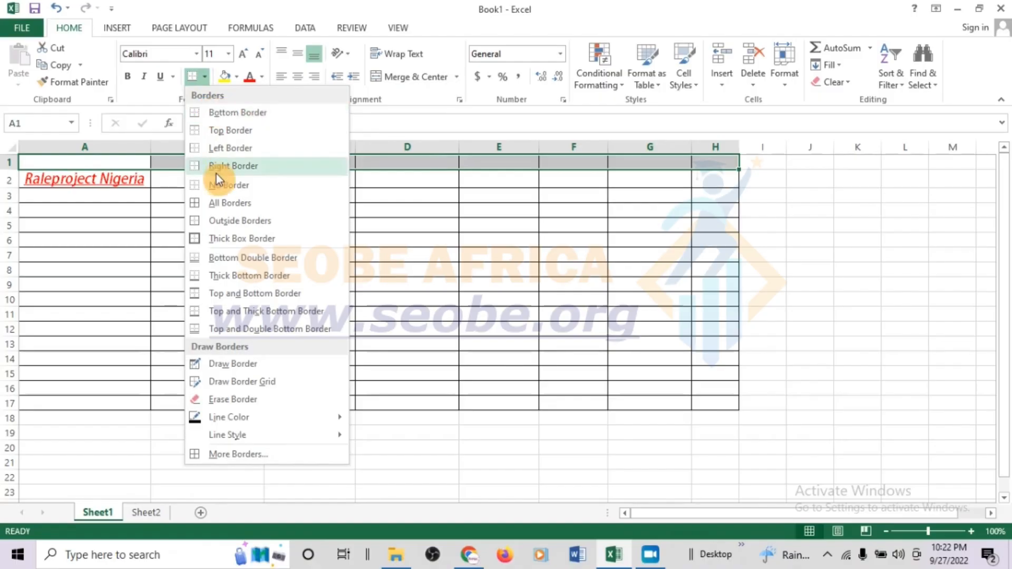
left_click(201, 189)
left_click(299, 182)
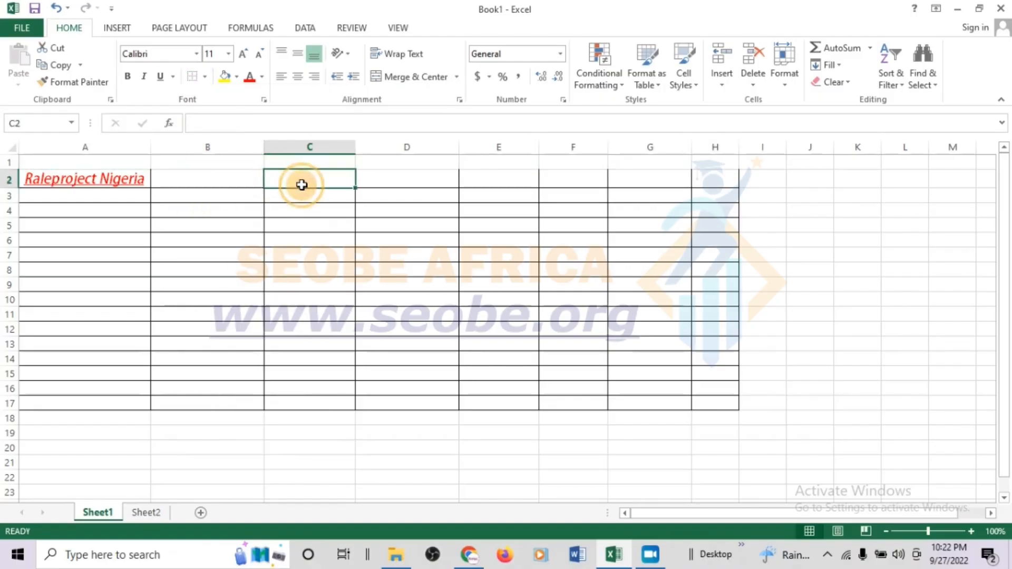
Merge and center cells A1 through H1 into one cell.
left_click(64, 149)
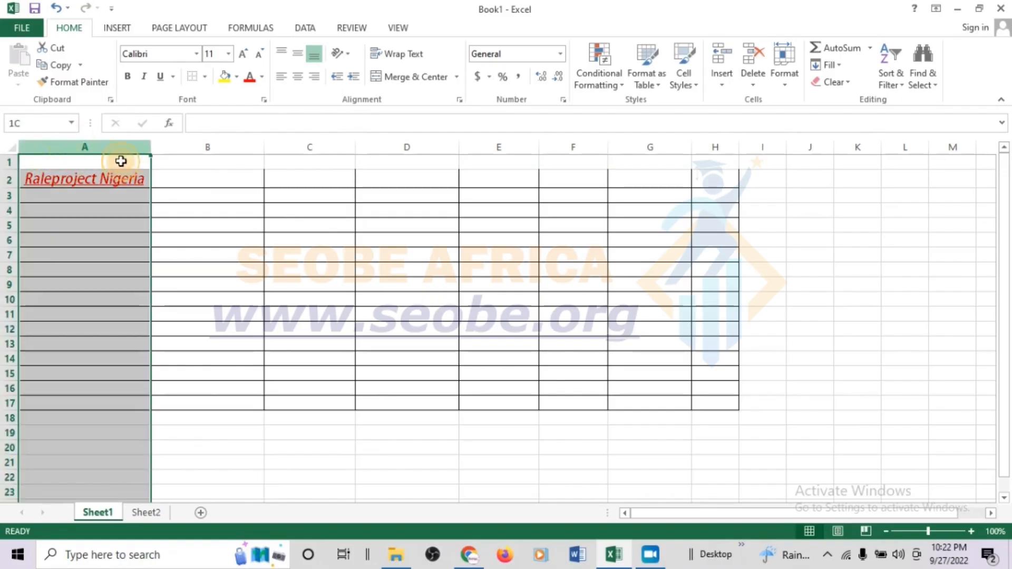
left_click(206, 194)
left_click_drag(93, 161, 717, 159)
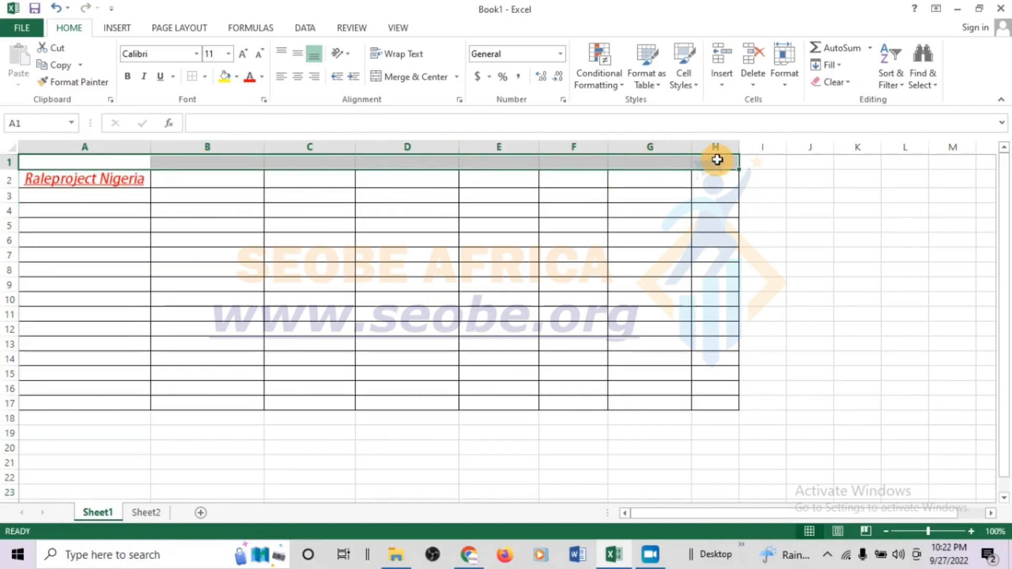
left_click(410, 81)
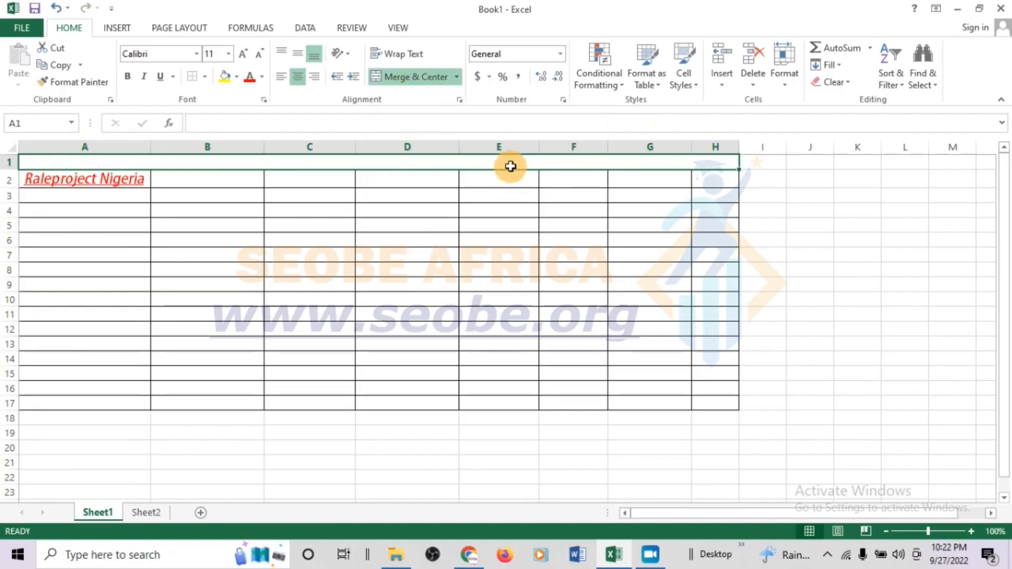
left_click(495, 416)
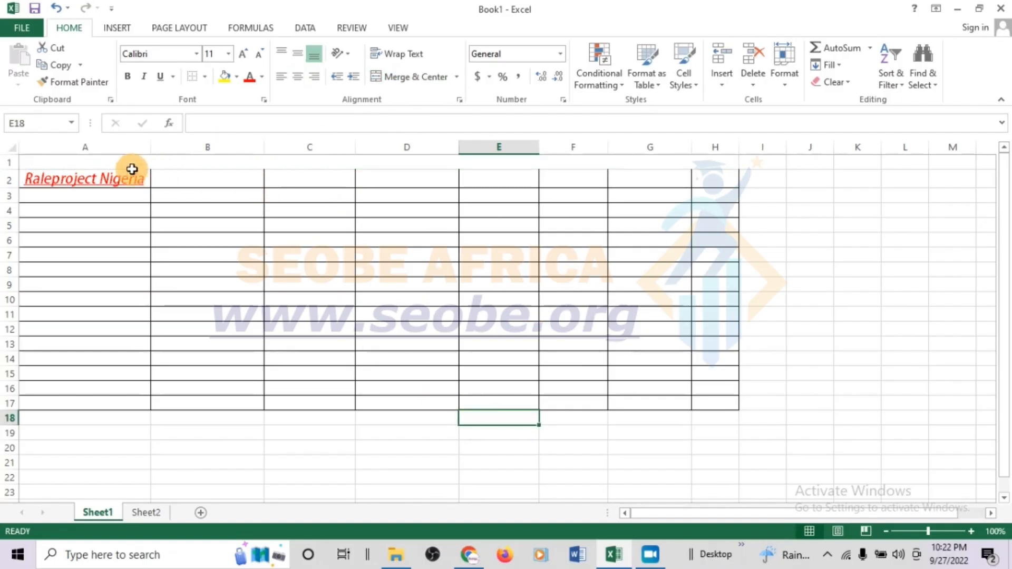
left_click(27, 176)
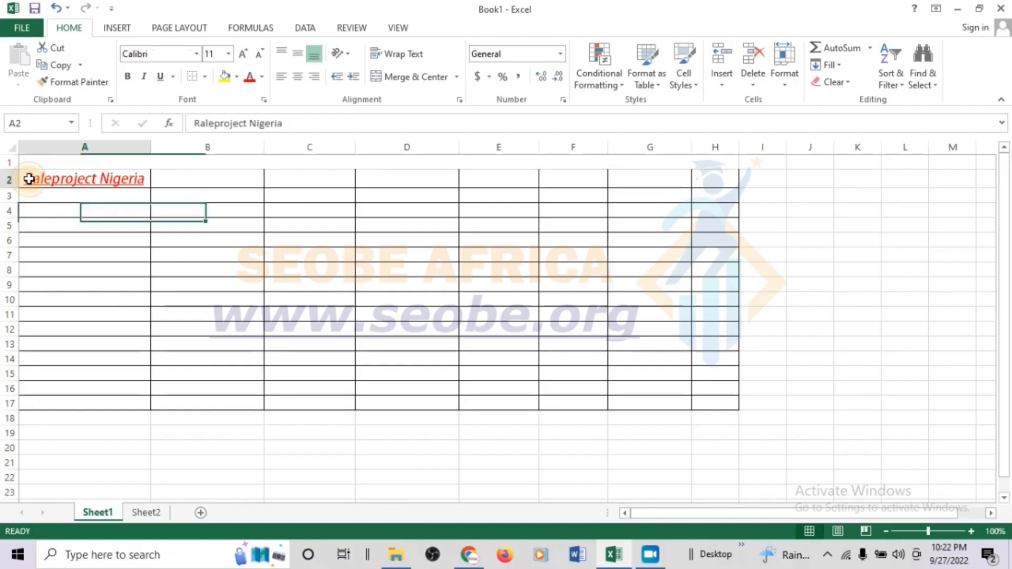
left_click_drag(27, 176, 720, 178)
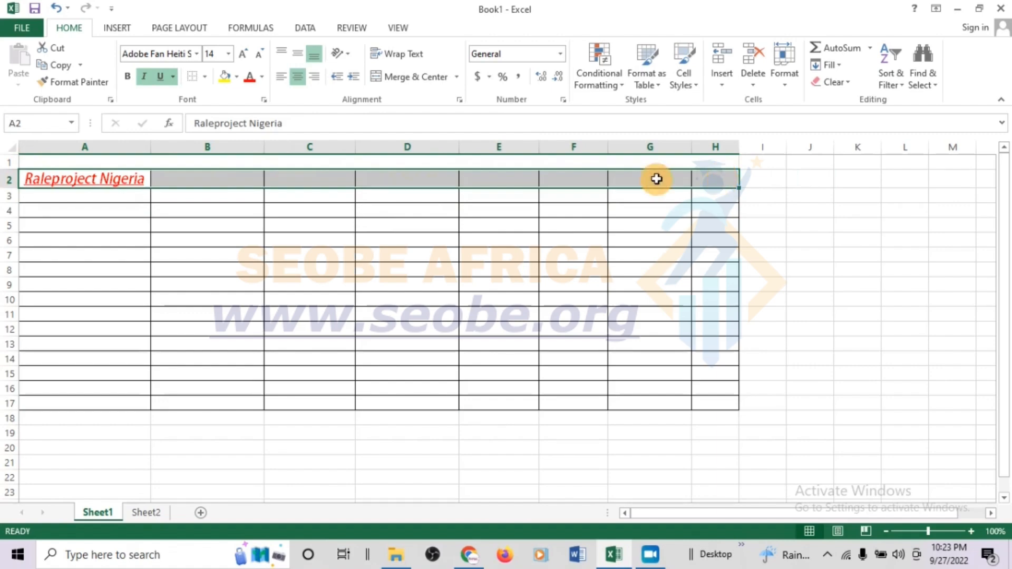
left_click(154, 200)
Insert an entire new row above the merged cell in row 1.
left_click(140, 158)
right_click(141, 163)
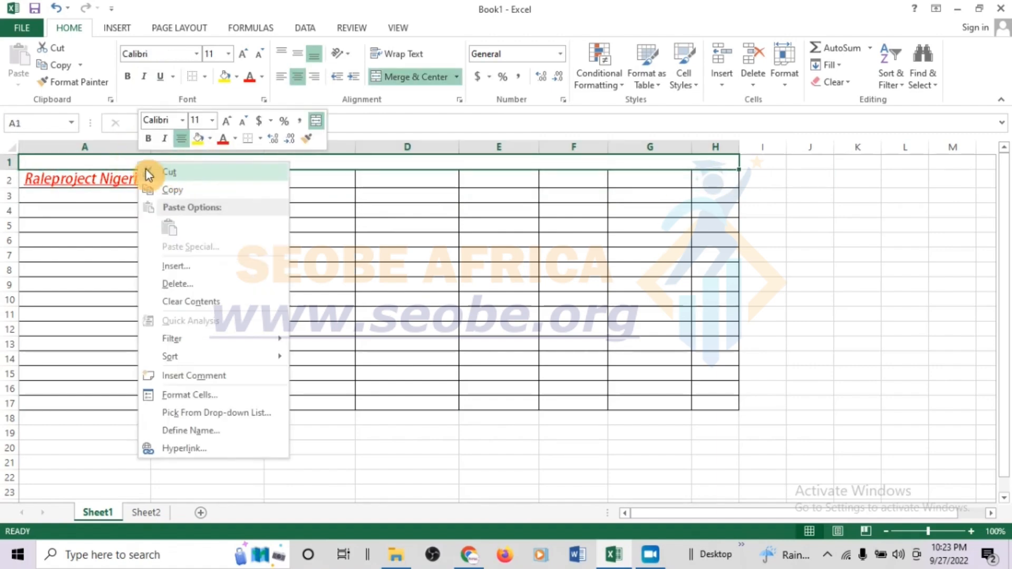
left_click(106, 163)
right_click(107, 158)
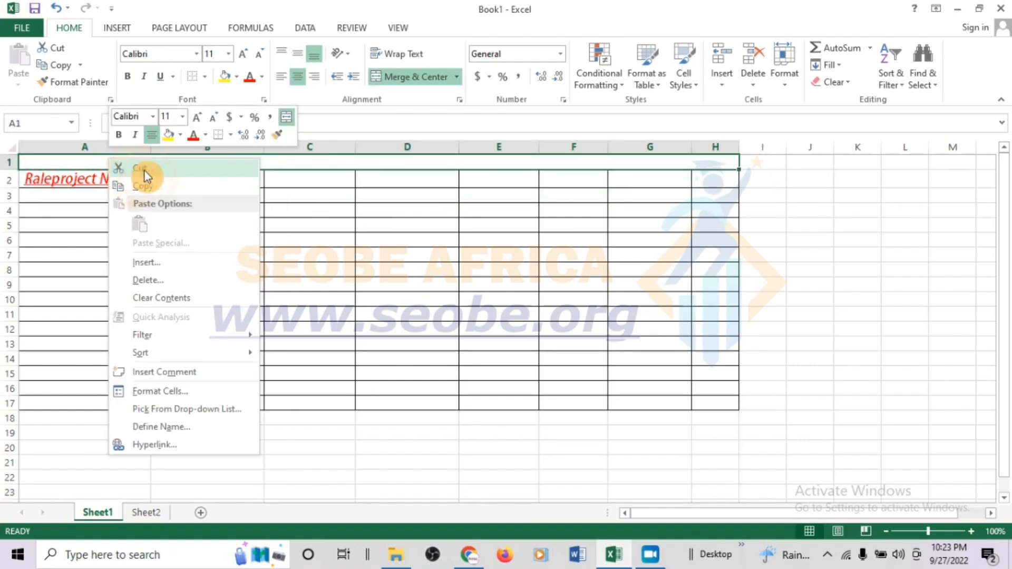
left_click(56, 161)
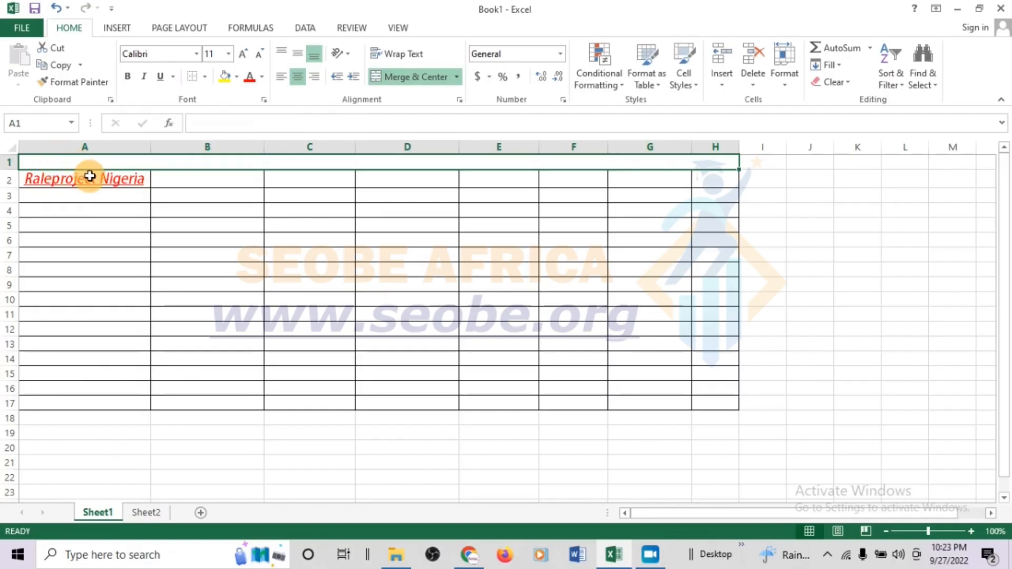
right_click(99, 160)
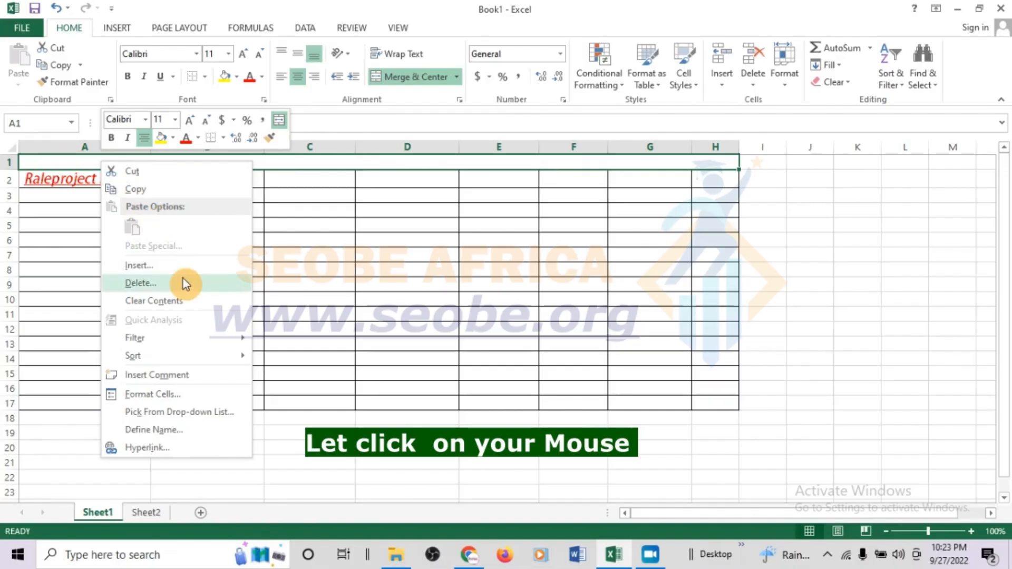
left_click(156, 267)
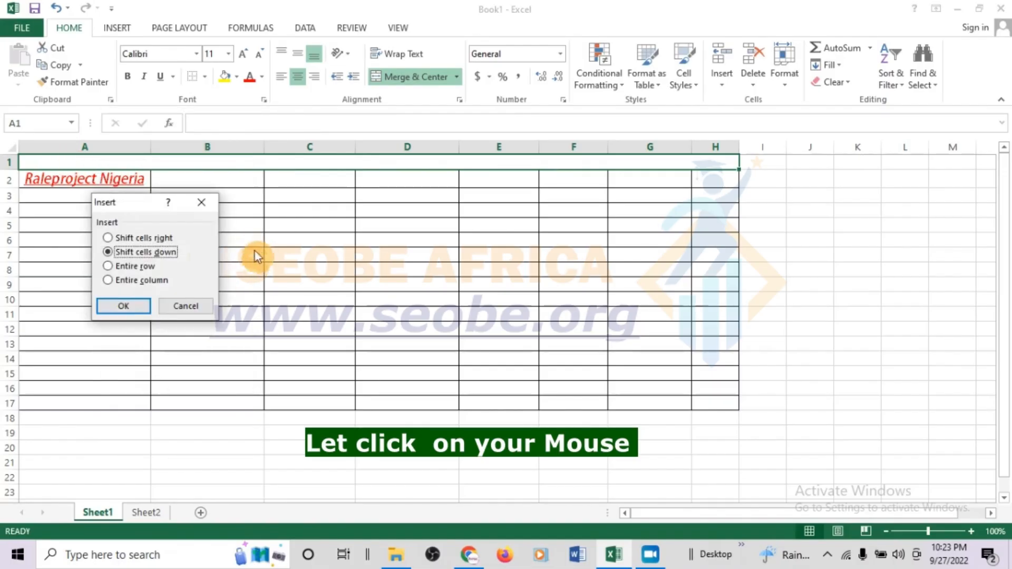
left_click(131, 267)
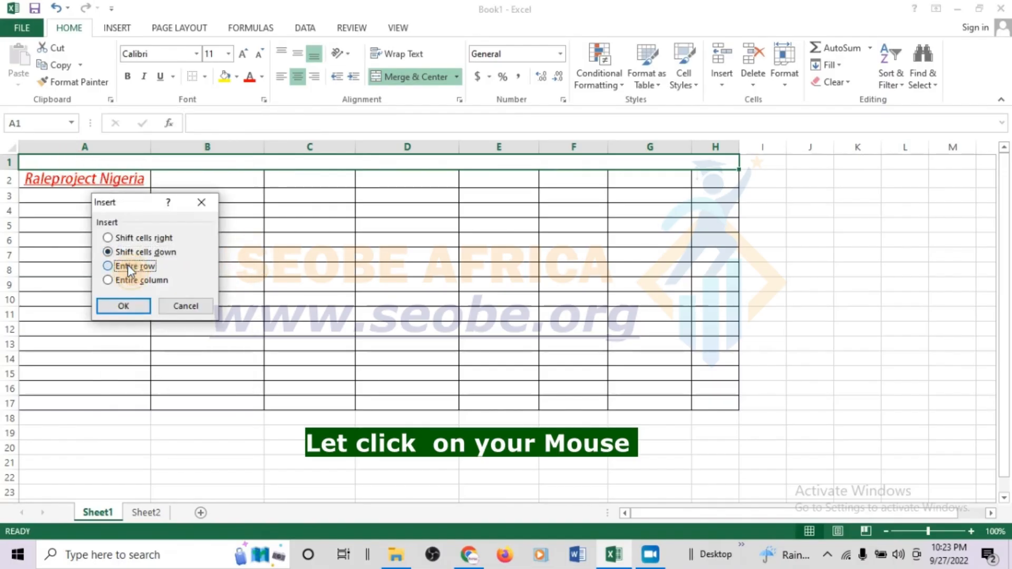
left_click(133, 304)
left_click(309, 209)
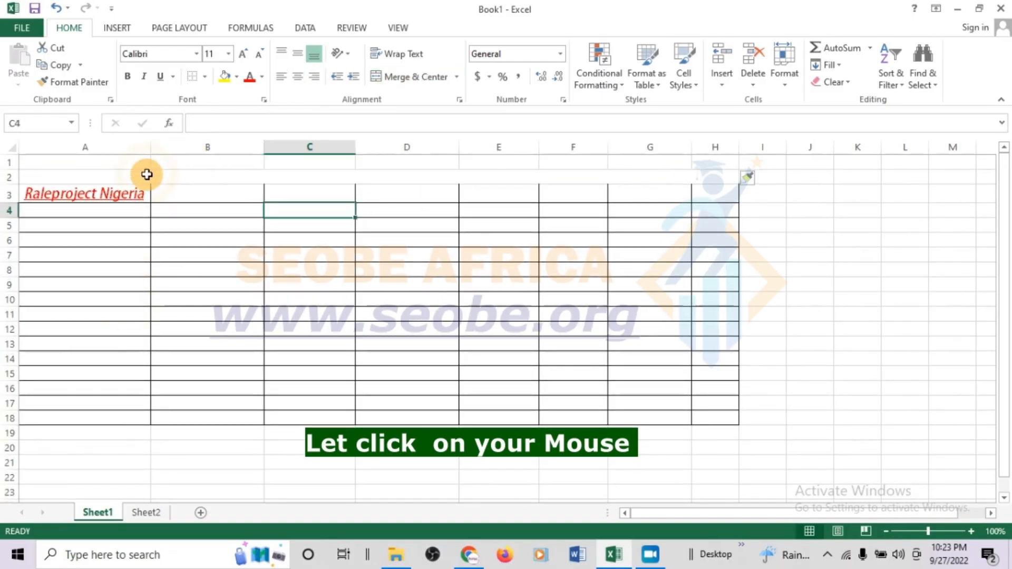
Insert another entire row above the merged cell in row 2.
right_click(125, 176)
left_click(190, 288)
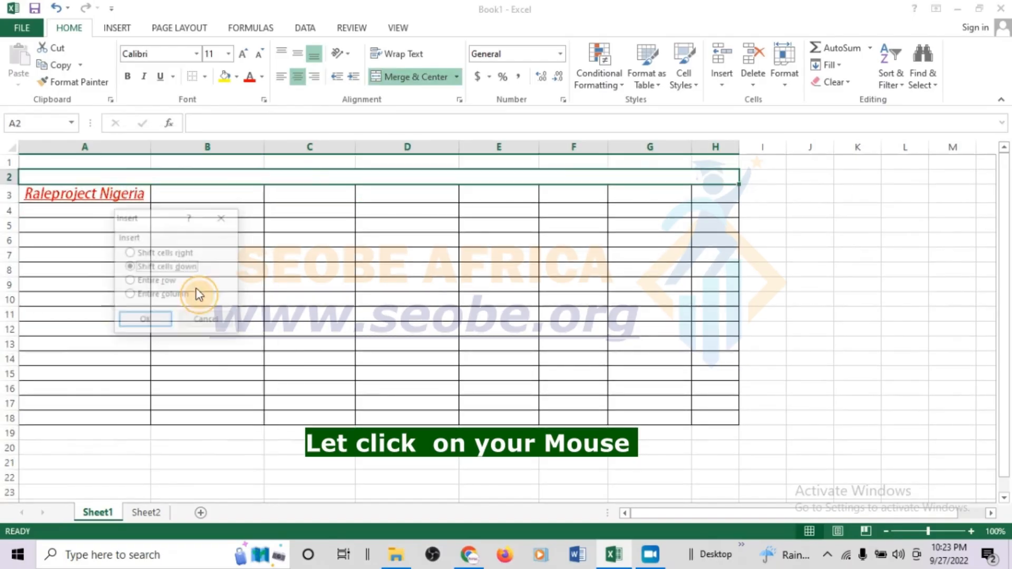
left_click(163, 280)
left_click(147, 319)
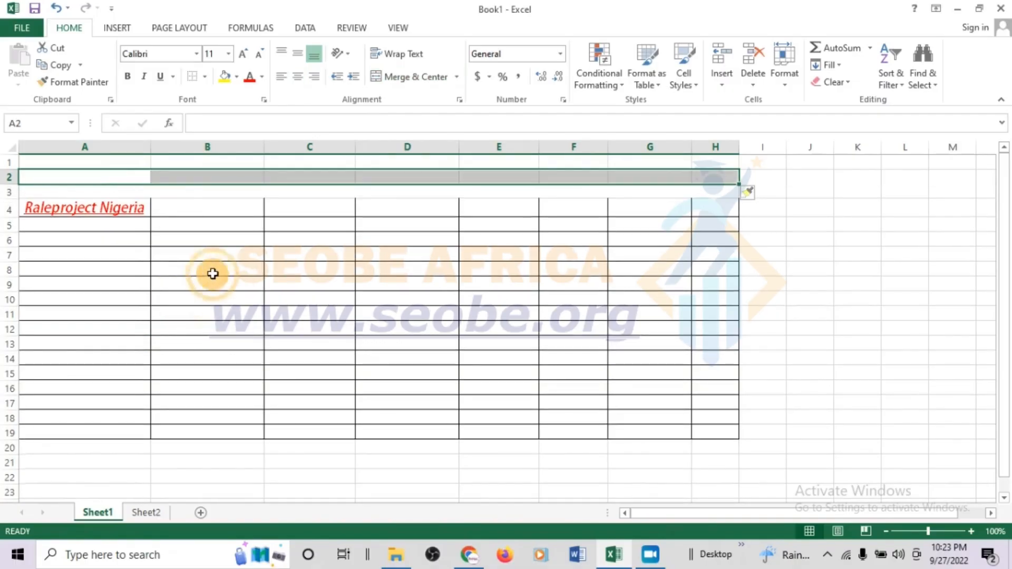
left_click(276, 284)
Merge and center the range A1:H2 into one cell.
left_click_drag(36, 162, 723, 176)
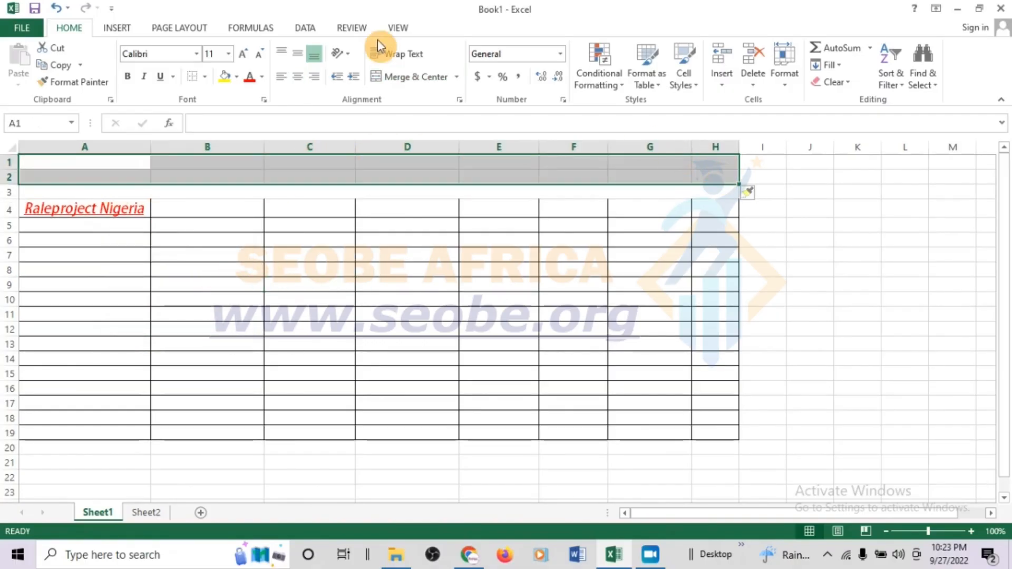
left_click(415, 80)
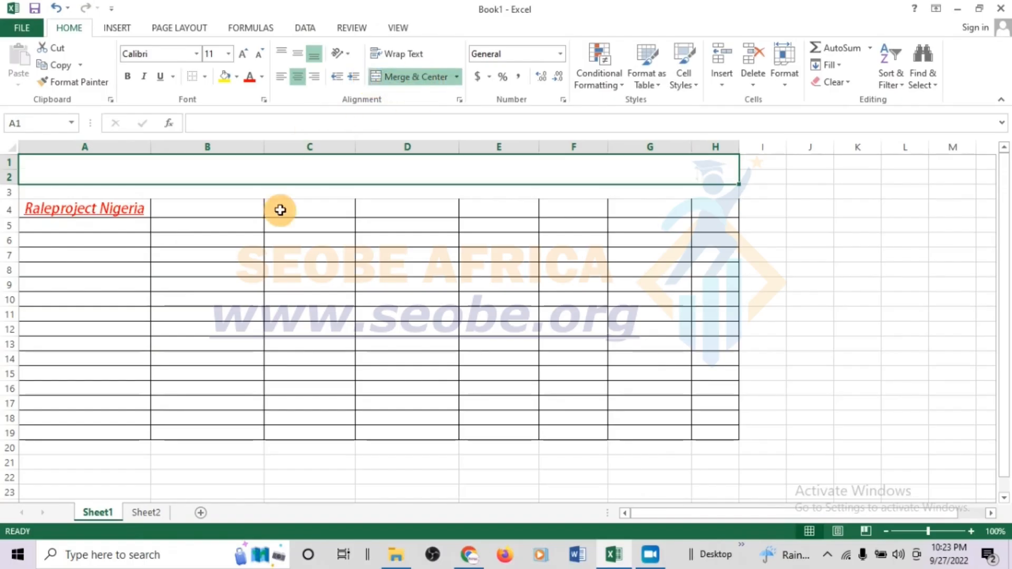
left_click(306, 270)
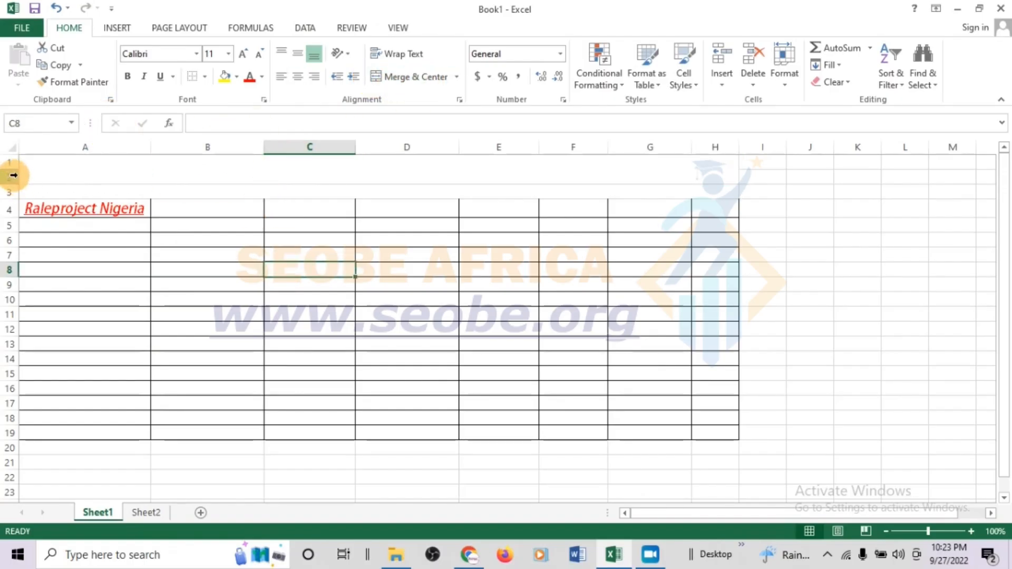
Clear the existing merges within A1:H3, and merge and center the whole range into one heading cell.
left_click_drag(21, 178, 665, 188)
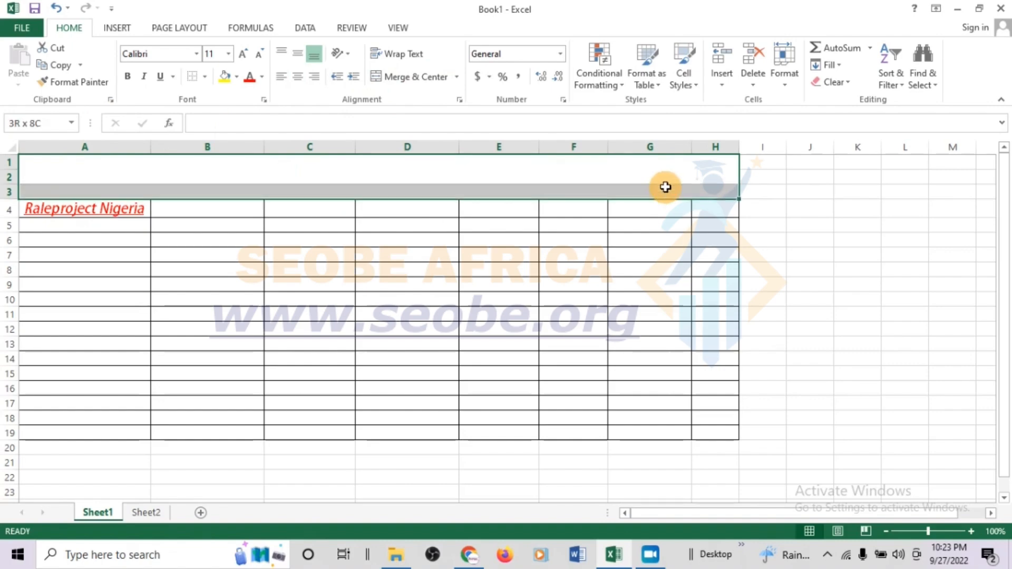
left_click(409, 76)
left_click(400, 270)
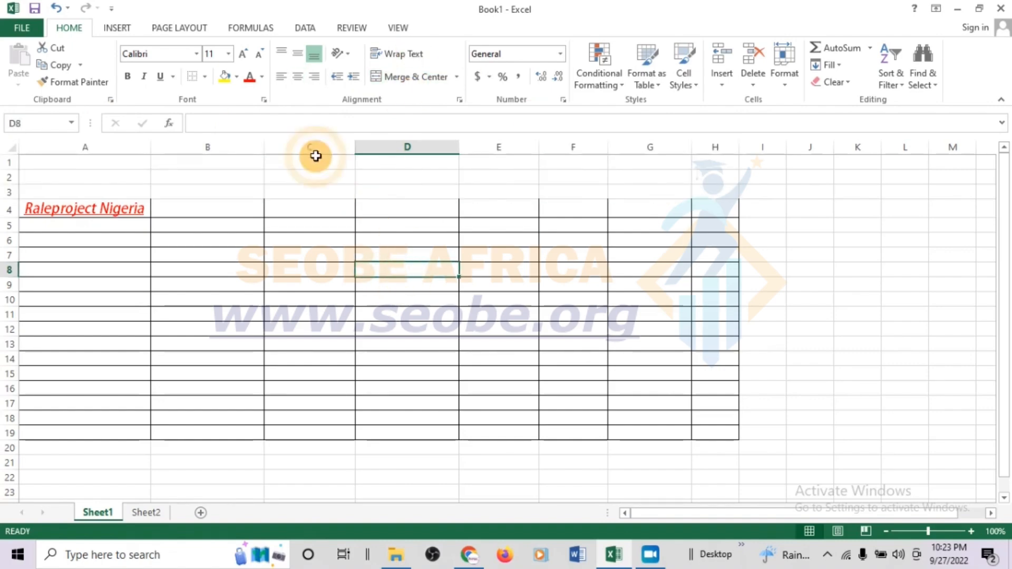
left_click(80, 173)
left_click_drag(80, 173, 722, 195)
left_click(409, 78)
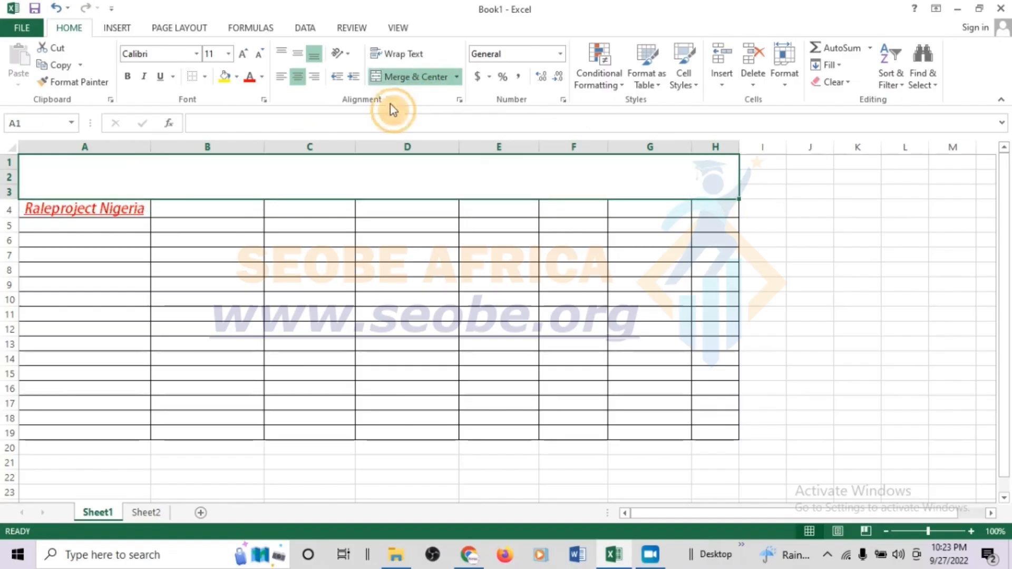
left_click(312, 258)
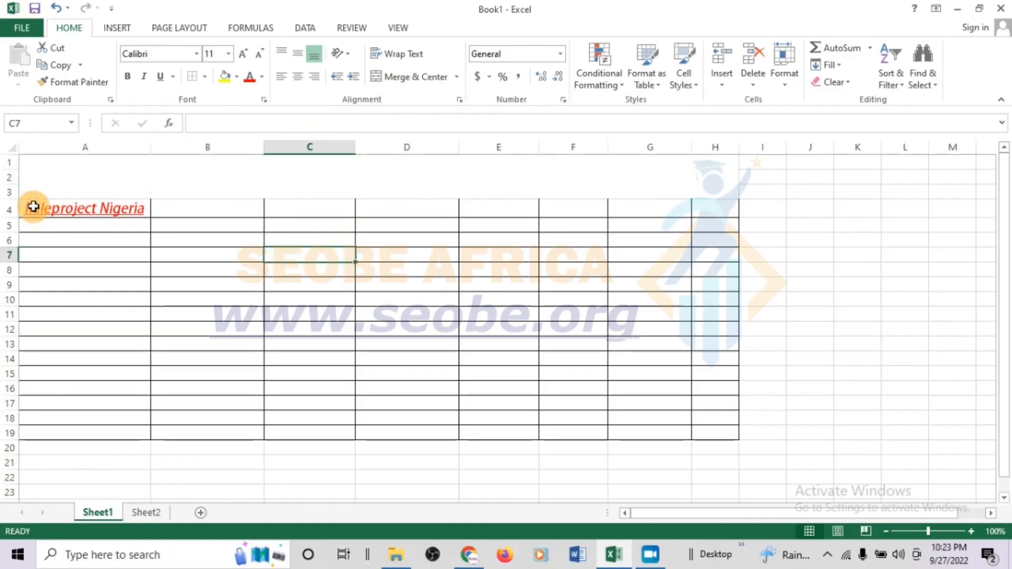
Apply All Borders to the range A4:H4 and select the merged heading cell above it.
left_click_drag(34, 207, 738, 207)
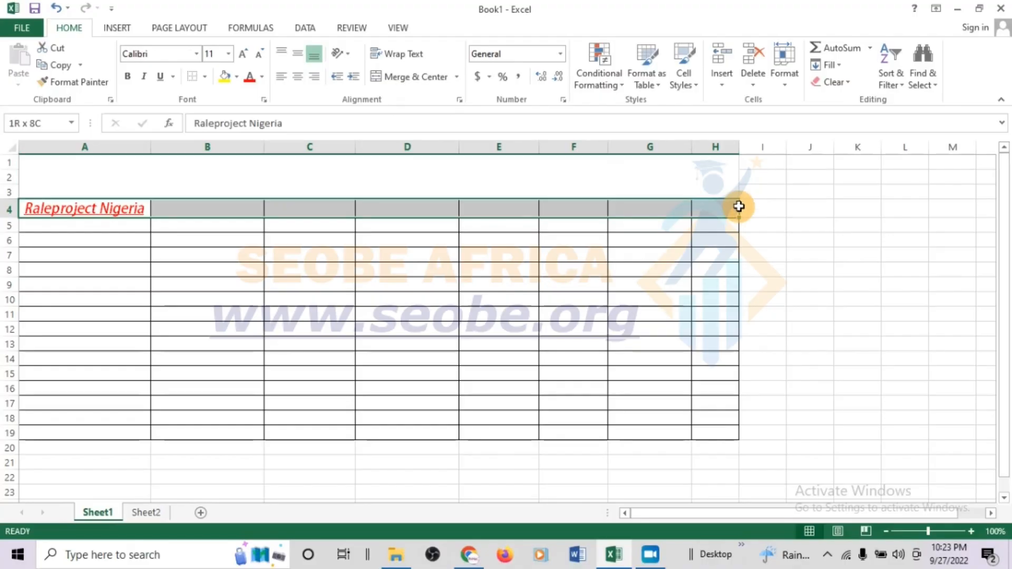
left_click(205, 77)
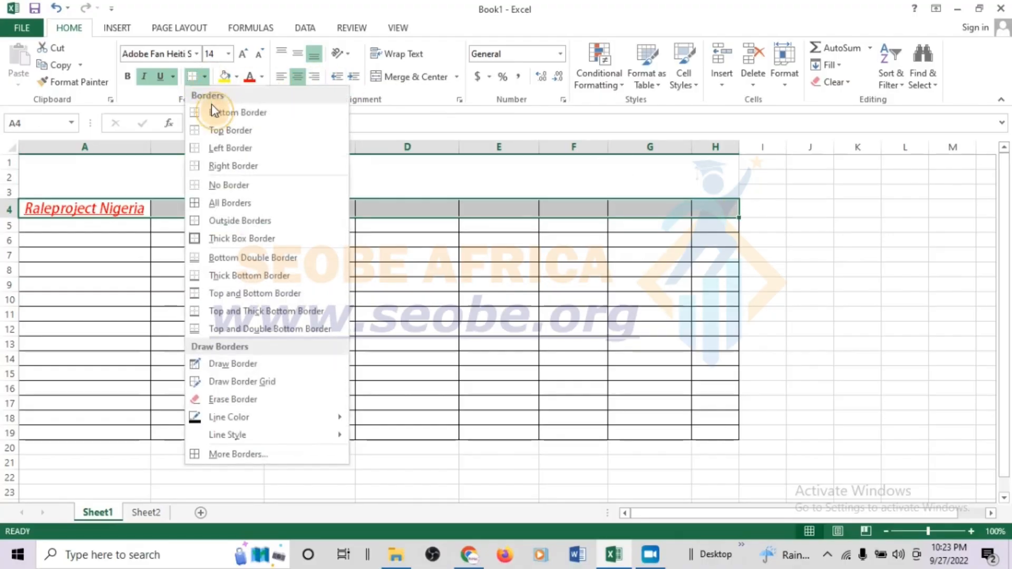
left_click(228, 210)
left_click(194, 223)
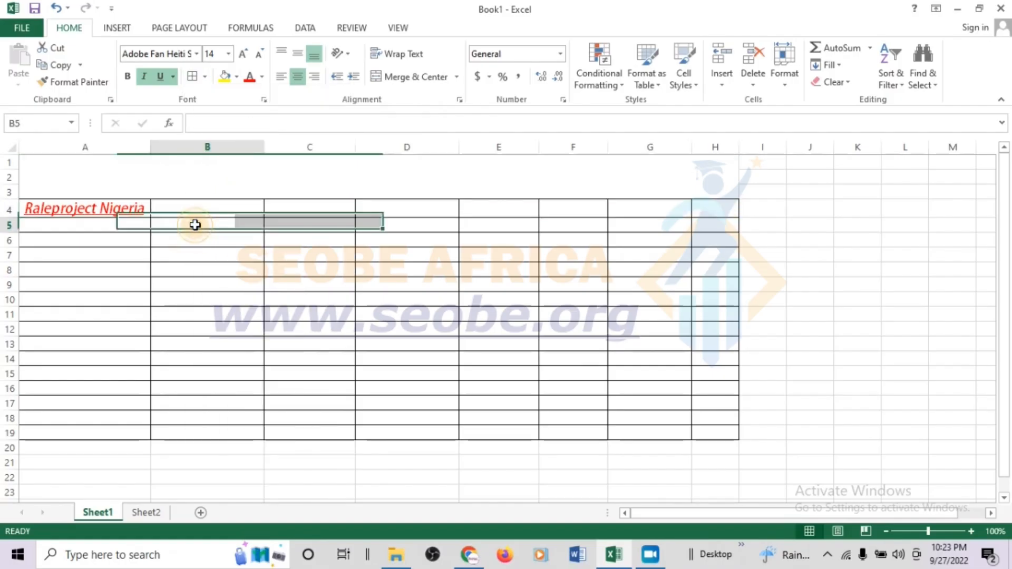
left_click(139, 180)
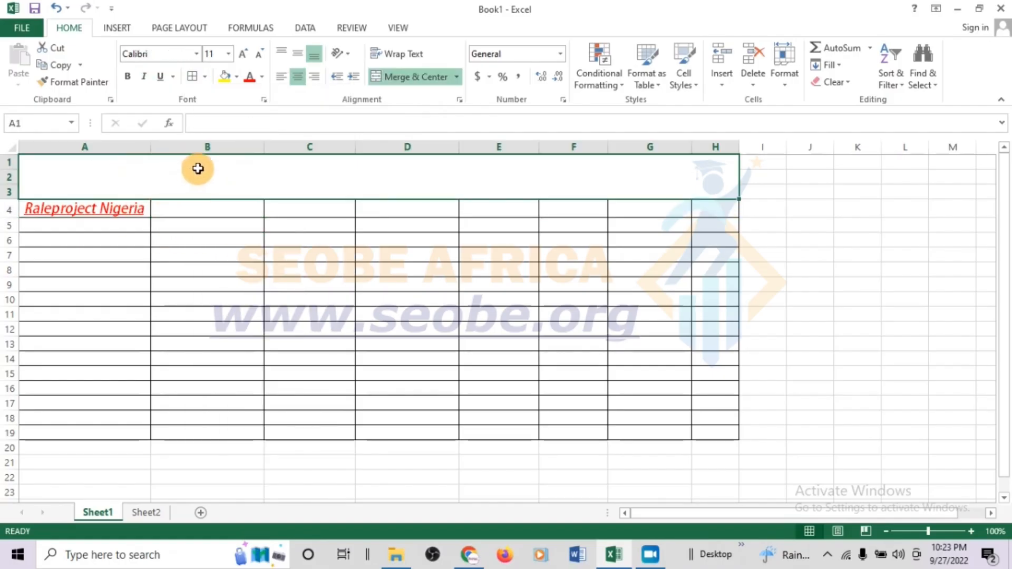
Enter the heading BE FUTURE READY in the merged cell A1:H3.
double_click(243, 168)
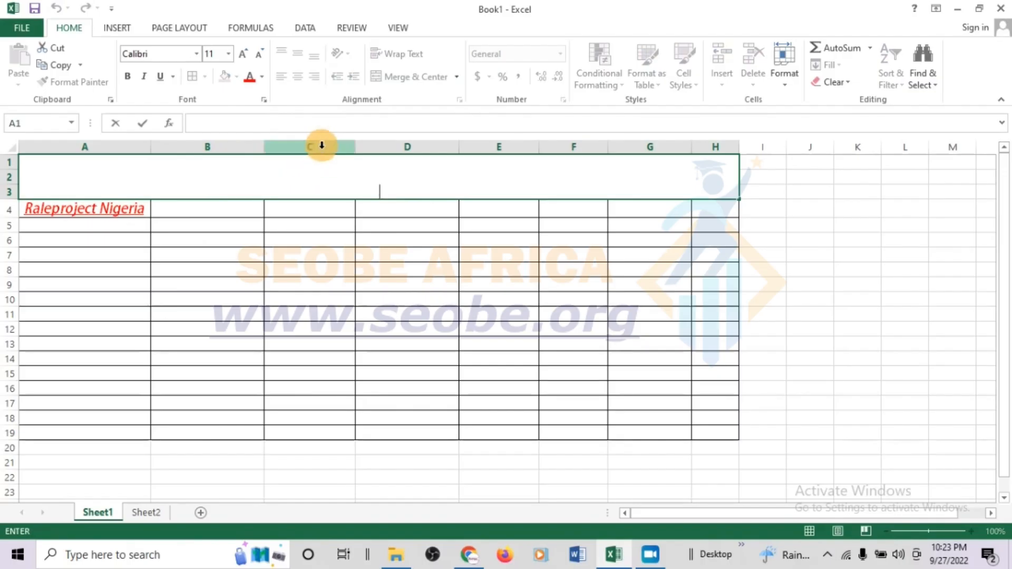
key("F2")
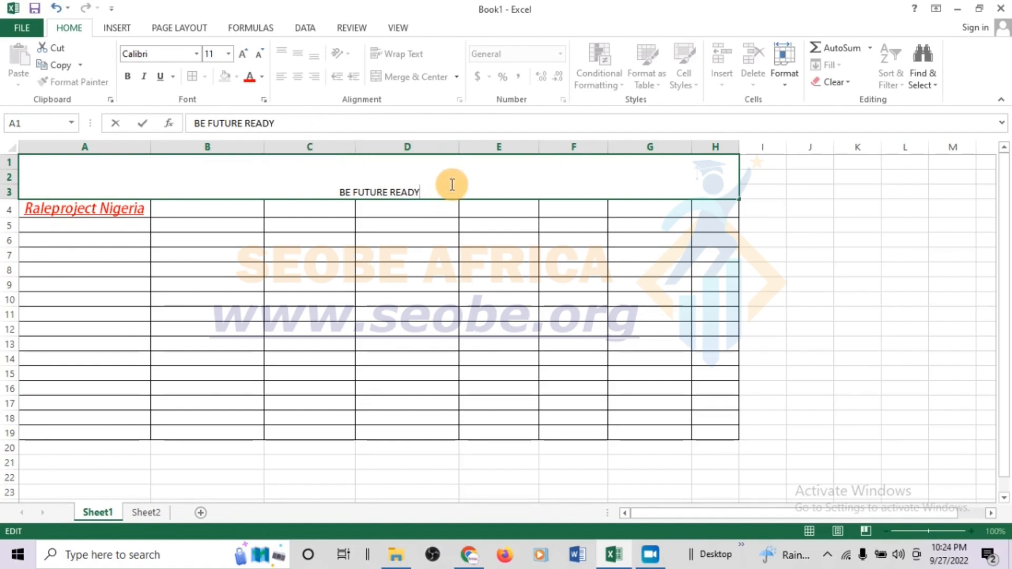
key("Return")
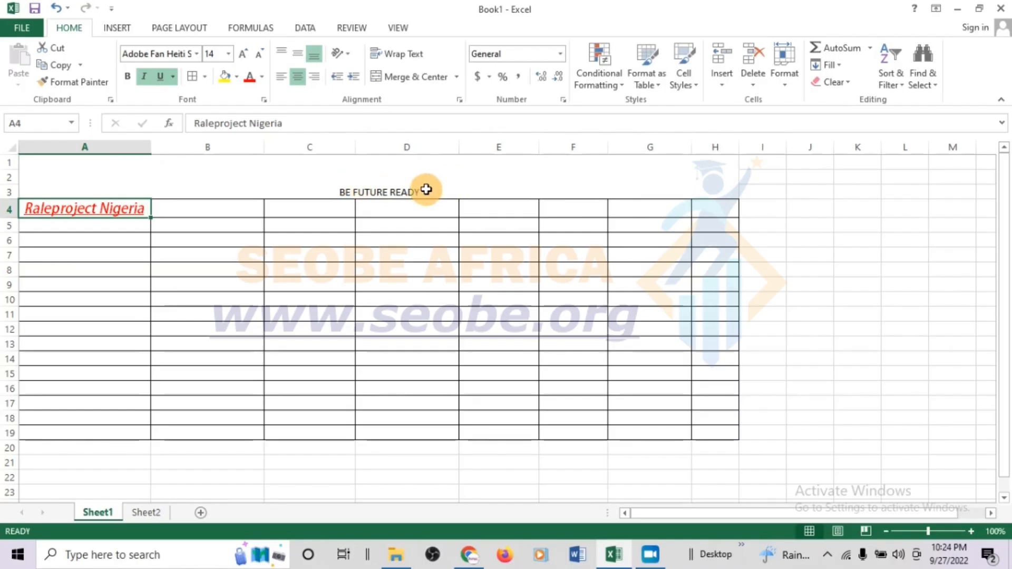
Set the font size of the BE FUTURE READY heading text to 20.
double_click(429, 190)
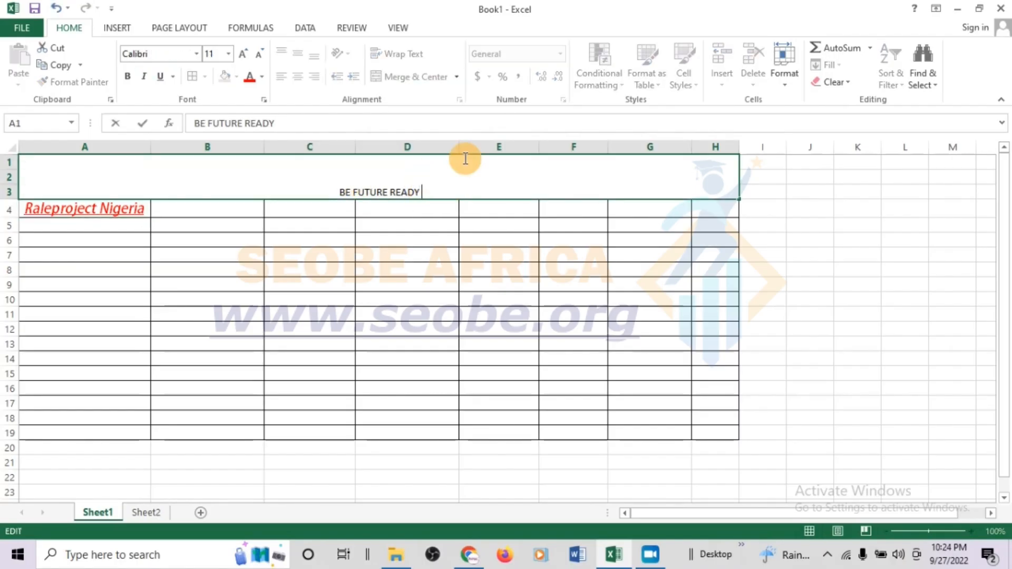
left_click_drag(453, 186, 267, 177)
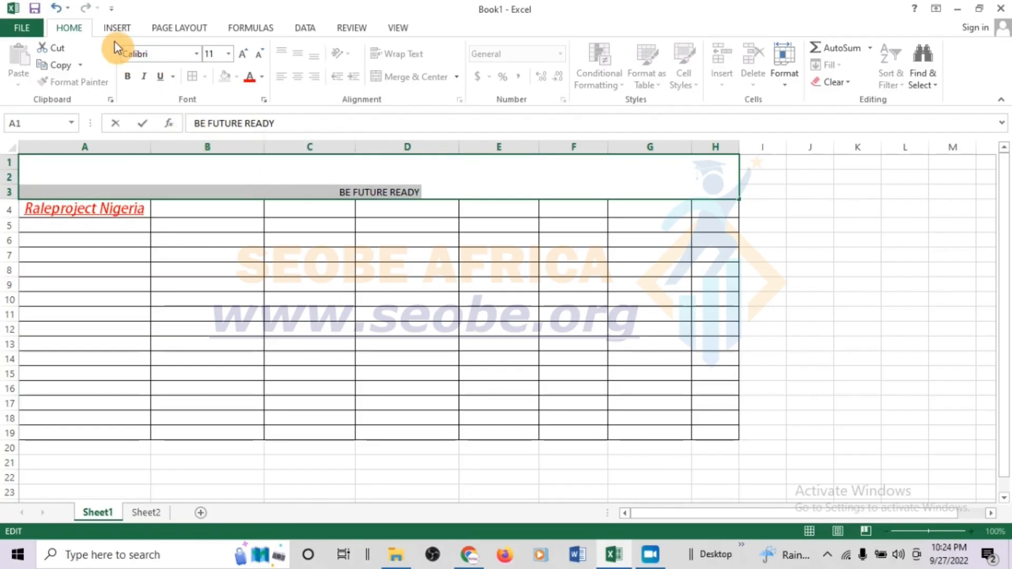
left_click(228, 54)
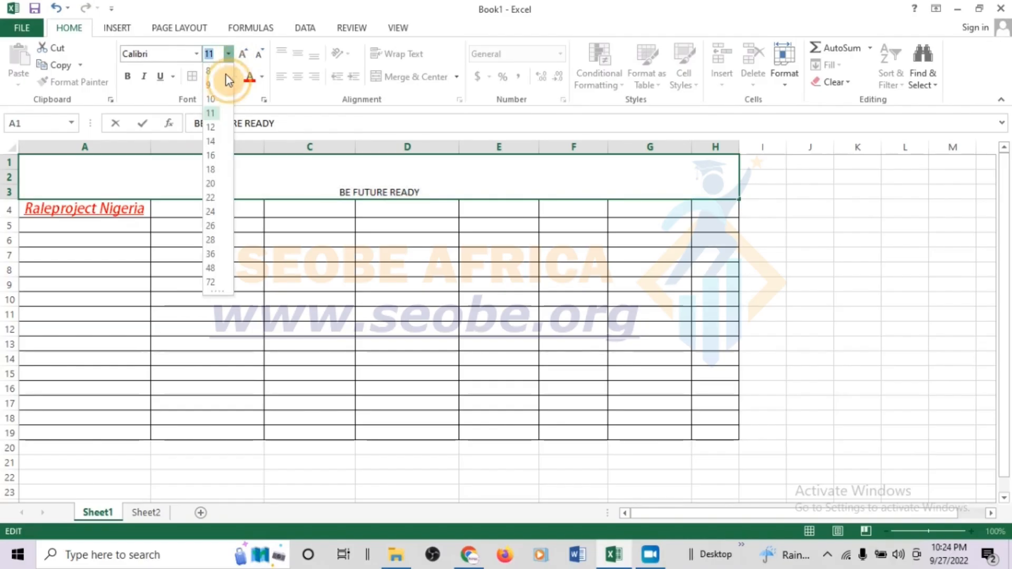
left_click(211, 183)
left_click(488, 196)
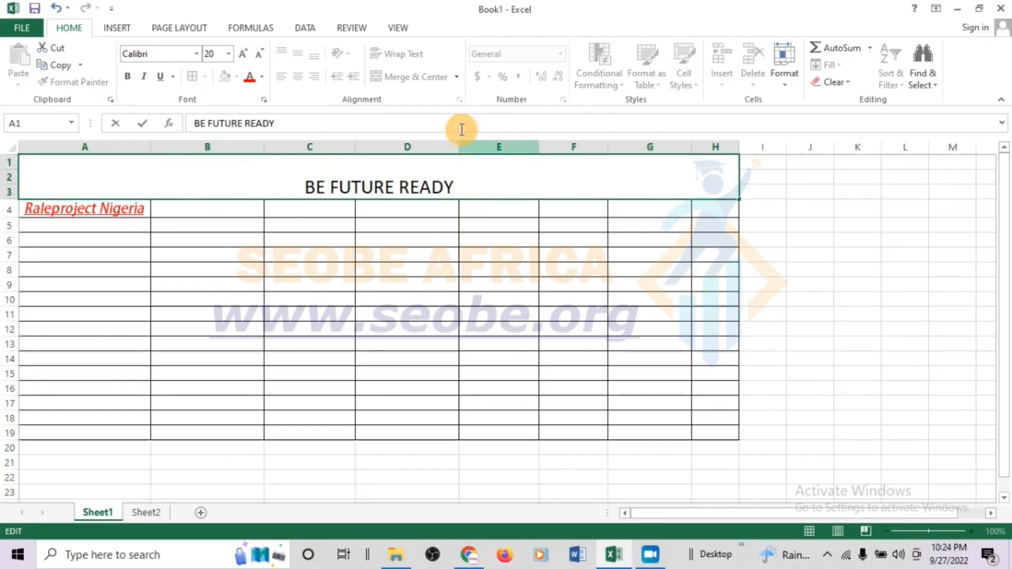
left_click(306, 258)
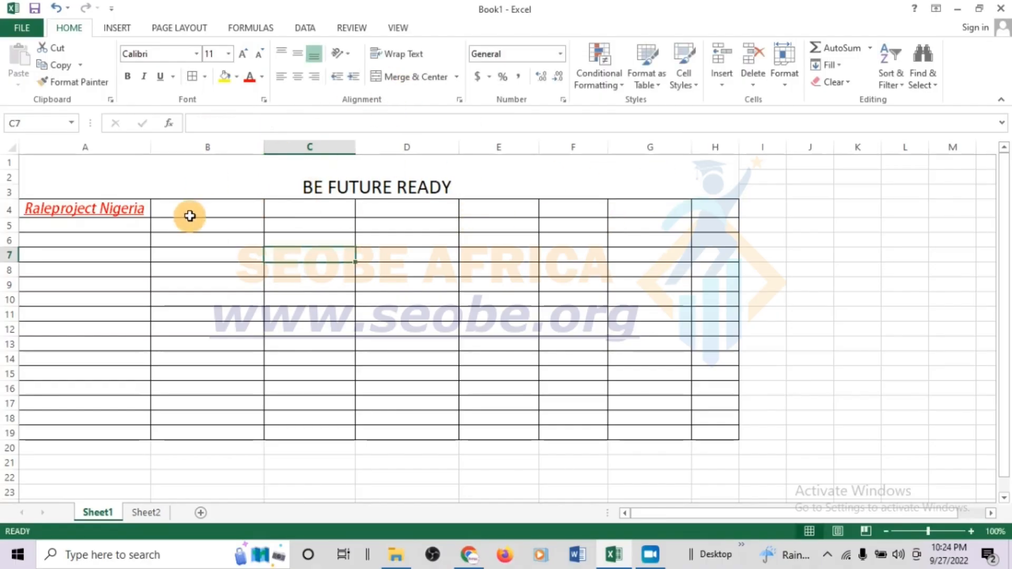
Narrow column A until the text in A4 no longer fits, and apply Wrap Text to that cell.
left_click(124, 214)
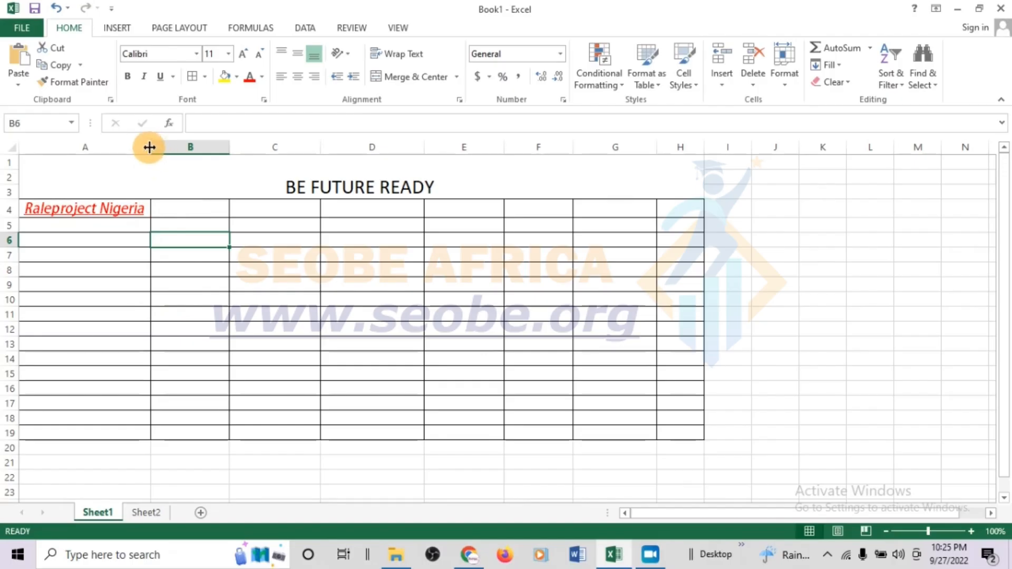
left_click_drag(149, 147, 98, 161)
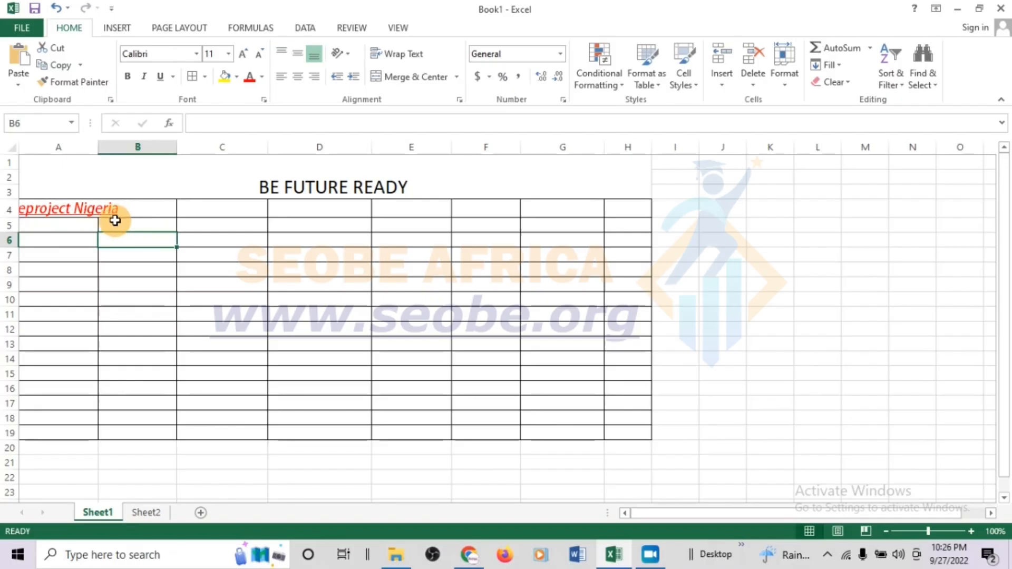
left_click(55, 208)
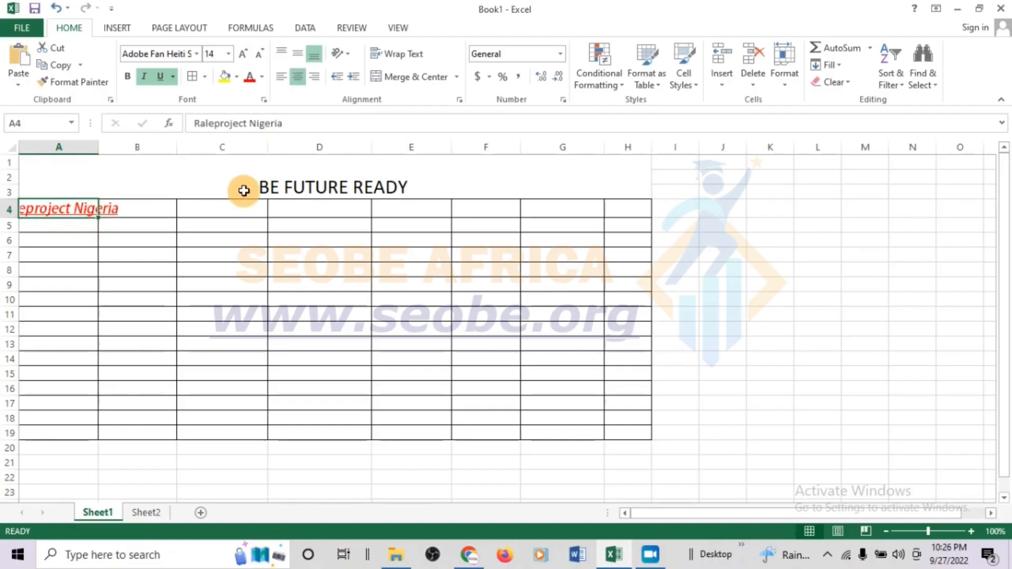
left_click(393, 59)
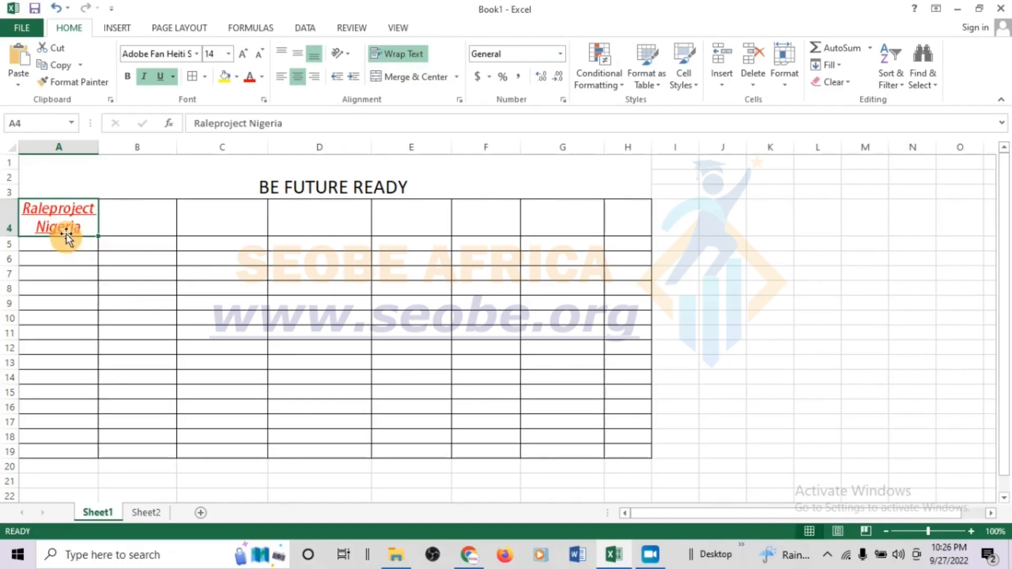
left_click(95, 285)
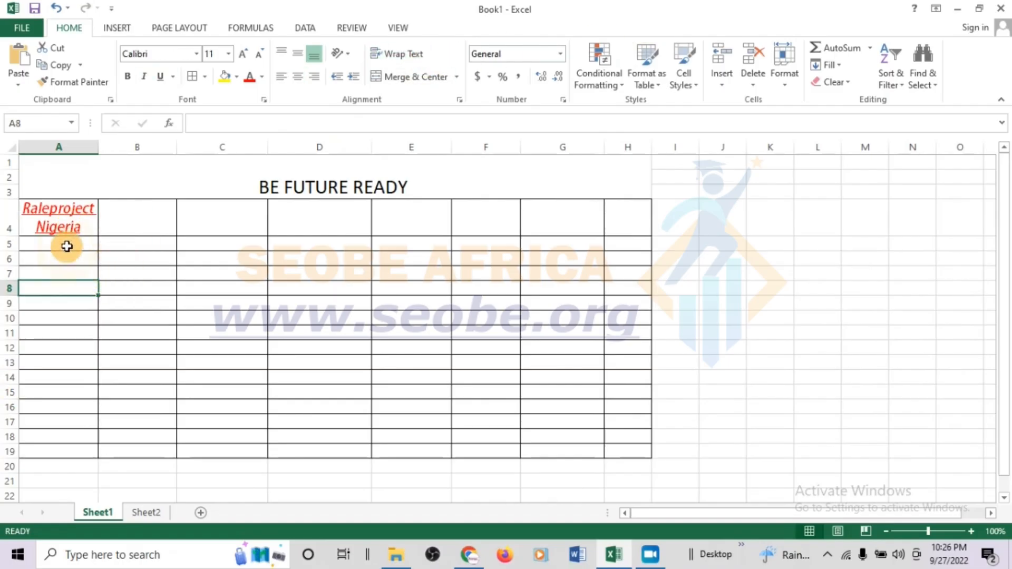
Append a long run of capital J letters to the wrapped text in cell A4.
left_click(86, 230)
double_click(86, 230)
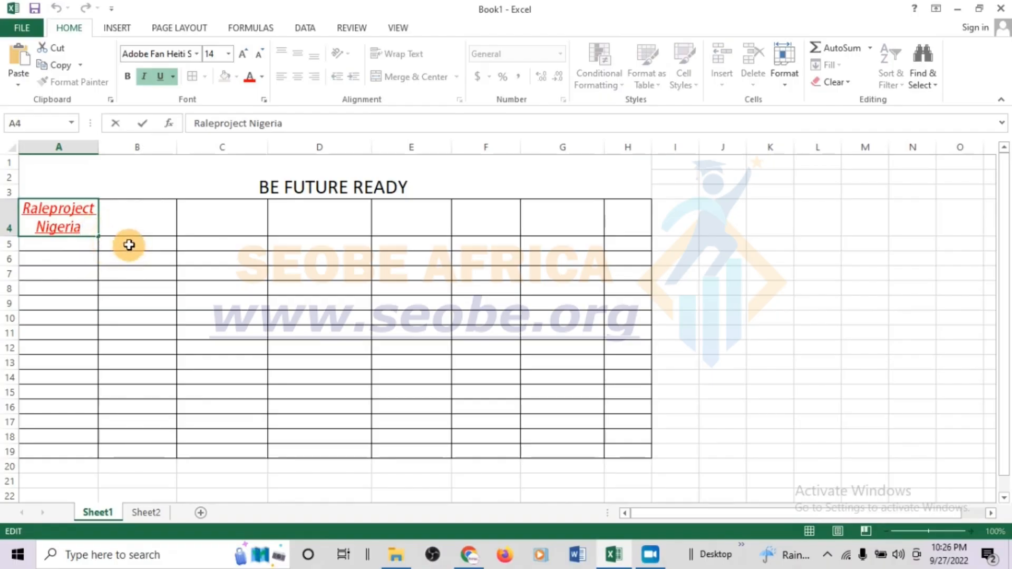
type("JJJJJJJJJJJJJJJ")
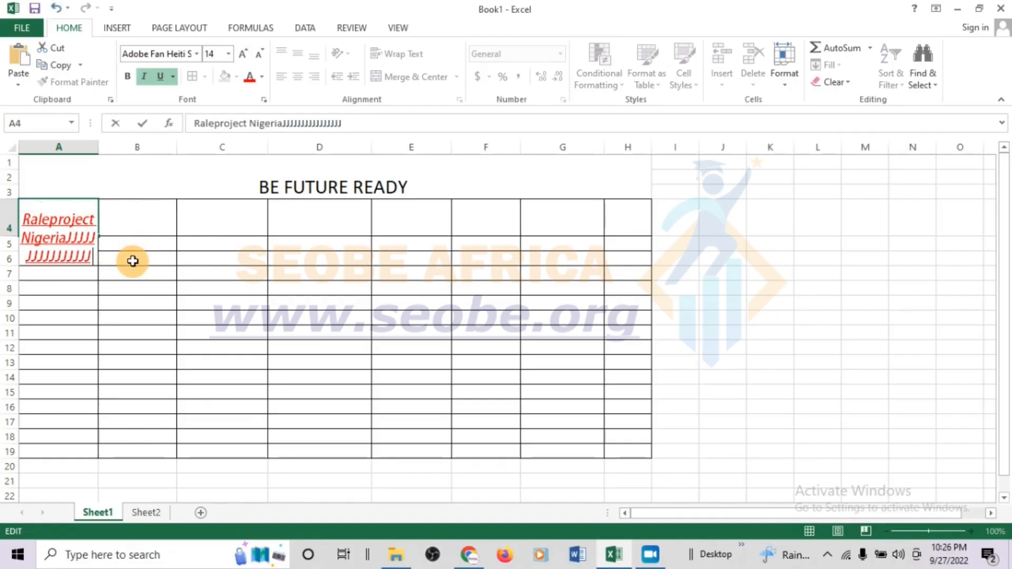
key("Return")
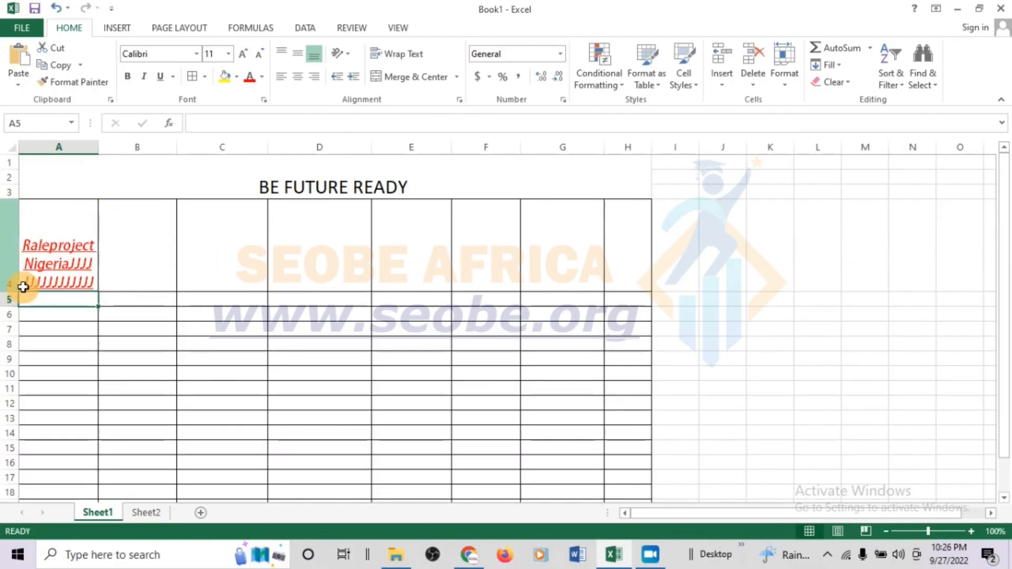
Reduce the height of row 4 slightly and remove the extra J letters after Raleproject Nigeria in A4.
left_click_drag(18, 292, 18, 279)
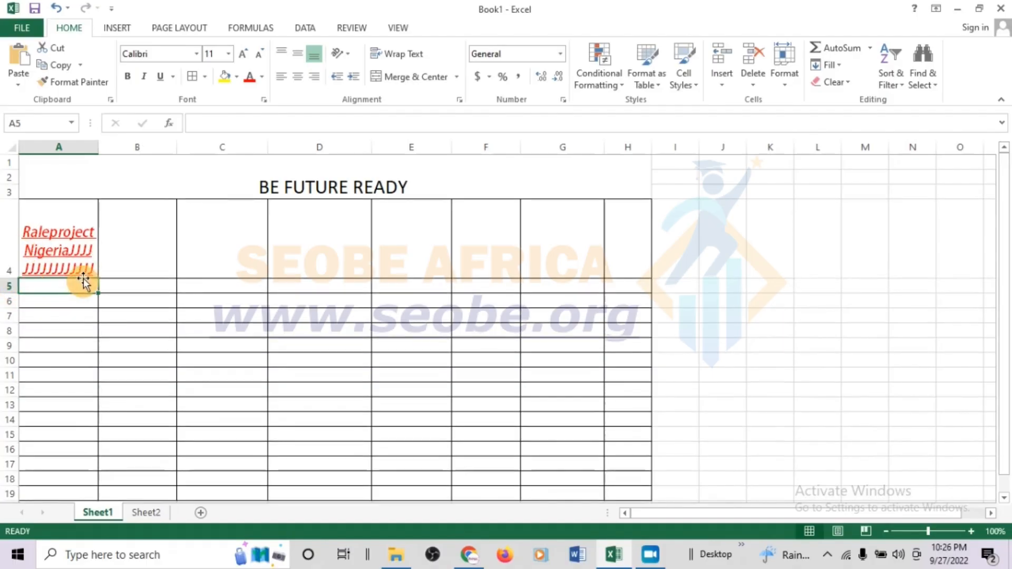
double_click(73, 257)
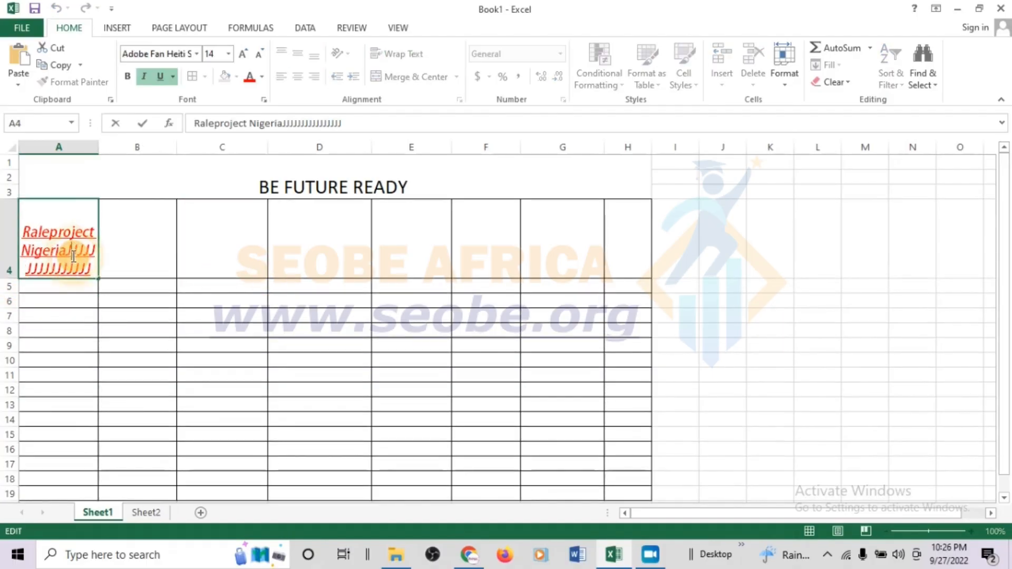
left_click_drag(67, 252, 90, 283)
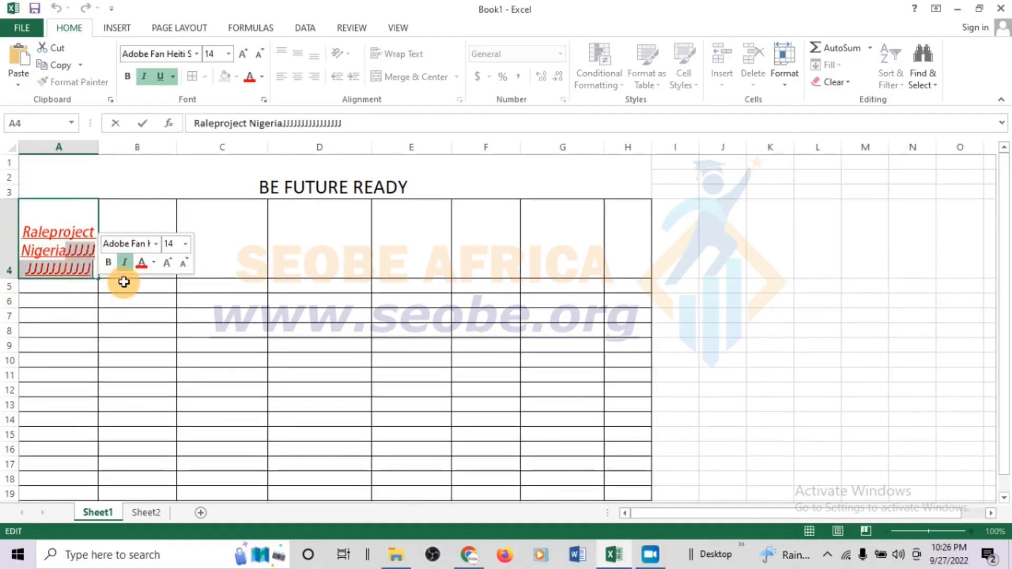
key("BackSpace")
scroll(311, 267, "down", 2)
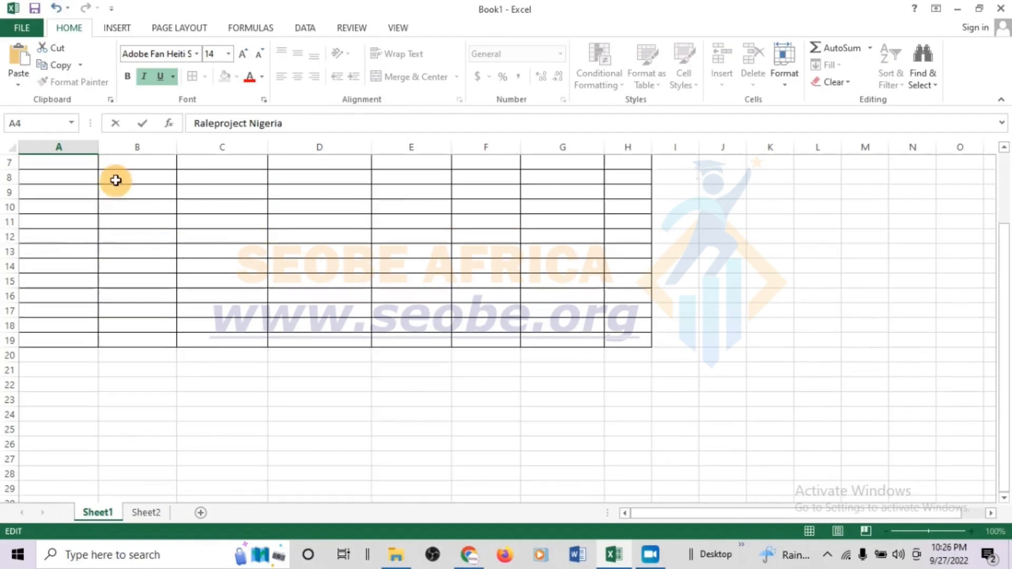
scroll(113, 181, "up", 2)
Enter the numbers 3, 4, 6, 7, 8, 8, 3, 5, 7, 8, 9, 7 and 2 down cells B5 to B17.
left_click(140, 286)
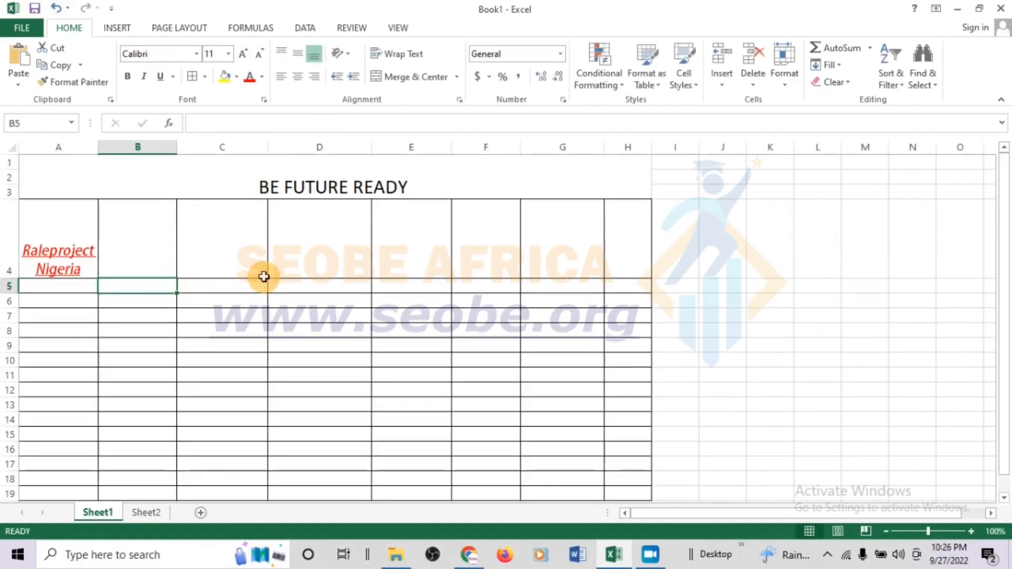
type("3")
key("Return")
type("4")
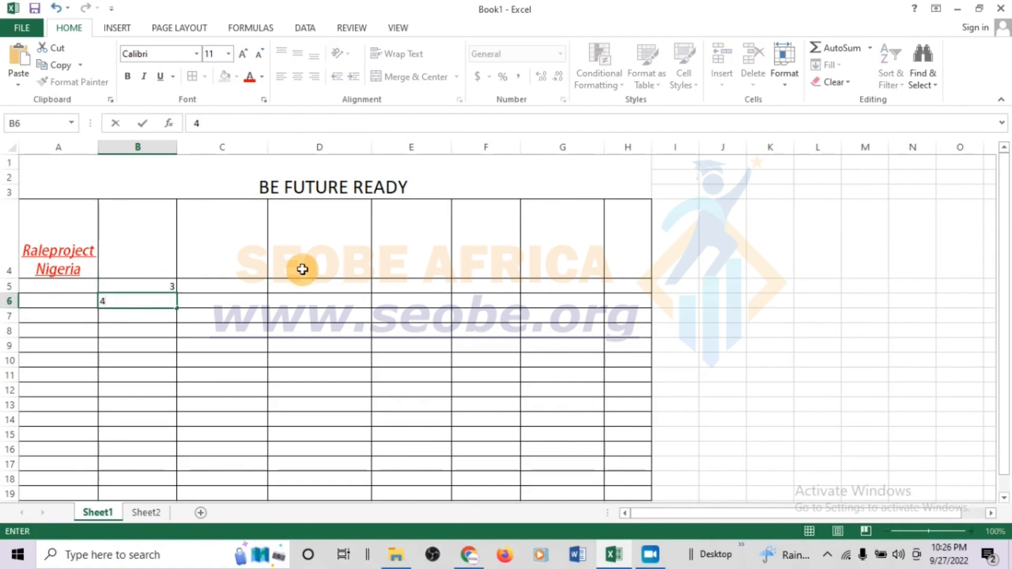
key("Return")
type("6")
key("Return")
type("7")
key("Return")
type("8")
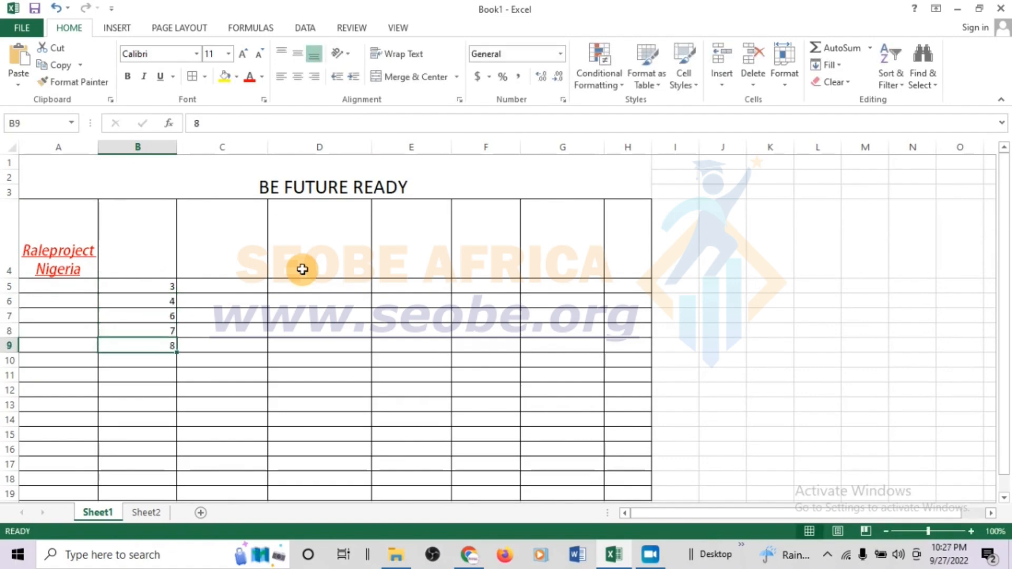
key("Return")
type("8")
key("Return")
type("3")
key("Return")
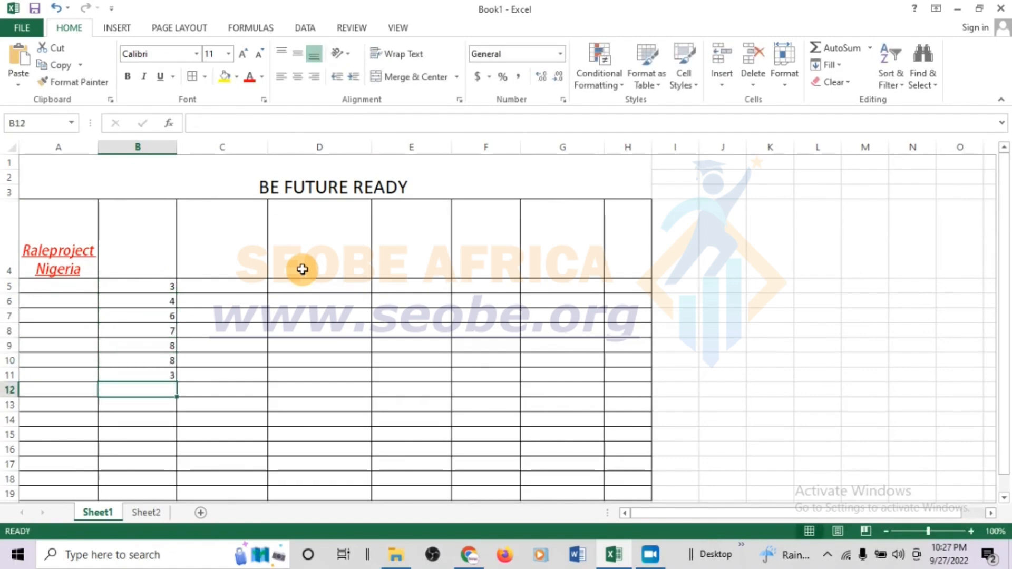
type("5")
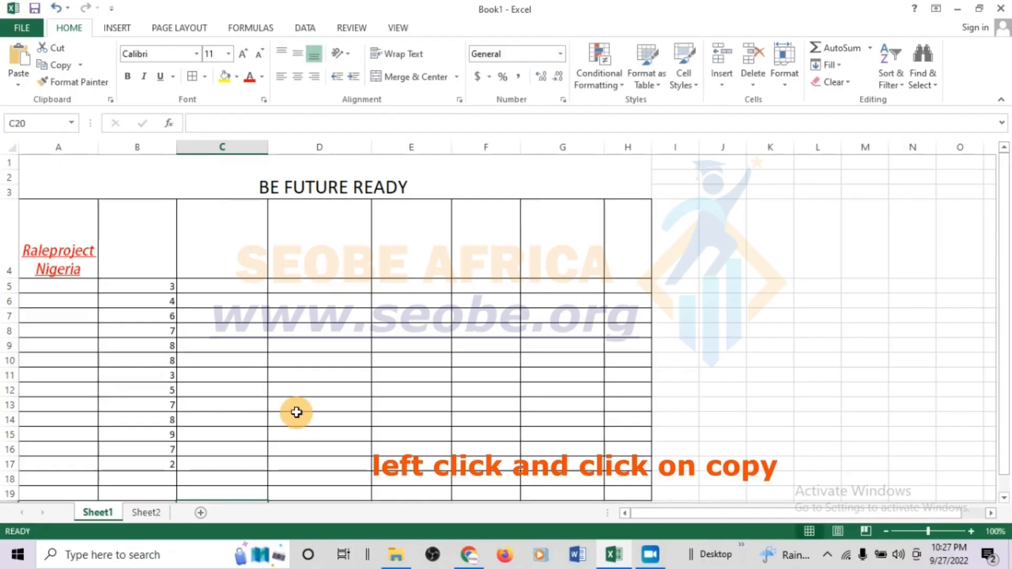
Copy the numbers in B5:B17 and paste them into C5:C17.
scroll(248, 361, "down", 1)
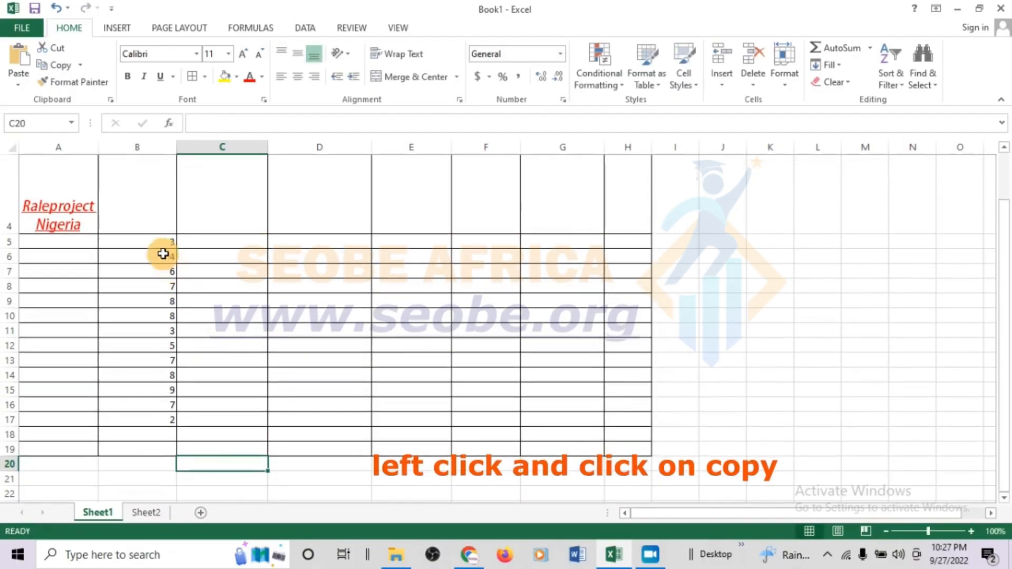
left_click(158, 243)
left_click_drag(158, 244, 160, 416)
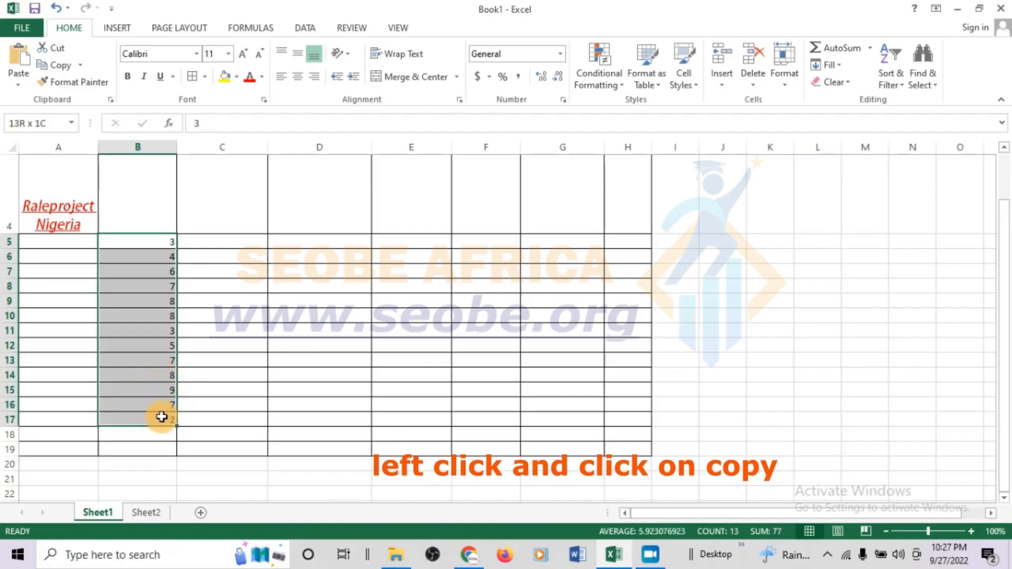
right_click(161, 393)
left_click(202, 126)
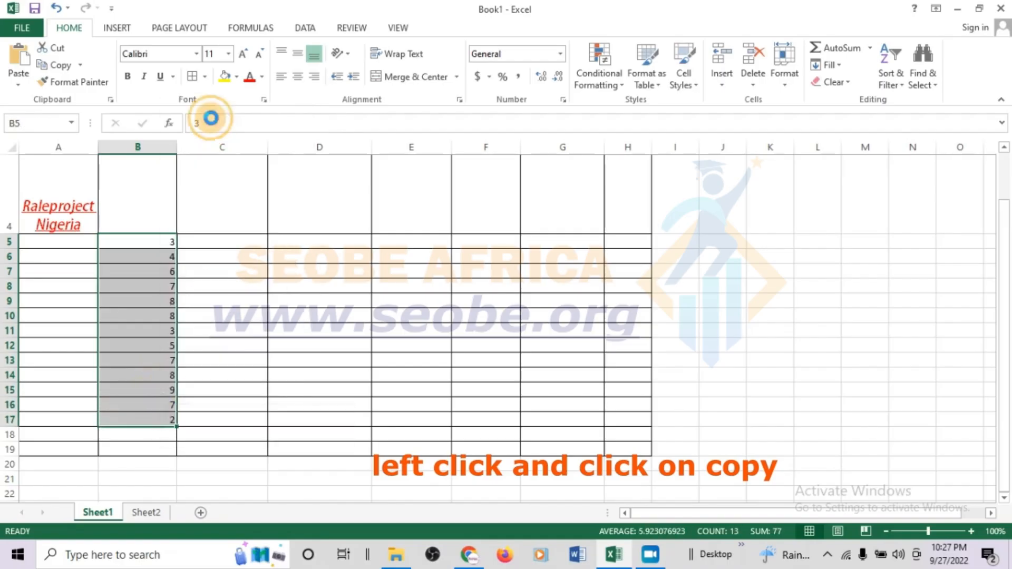
left_click_drag(213, 244, 229, 415)
key("ctrl+v")
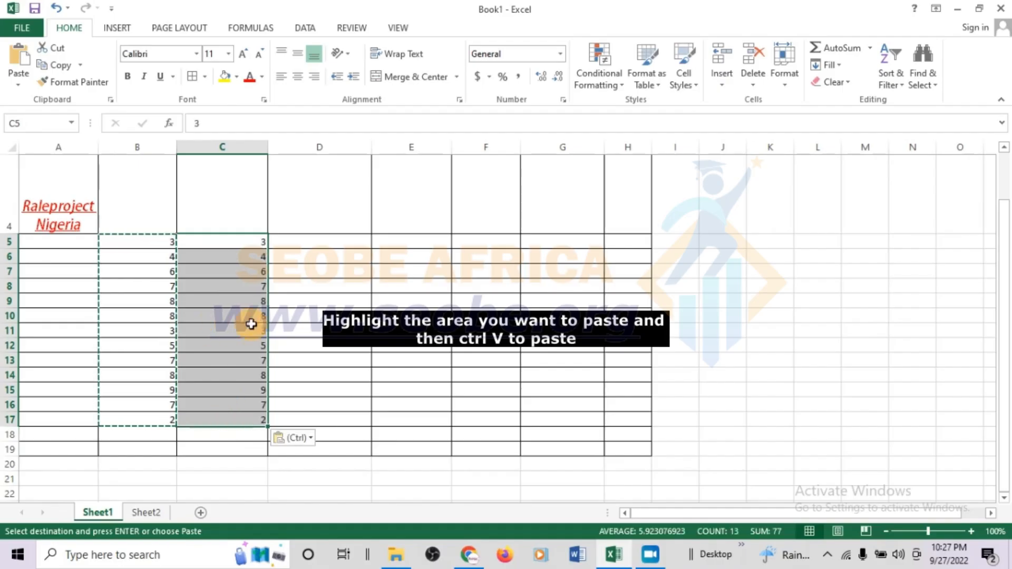
Paste the copied numbers into column D and column A, each starting at row 6.
left_click_drag(325, 256, 324, 420)
key("ctrl+v")
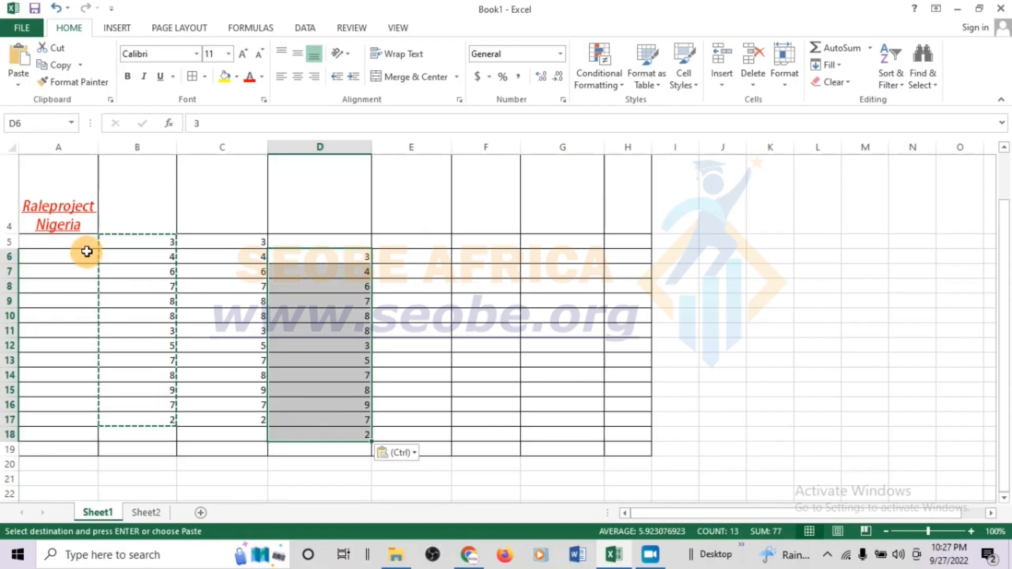
left_click_drag(86, 251, 78, 416)
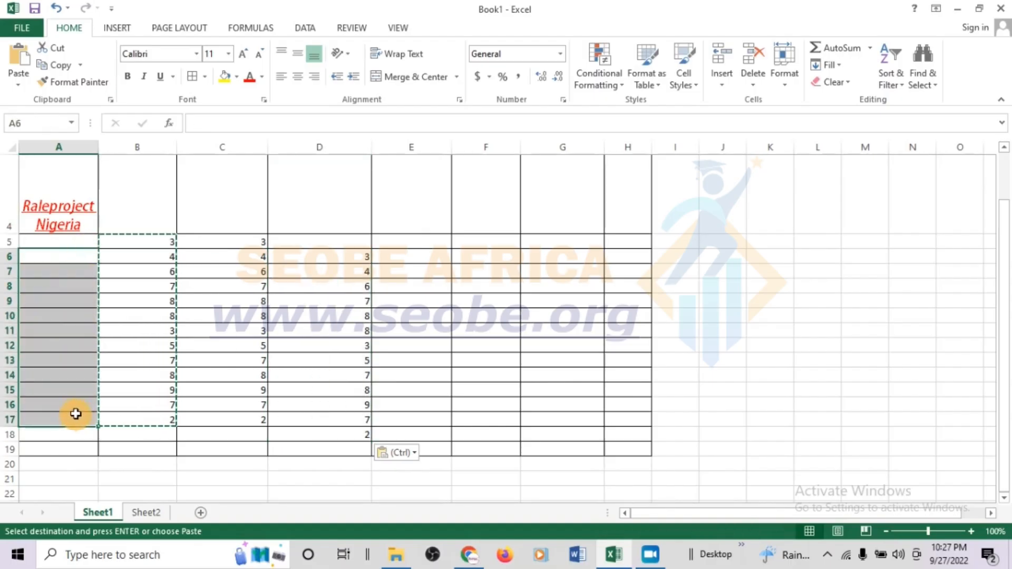
key("ctrl+v")
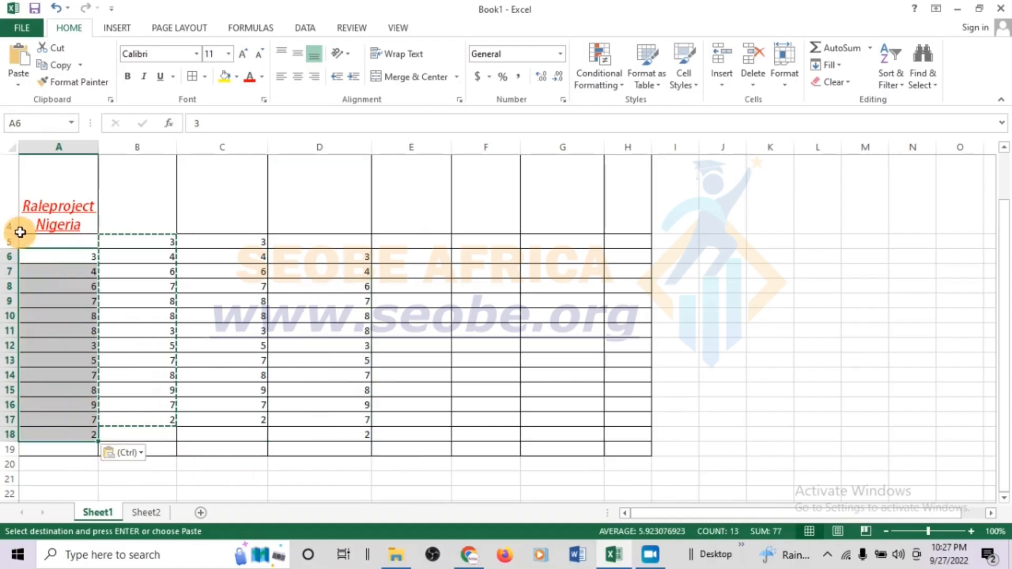
Paste the copied numbers into column A starting at A5, and delete the leftover value in A18.
left_click_drag(62, 240, 83, 428)
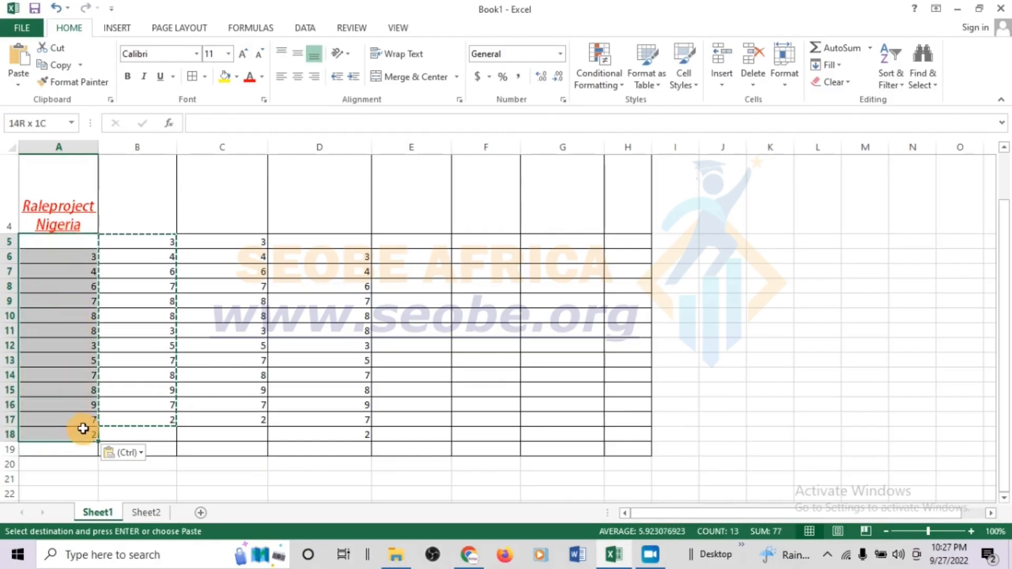
key("ctrl+v")
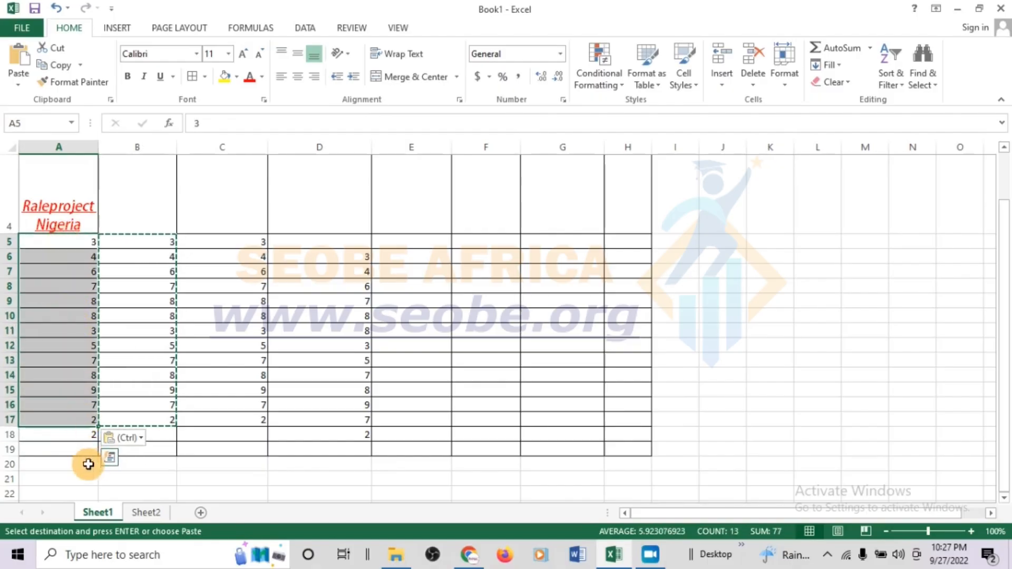
left_click(83, 443)
key("Delete")
left_click(157, 491)
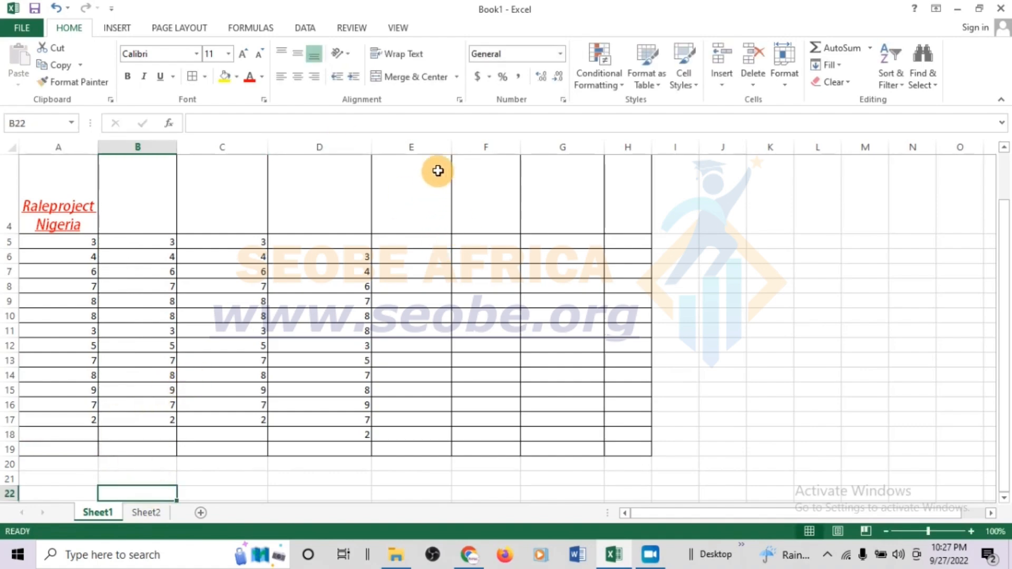
Delete the empty bordered cells F4:H19 from the table, shifting the remaining cells left.
mouse_move(438, 172)
left_mouse_down()
mouse_move(517, 191)
mouse_move(599, 372)
mouse_move(621, 449)
left_mouse_up()
left_click(513, 201)
left_click(827, 256)
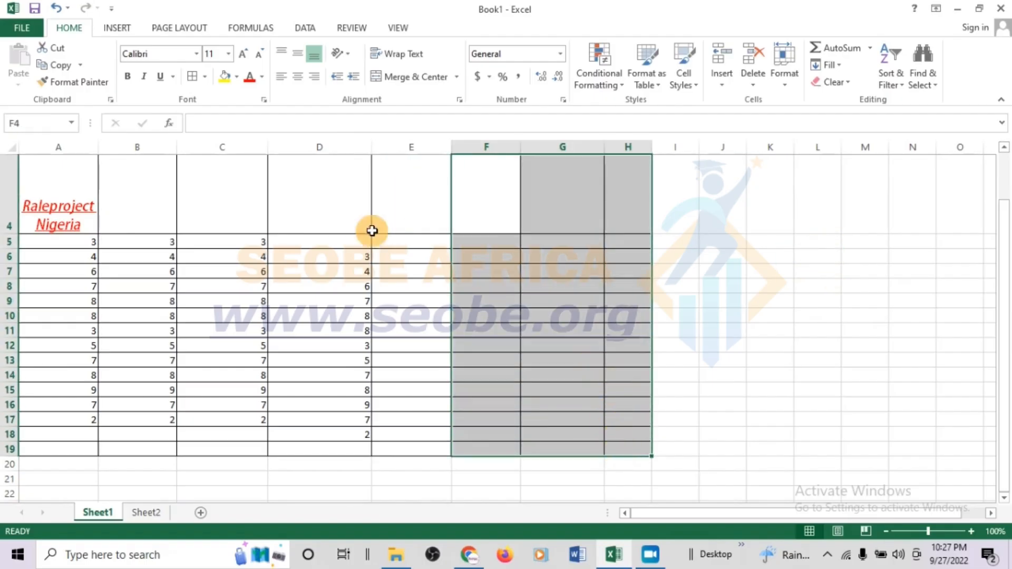
right_click(502, 243)
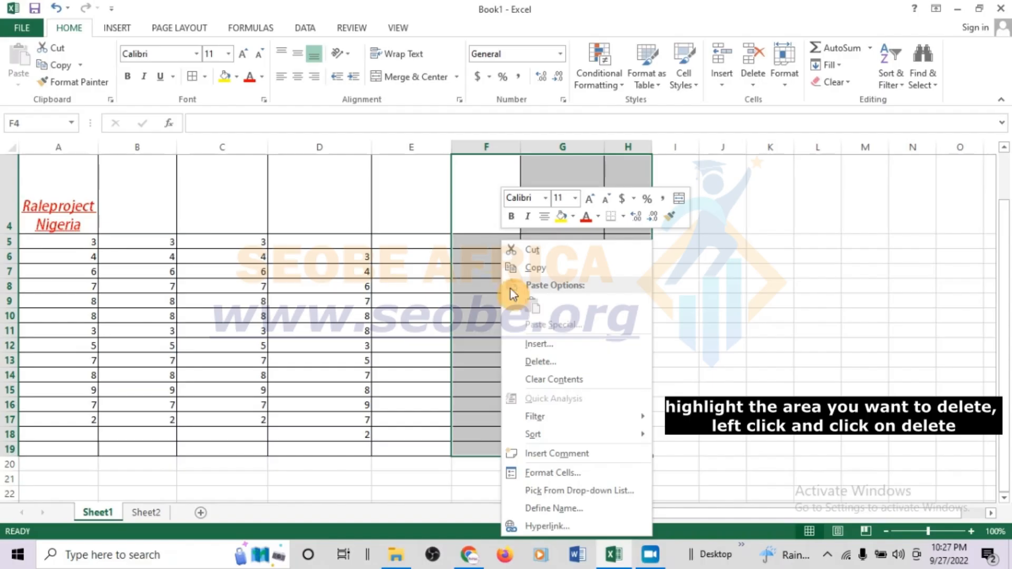
left_click(554, 364)
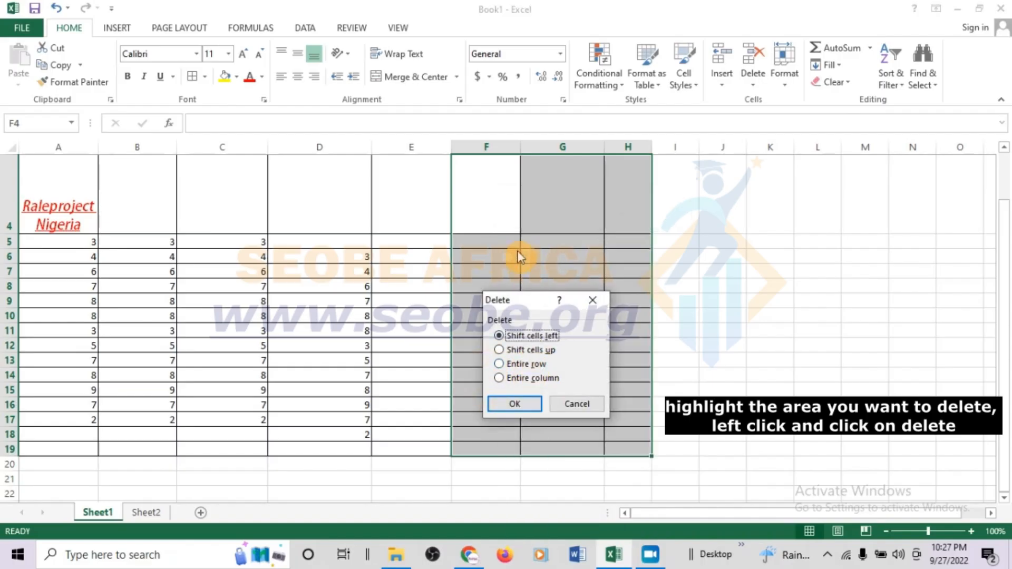
left_click(514, 399)
left_click(591, 345)
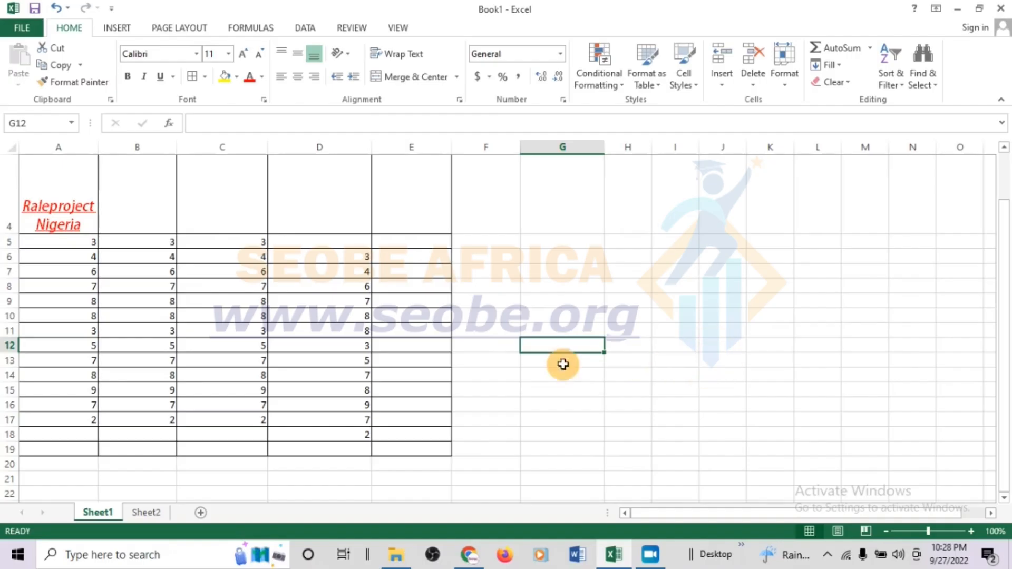
left_click(723, 390)
Enter 5 in the empty cell D5 at the top of the fourth number column.
scroll(9, 294, "up", 1)
scroll(178, 290, "down", 4)
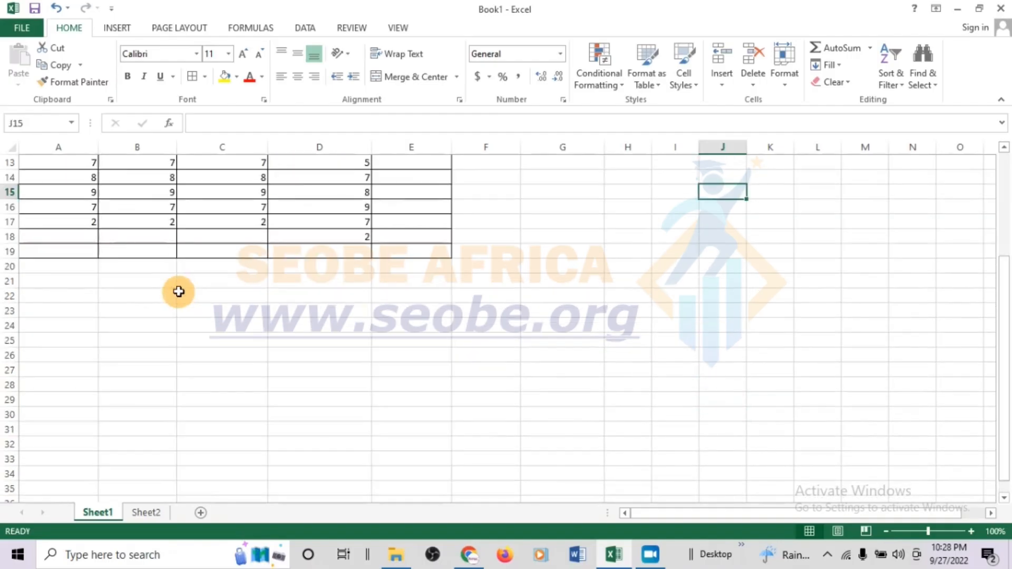
scroll(160, 295, "up", 4)
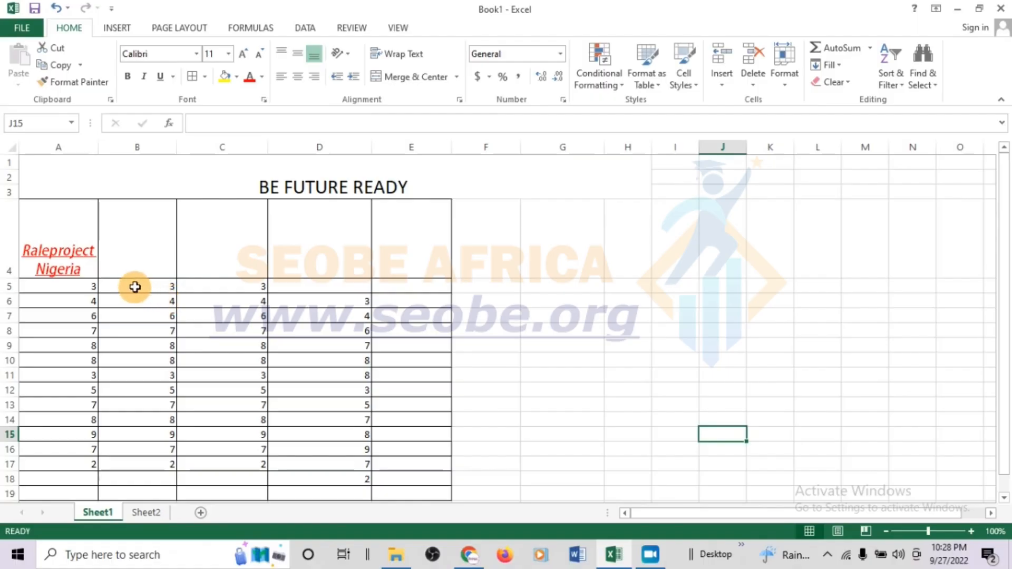
scroll(338, 322, "down", 1)
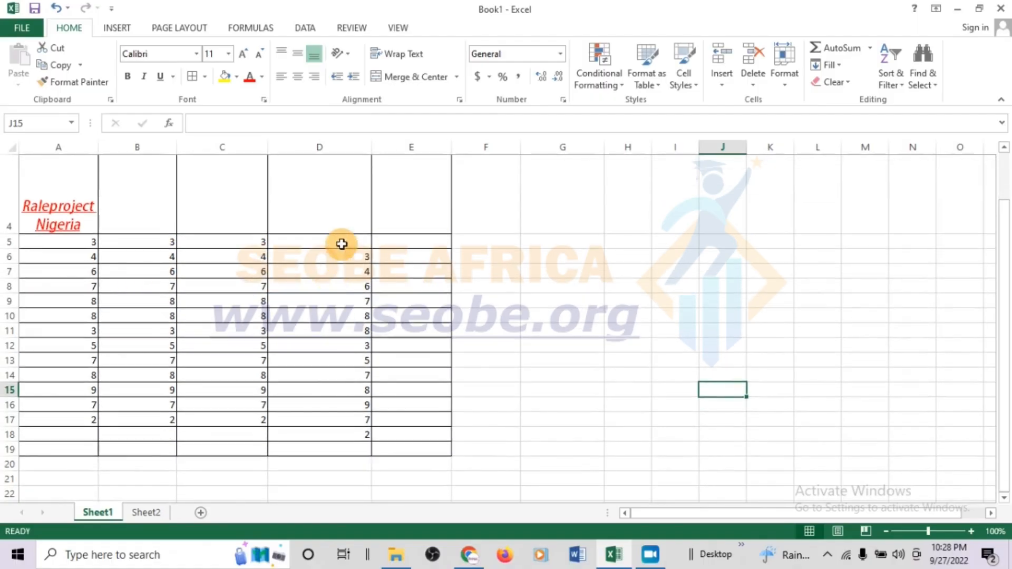
left_click_drag(339, 244, 337, 438)
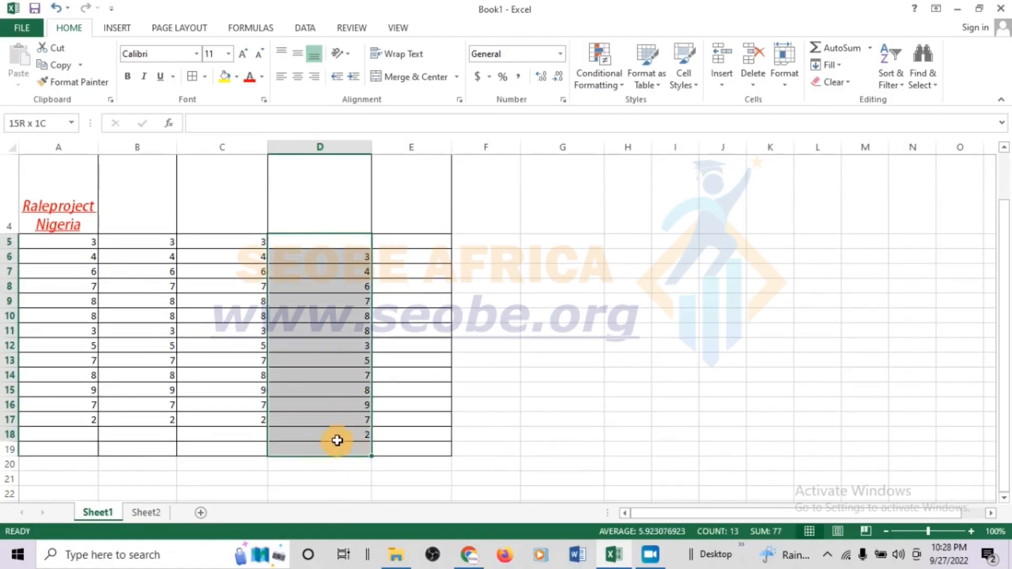
left_click(349, 245)
type("5")
left_click(549, 268)
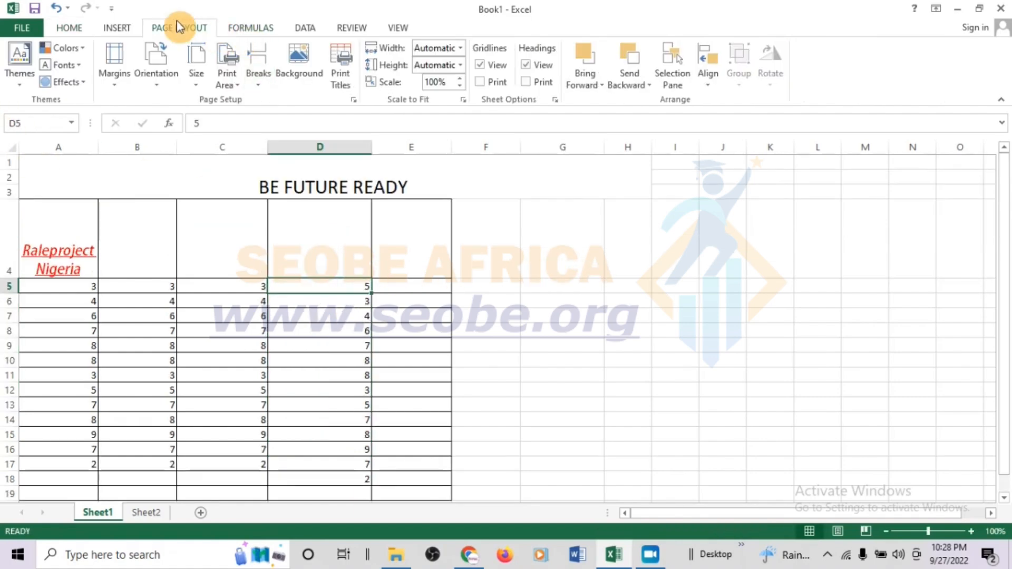
Use AutoSum to add up the row values A5:D5, placing the sum in E5.
left_click(245, 23)
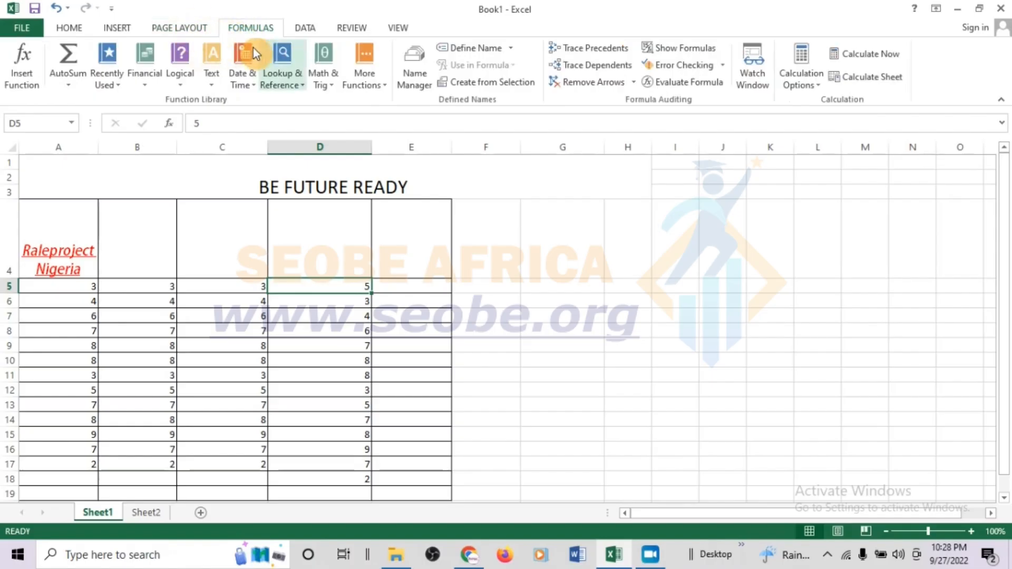
left_click(67, 85)
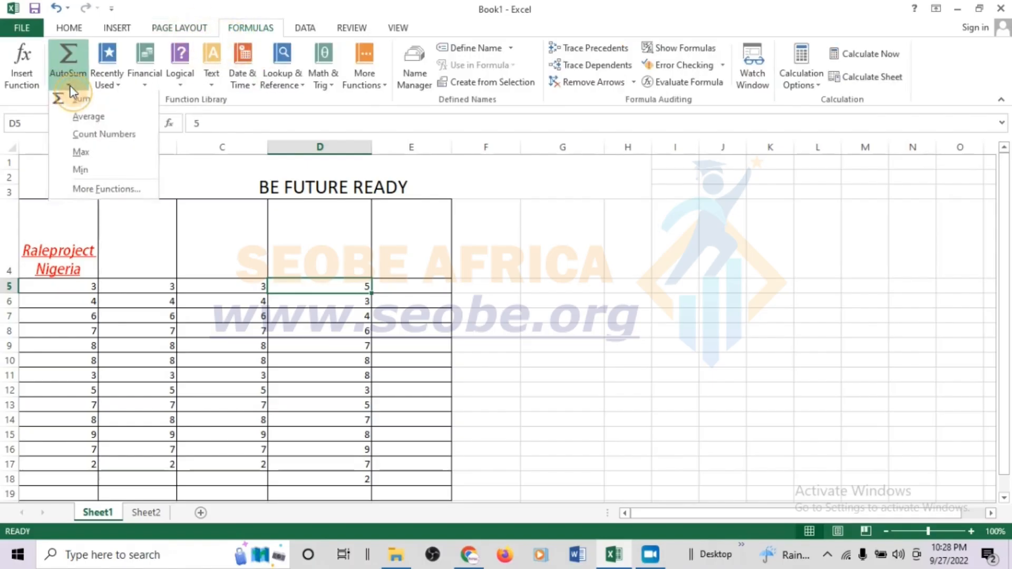
left_click(446, 247)
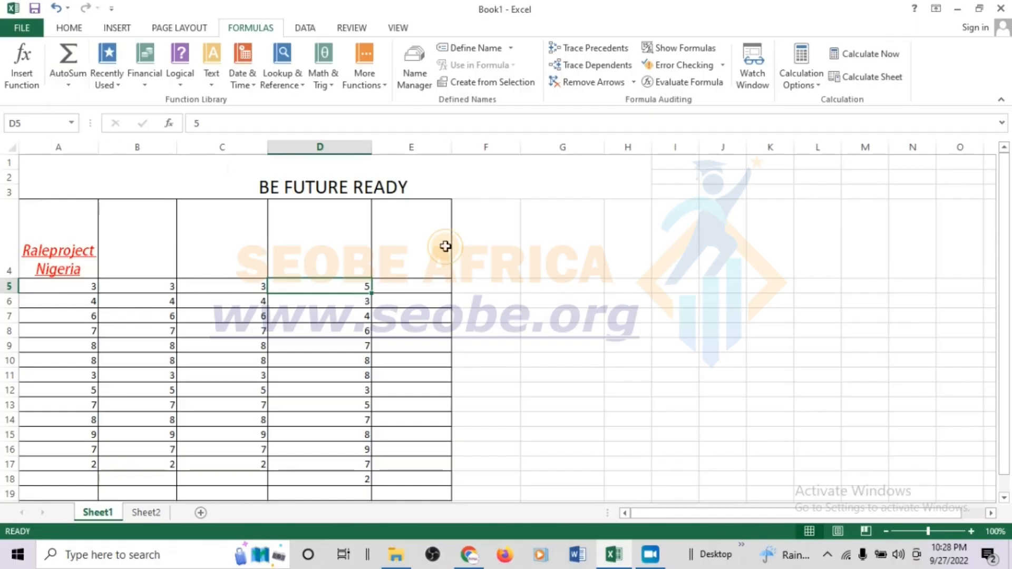
left_click(529, 267)
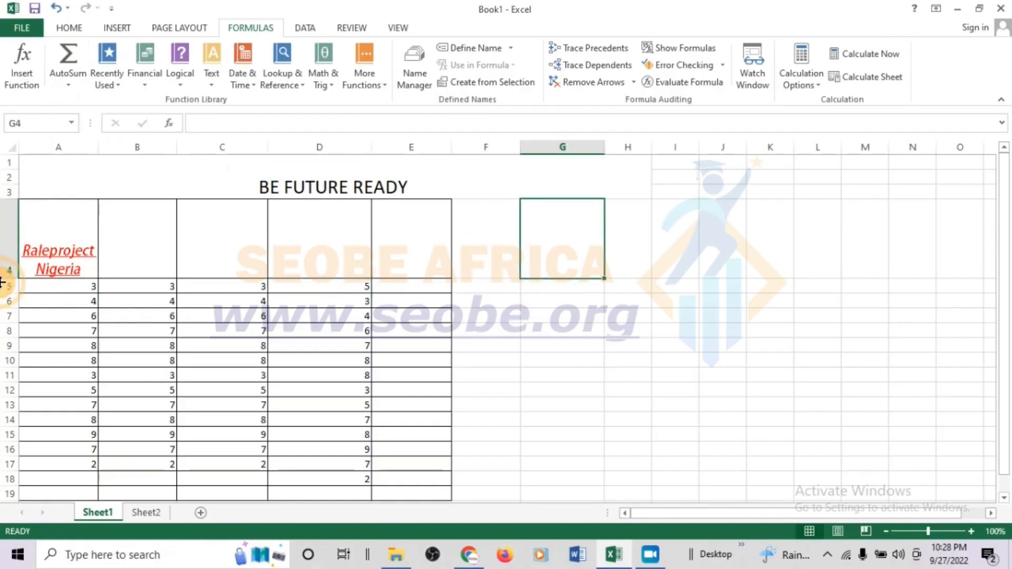
left_click(75, 288)
left_click_drag(74, 287, 291, 287)
left_click(485, 314)
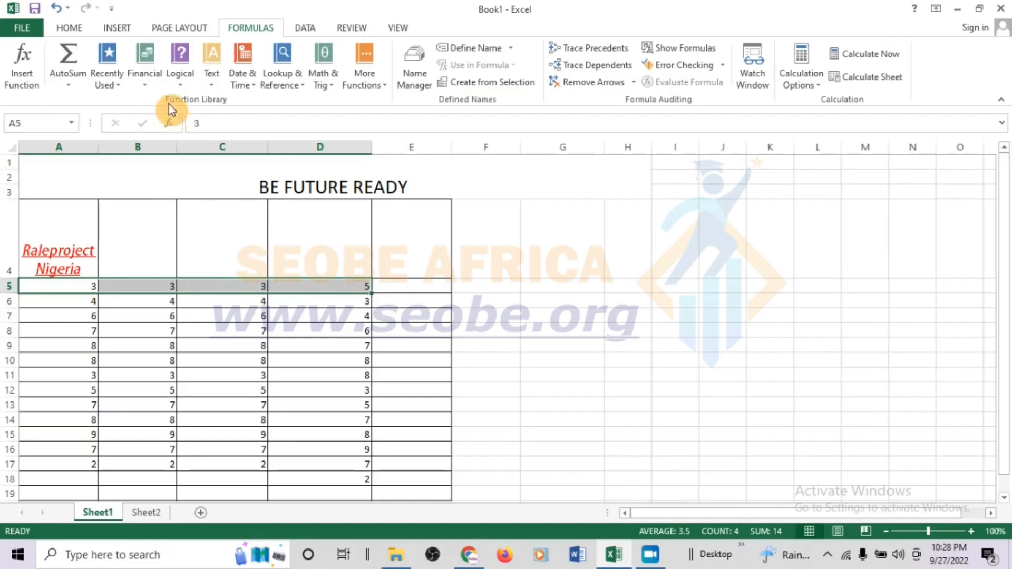
left_click(78, 80)
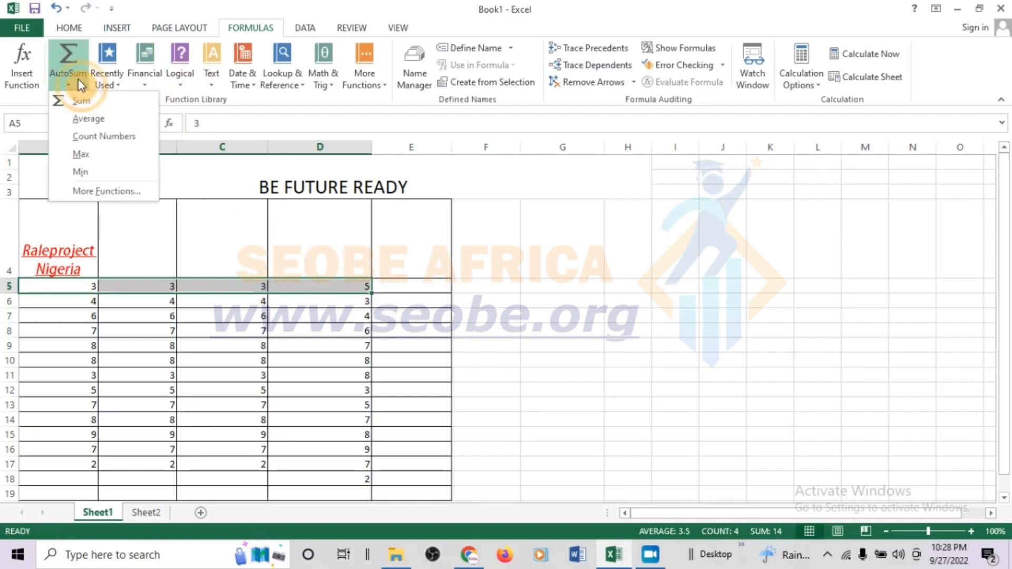
left_click(103, 105)
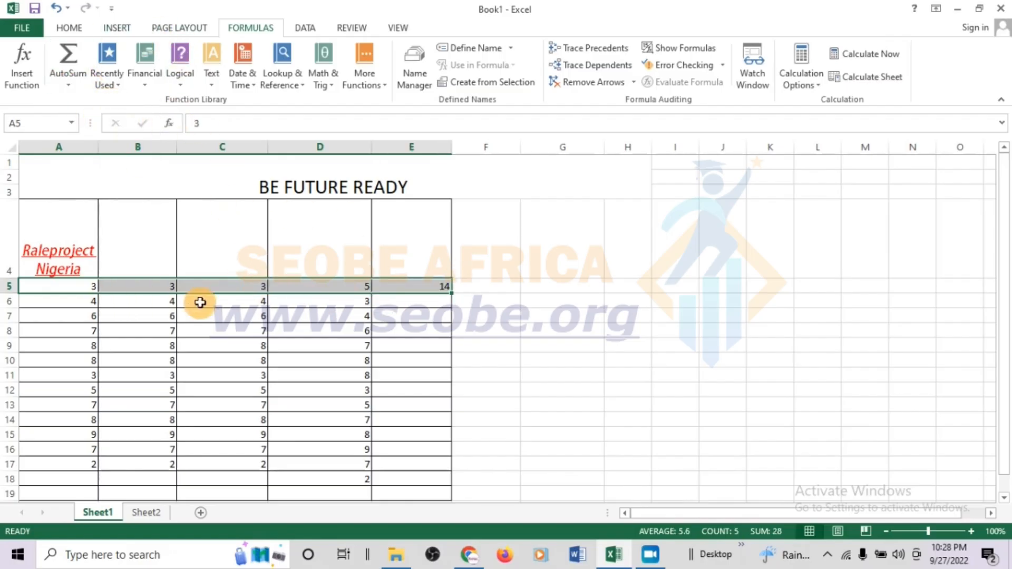
left_click(582, 352)
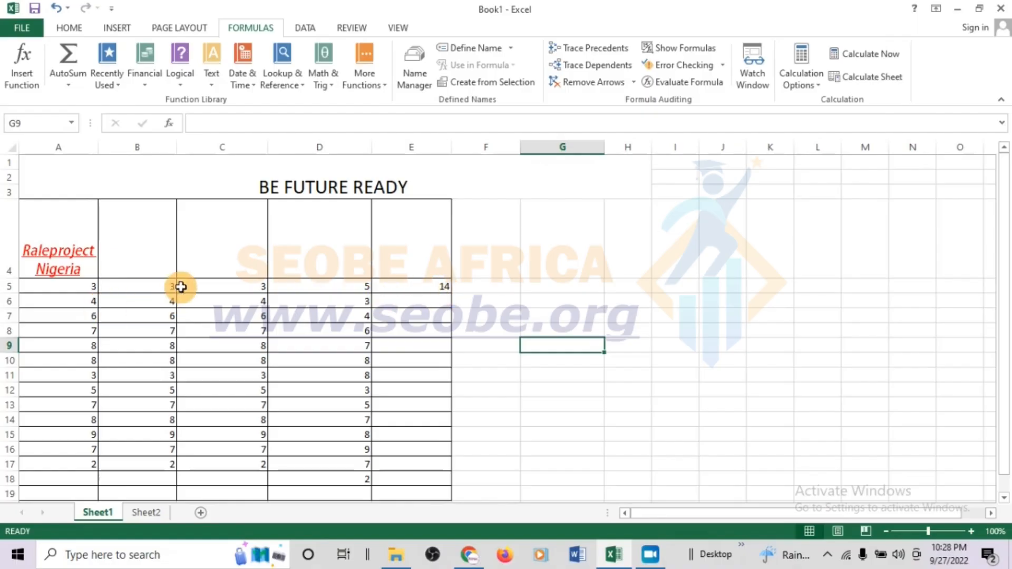
Use AutoSum to total the column values A5:A17, placing the sum in A18.
scroll(276, 269, "down", 2)
scroll(163, 242, "up", 2)
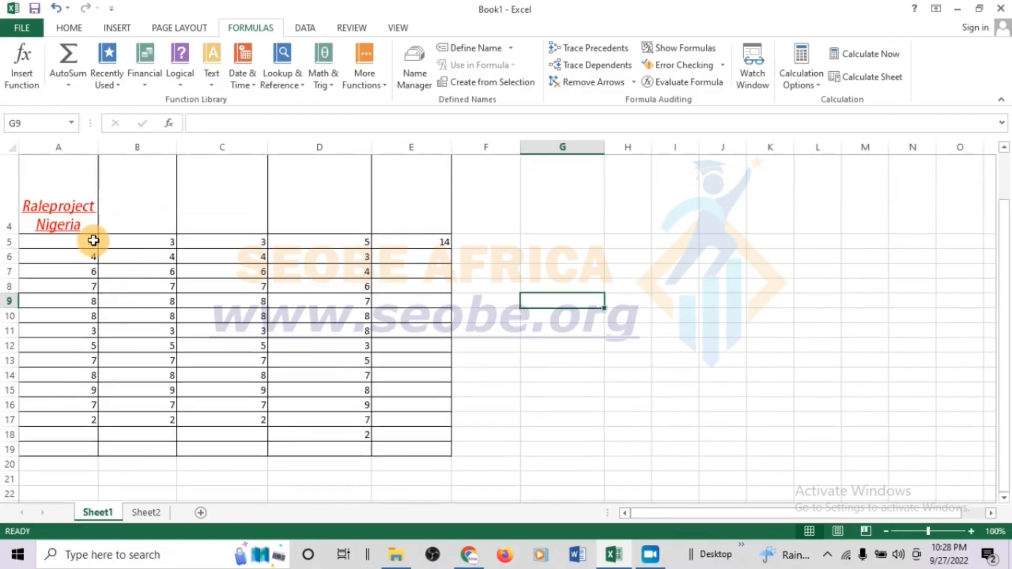
left_click_drag(88, 241, 88, 421)
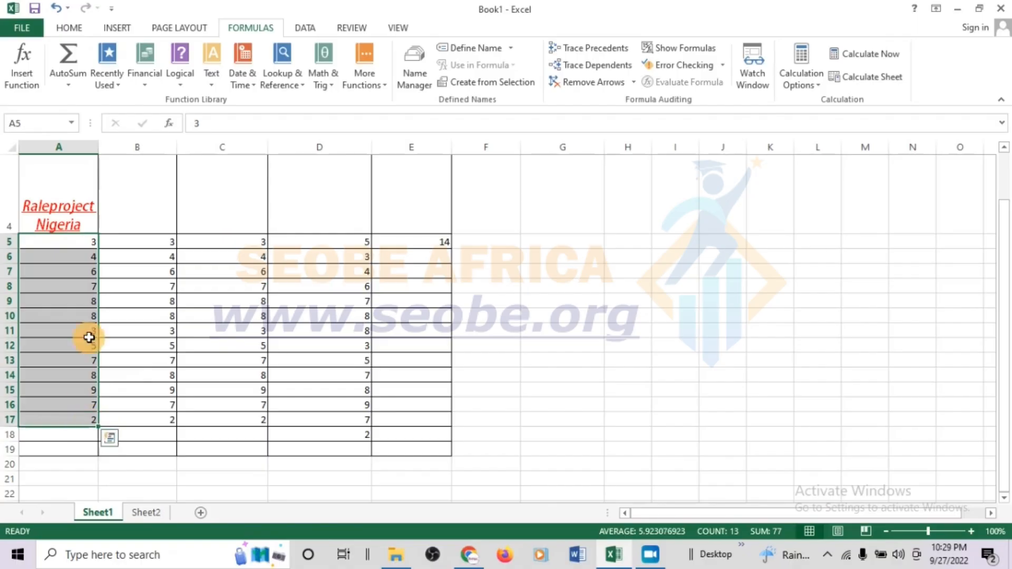
left_click(67, 86)
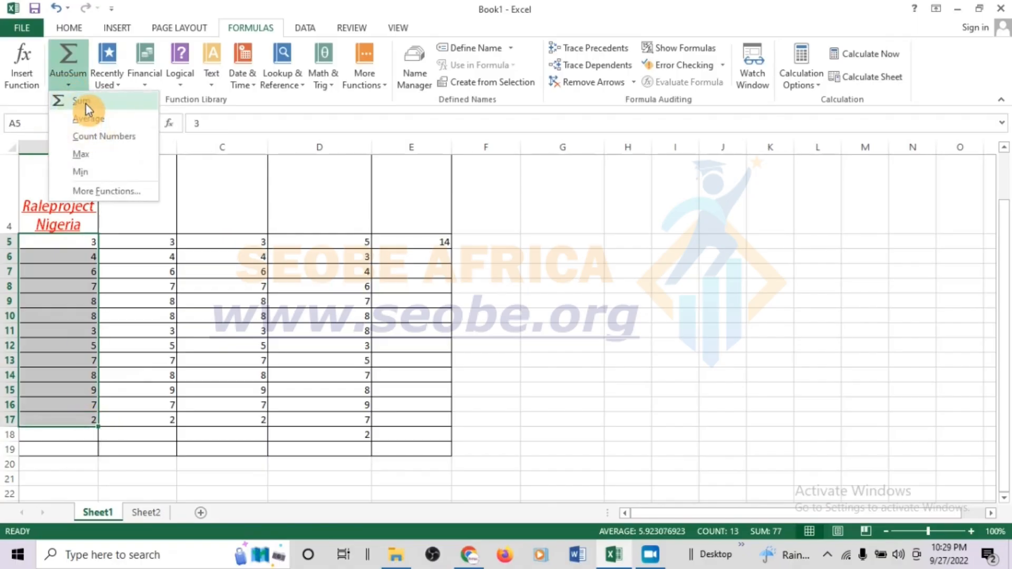
left_click(80, 101)
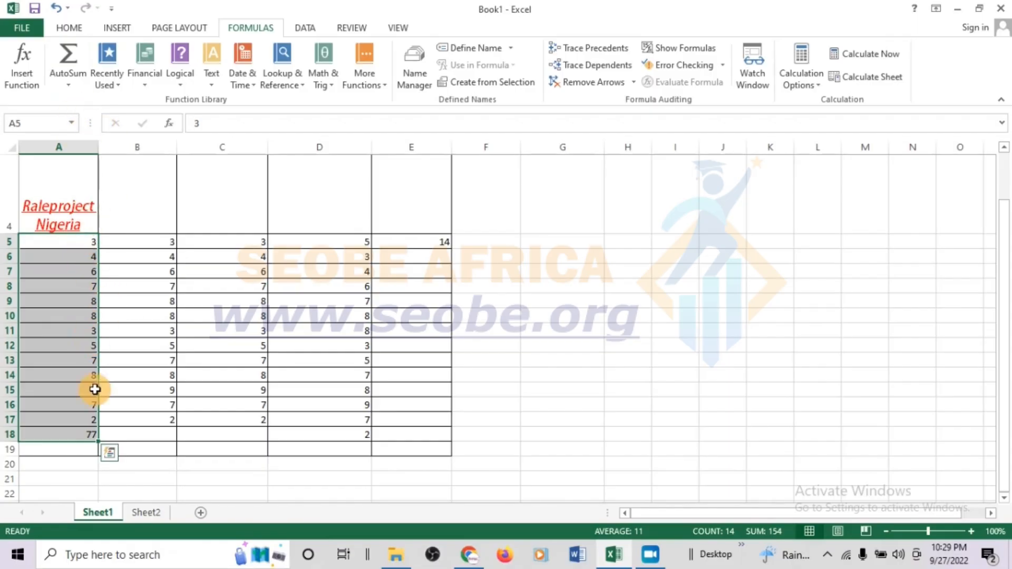
left_click(129, 436)
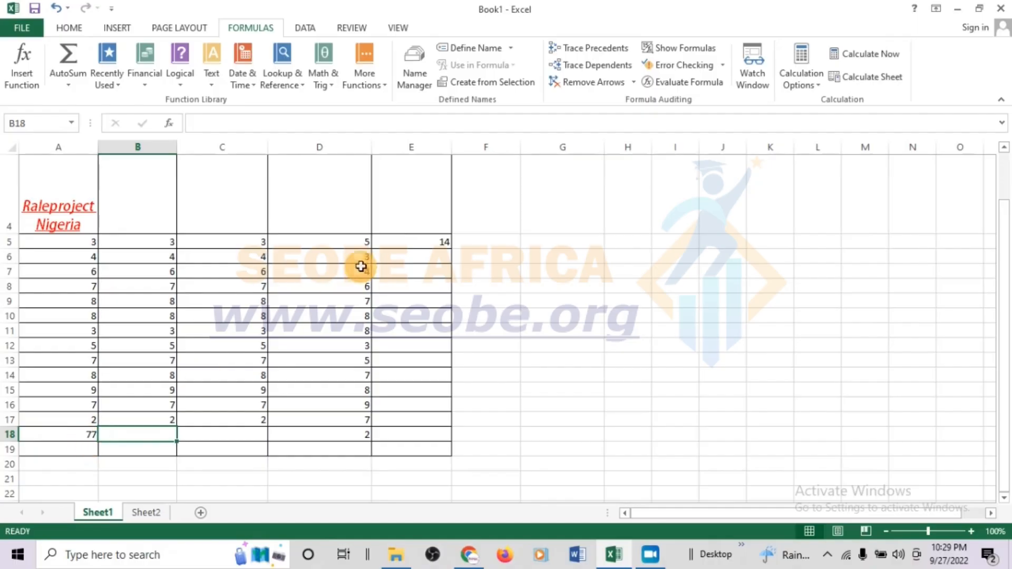
Select A6:D6 and look through the additional functions offered under AutoSum, without inserting one.
scroll(326, 285, "up", 1)
left_click_drag(89, 299, 171, 301)
left_click_drag(129, 301, 291, 304)
left_click_drag(77, 302, 351, 306)
left_click(68, 87)
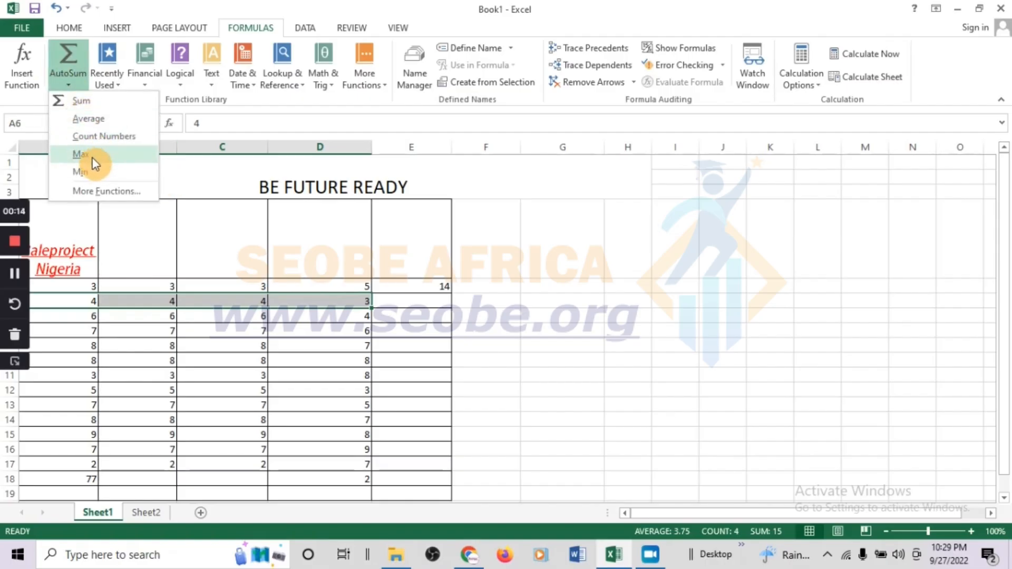
left_click(90, 192)
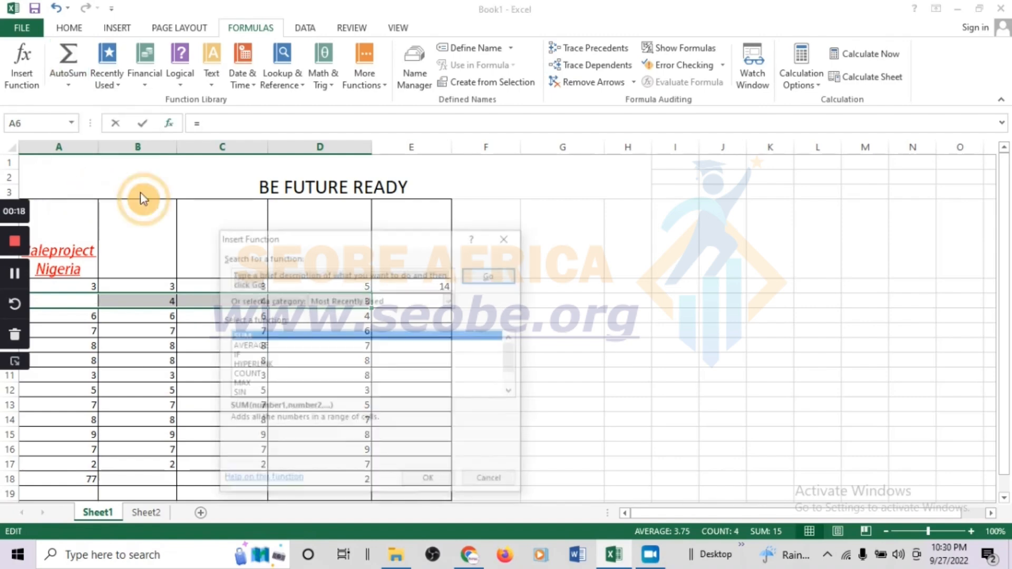
scroll(296, 362, "down", 1)
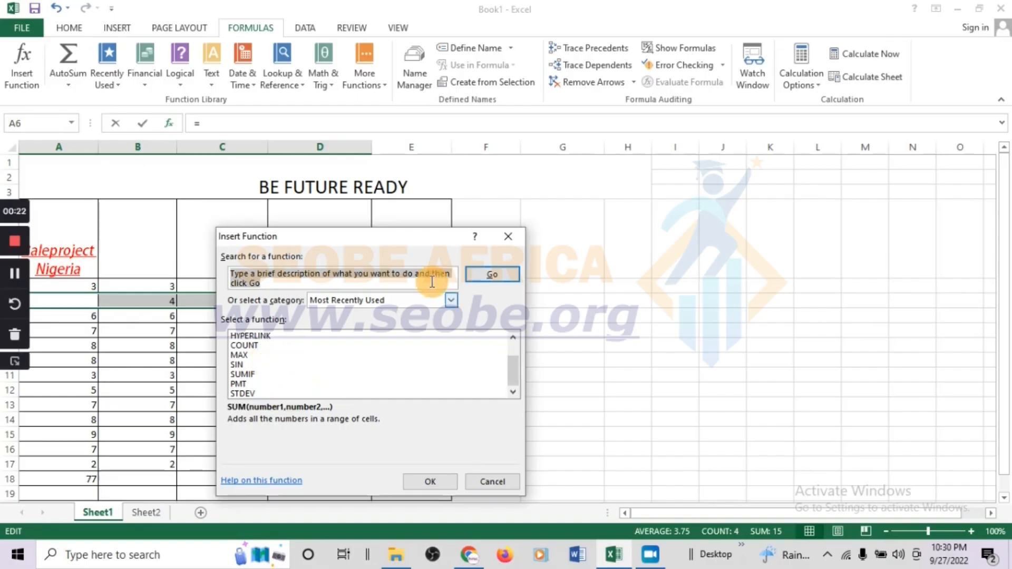
left_click(509, 238)
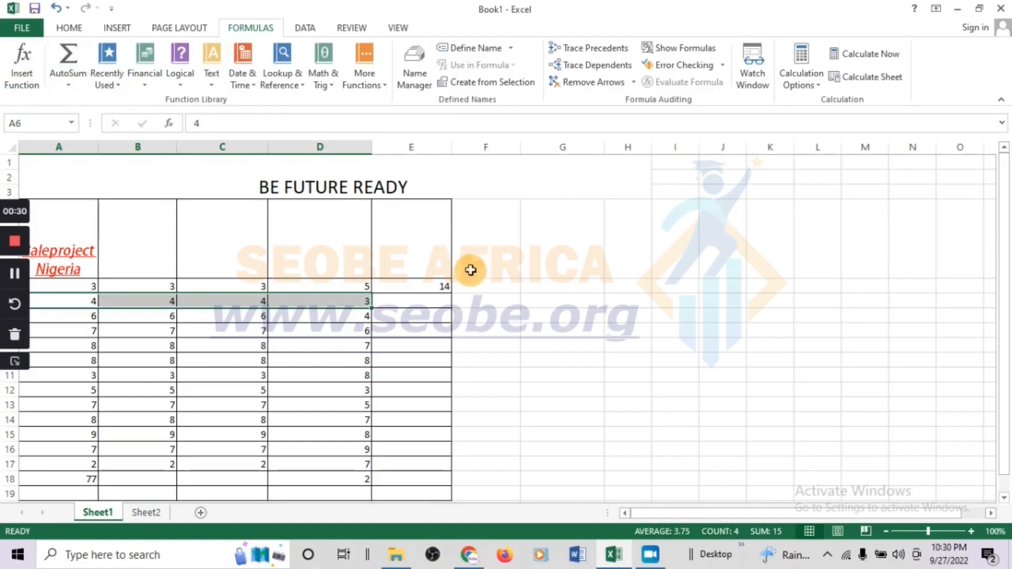
Enter the formula =2*2 in cell G7, outside the table.
left_click(408, 299)
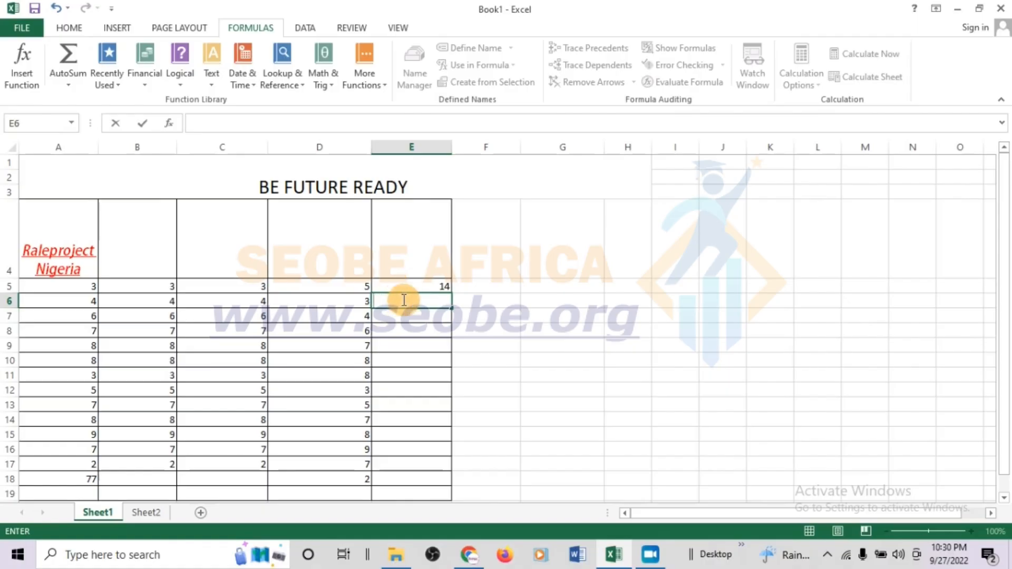
key("Return")
key("Right")
key("Right")
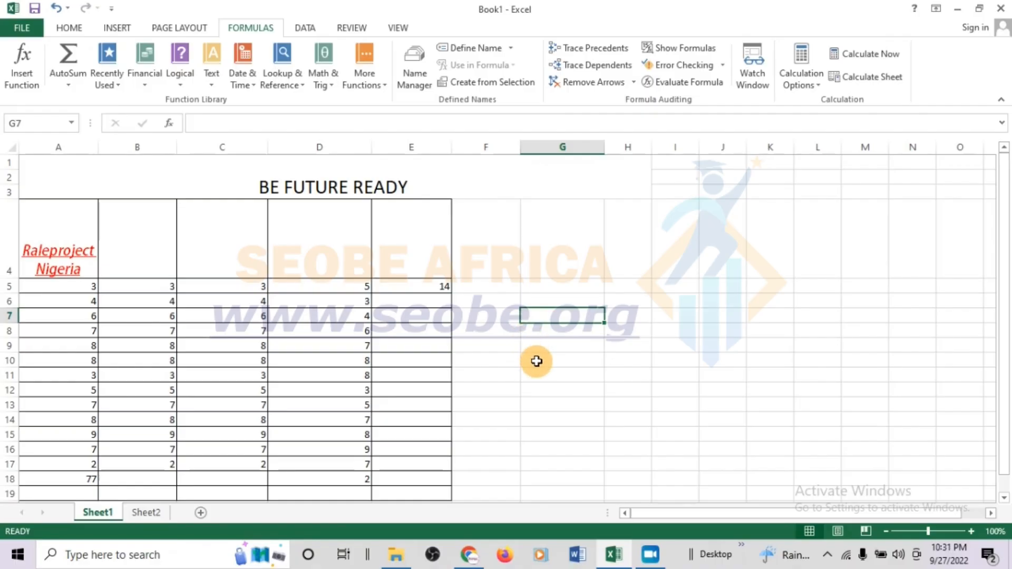
type("=")
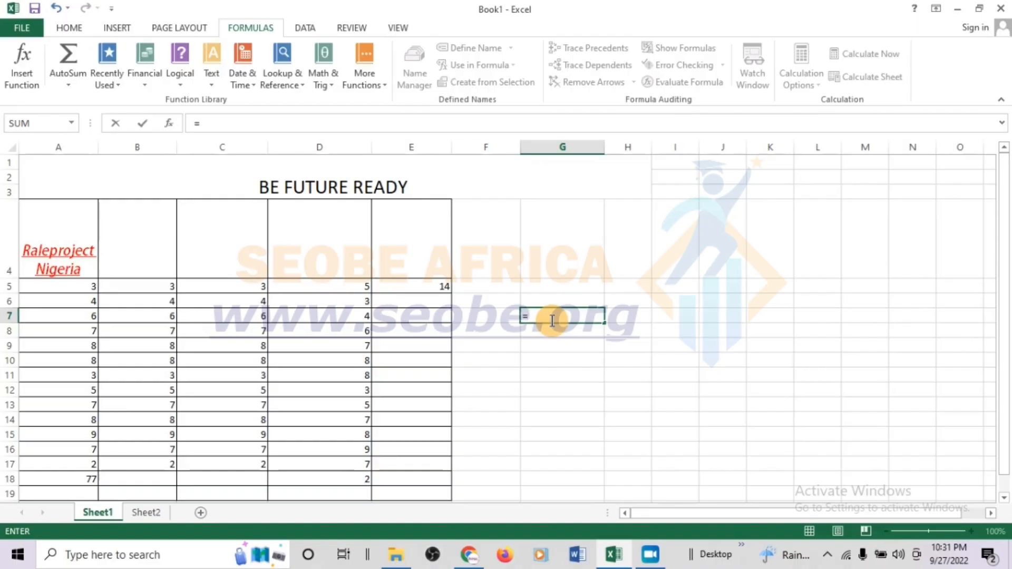
type("2*2")
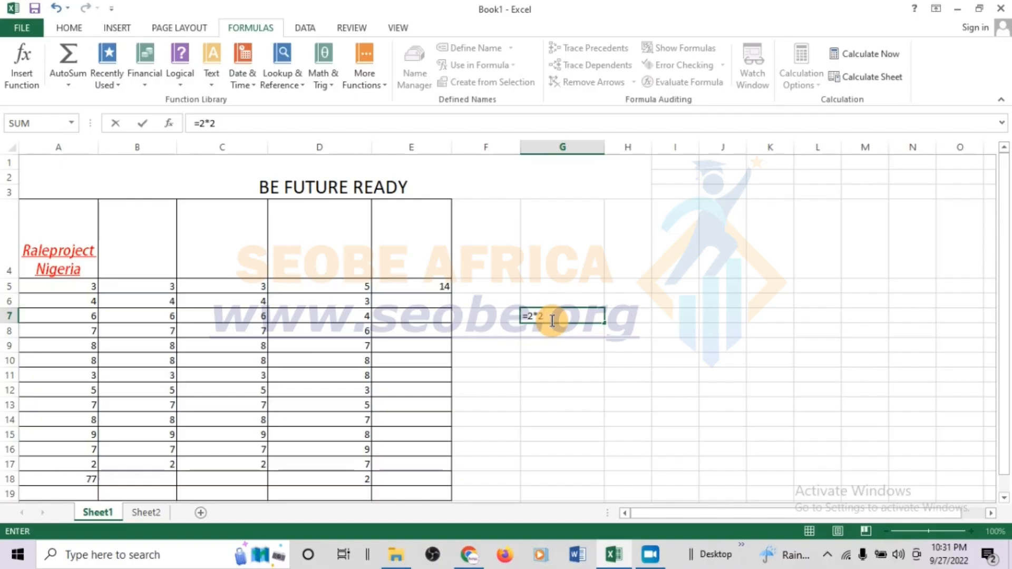
key("Return")
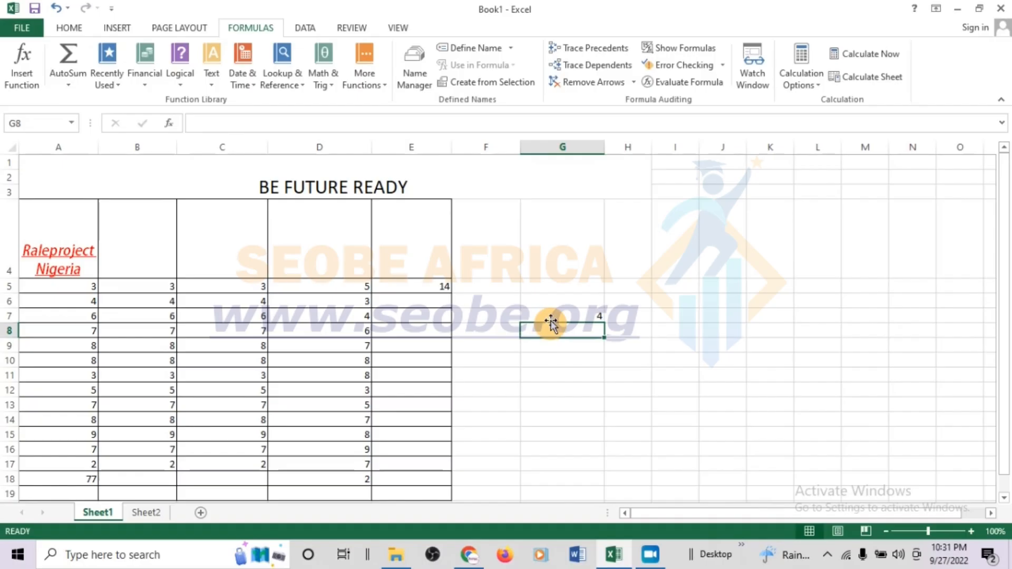
Enter 2*2 without an equals sign in cell G8.
type("2*2")
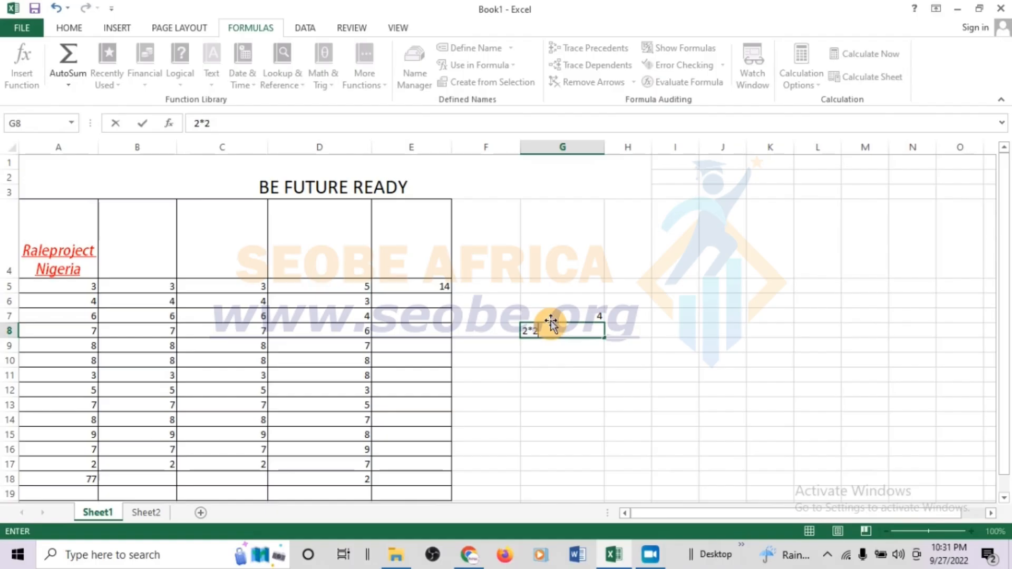
key("Return")
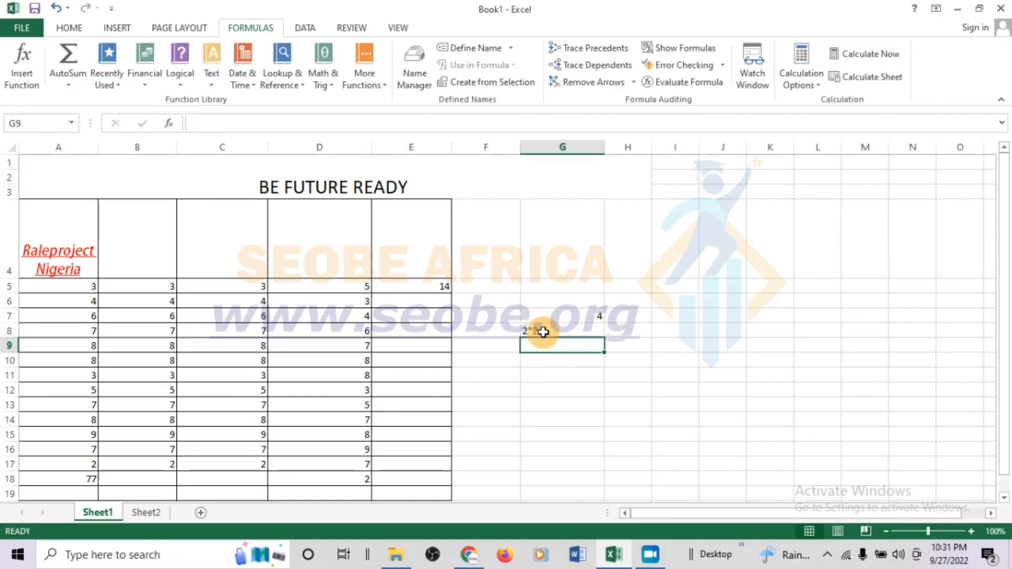
Replace the content of cell G8 with the formula =2+5.
left_click(541, 331)
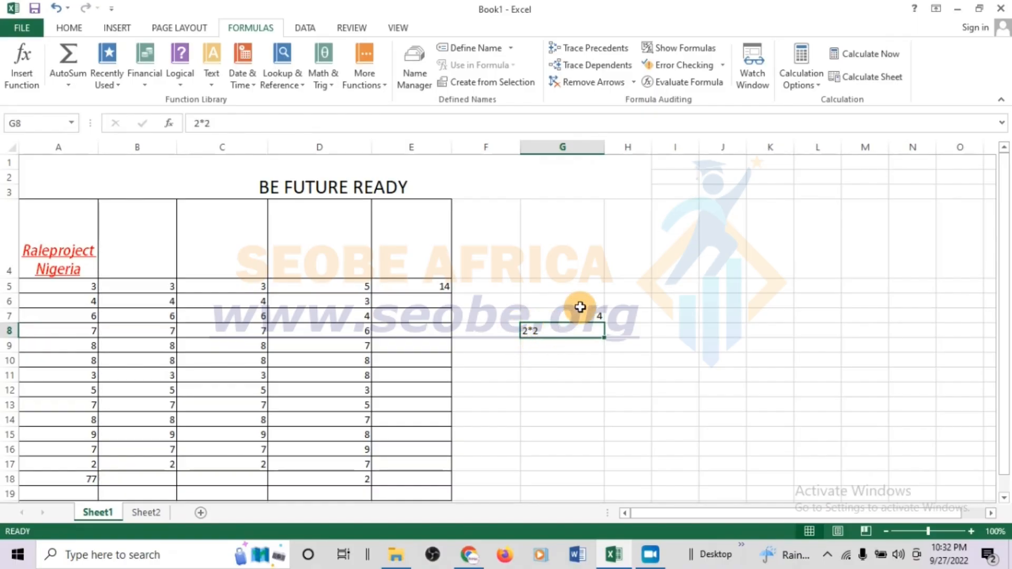
type("+")
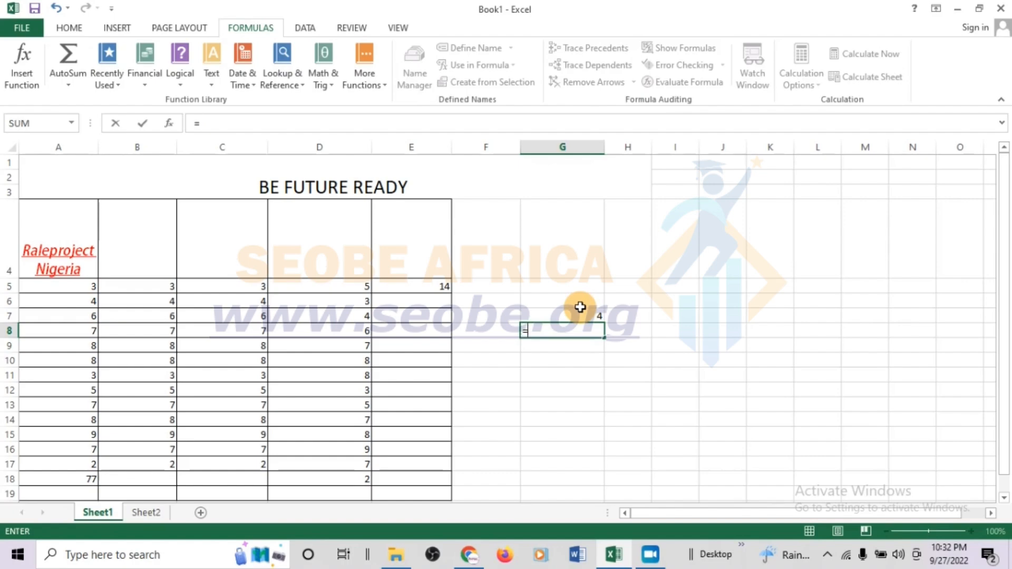
type("2+5")
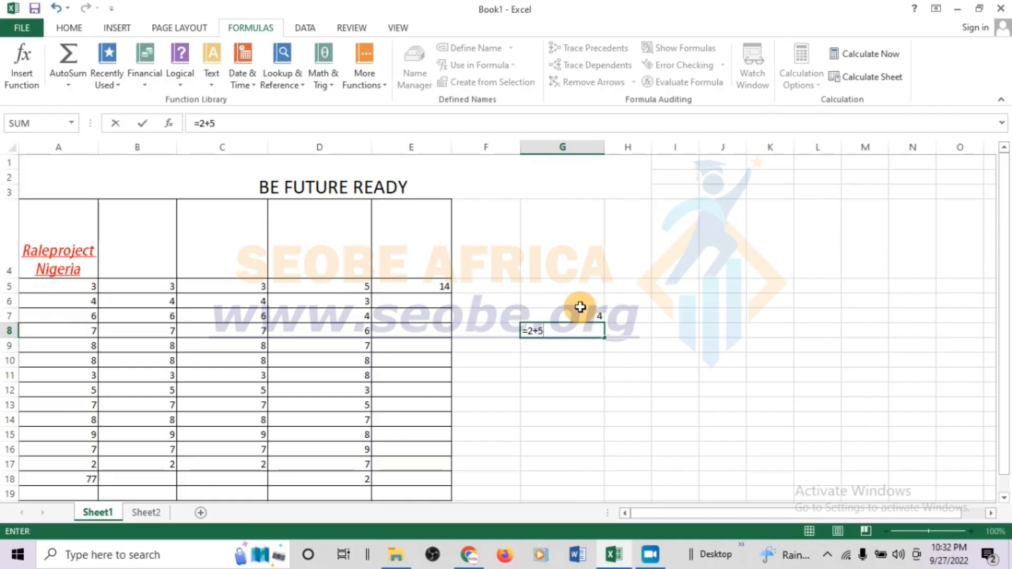
key("Return")
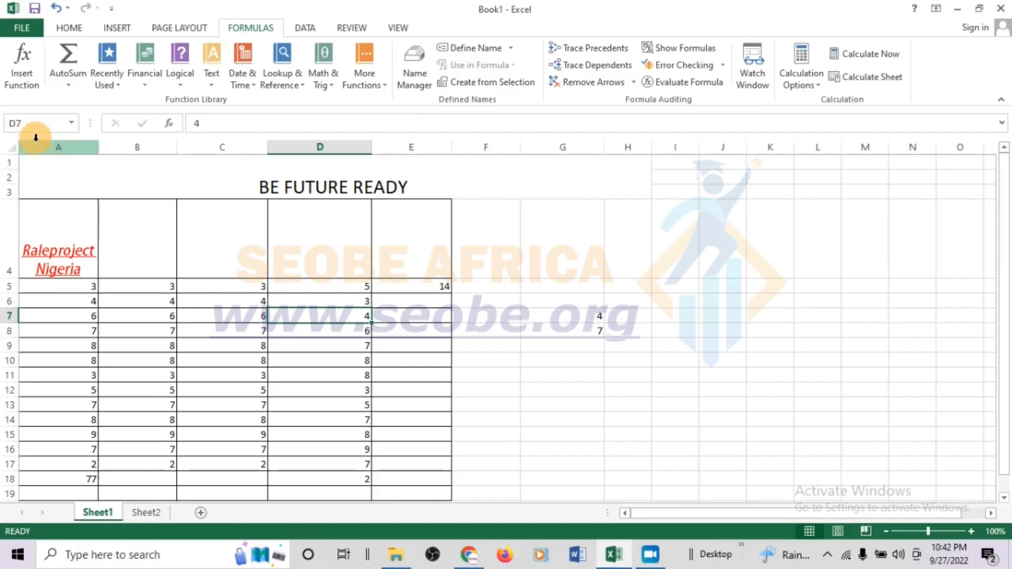
Browse the functions in the All category of the Insert Function dialog without inserting one.
left_click(28, 82)
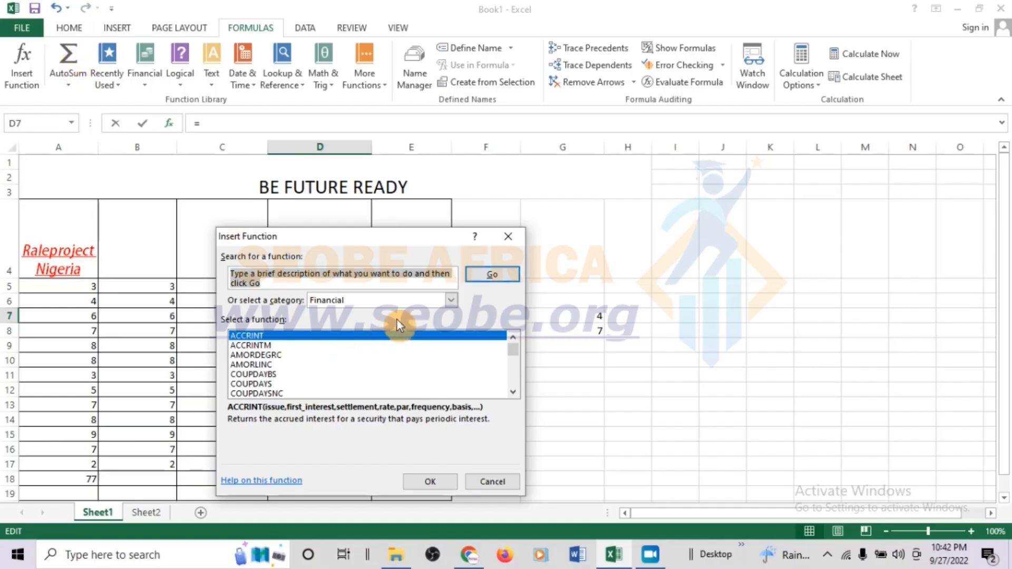
left_click(450, 301)
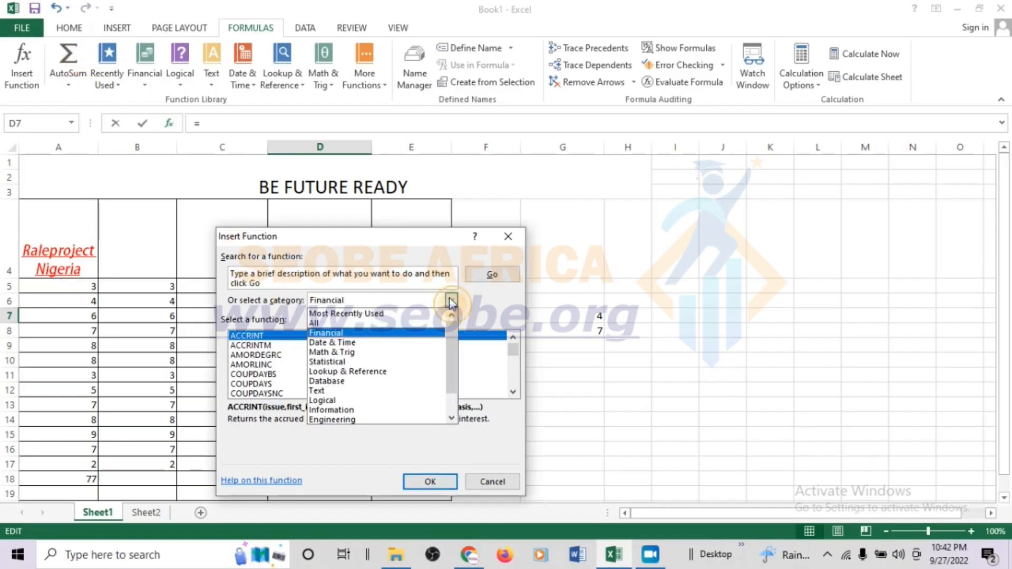
left_click(338, 323)
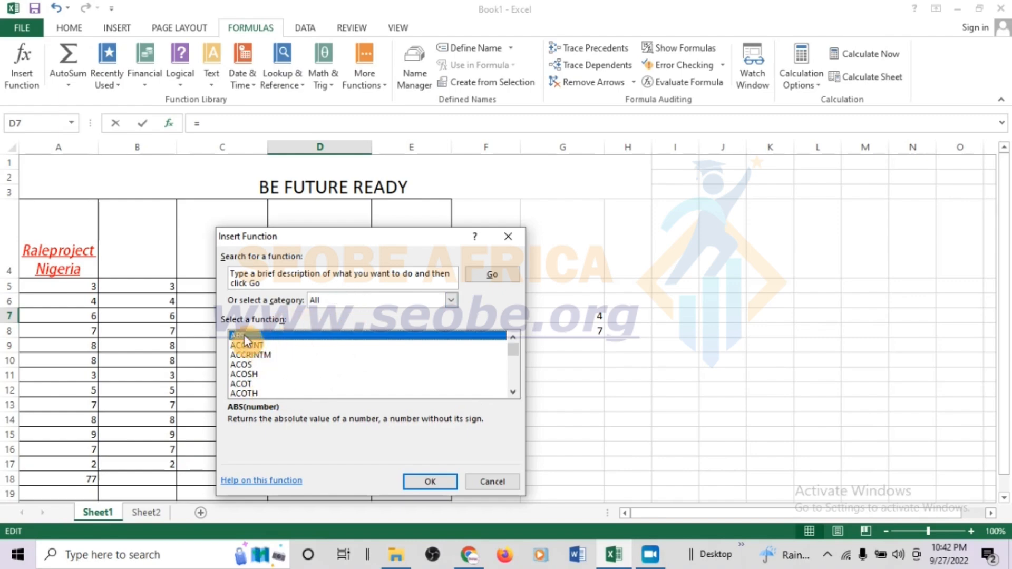
scroll(246, 350, "down", 4)
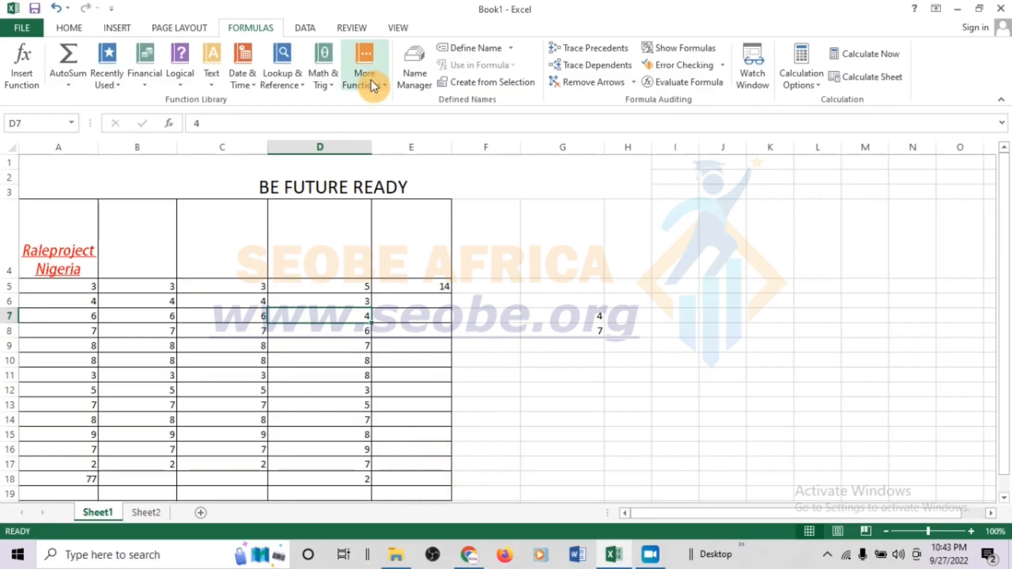
Look through the additional function categories, including Statistical, Cube and Information, without inserting a function.
left_click(381, 86)
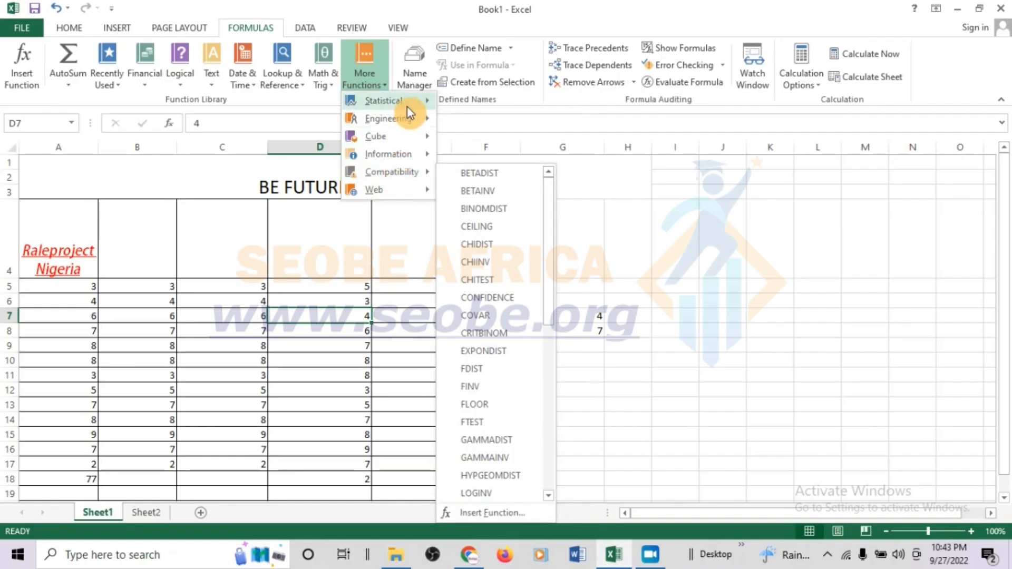
mouse_move(407, 104)
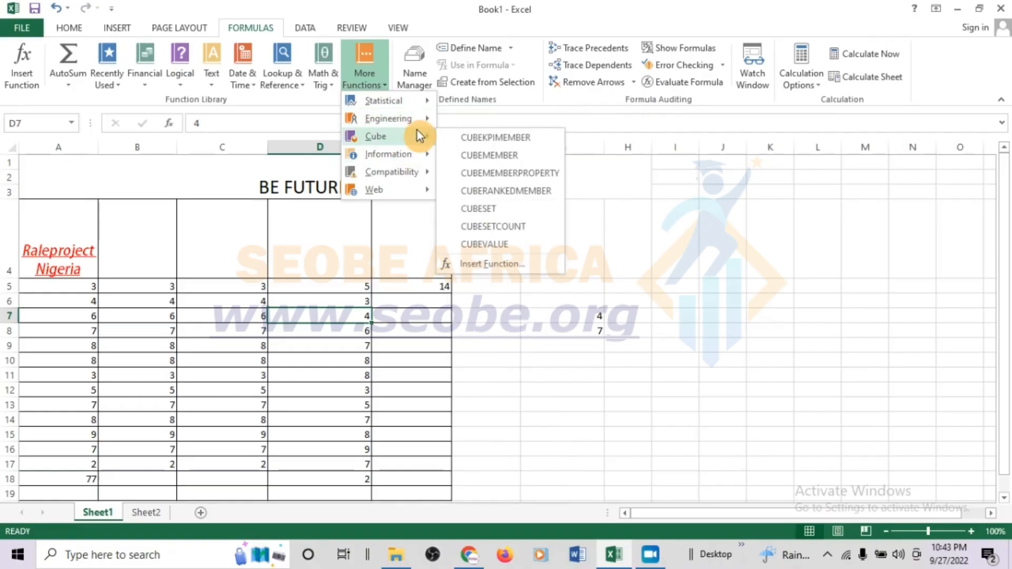
mouse_move(401, 154)
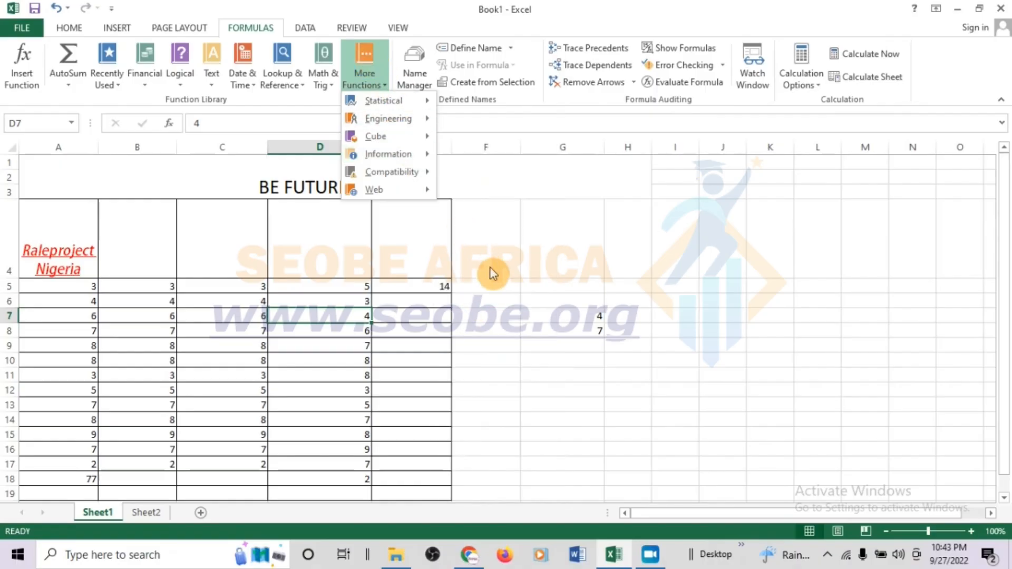
left_click(439, 375)
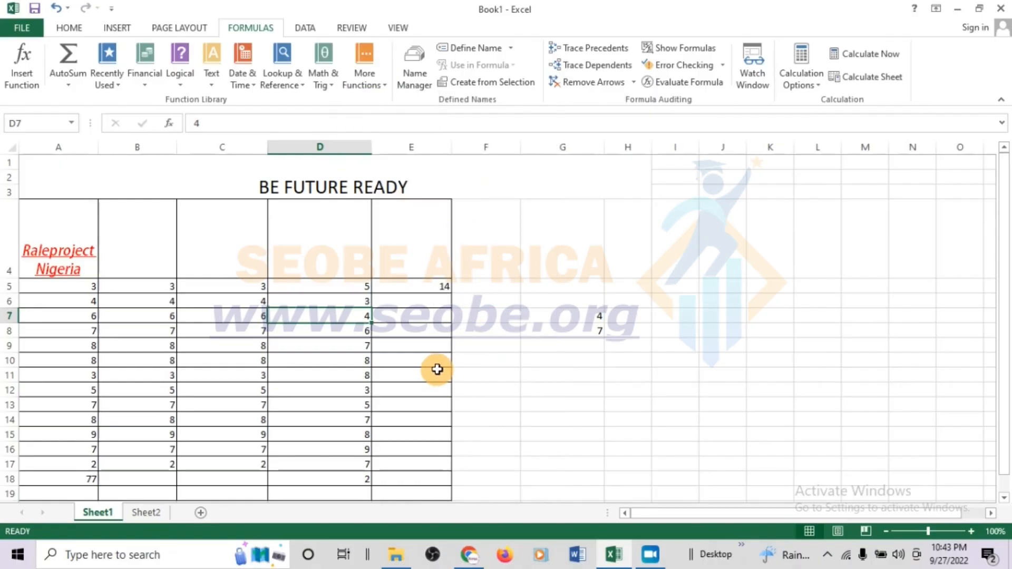